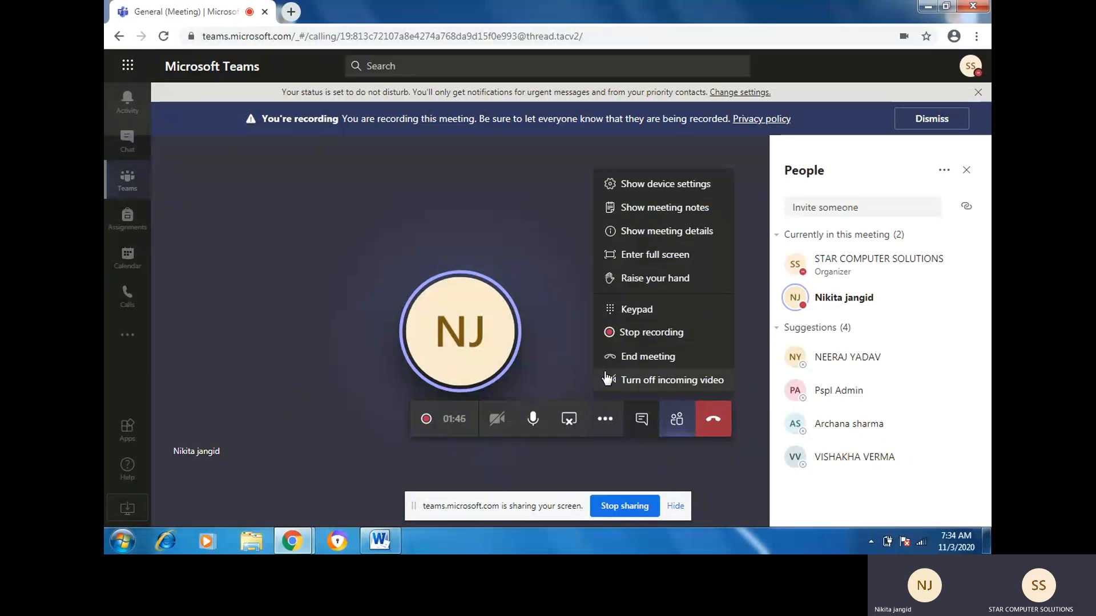
Switch to the blank Microsoft Word document and bring up its referencing commands
{"action": "left_click", "coordinate": [567, 457]}
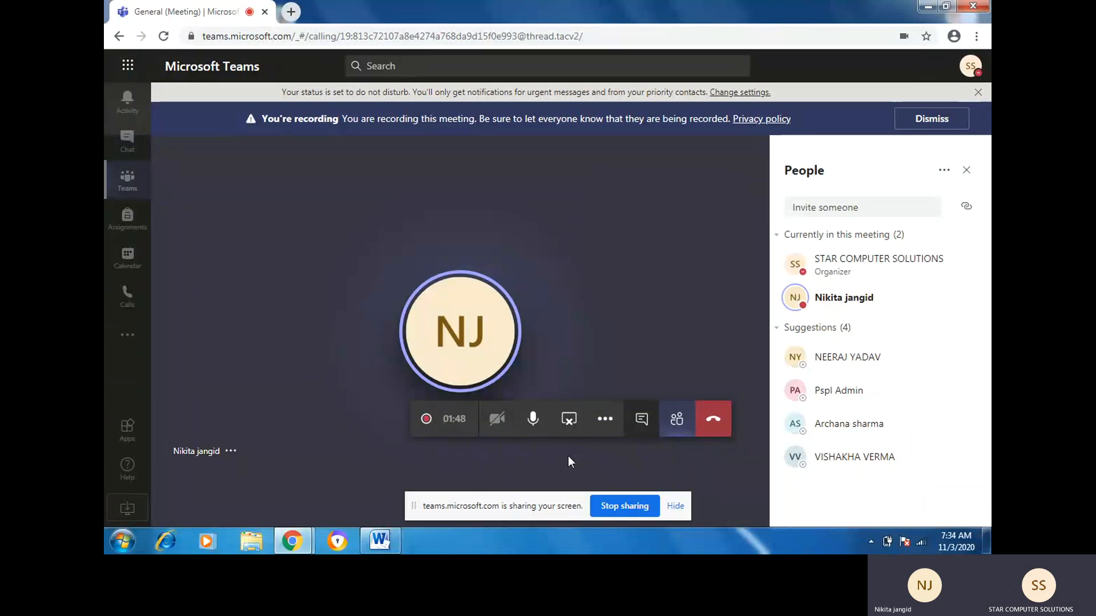
{"action": "left_click", "coordinate": [379, 541]}
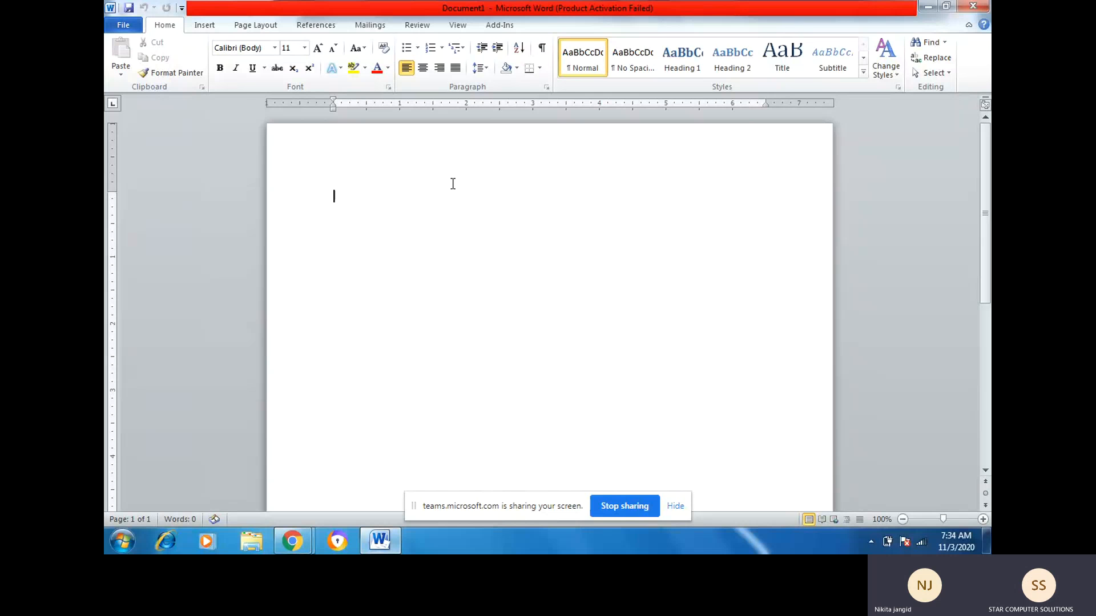
{"action": "left_click", "coordinate": [316, 26]}
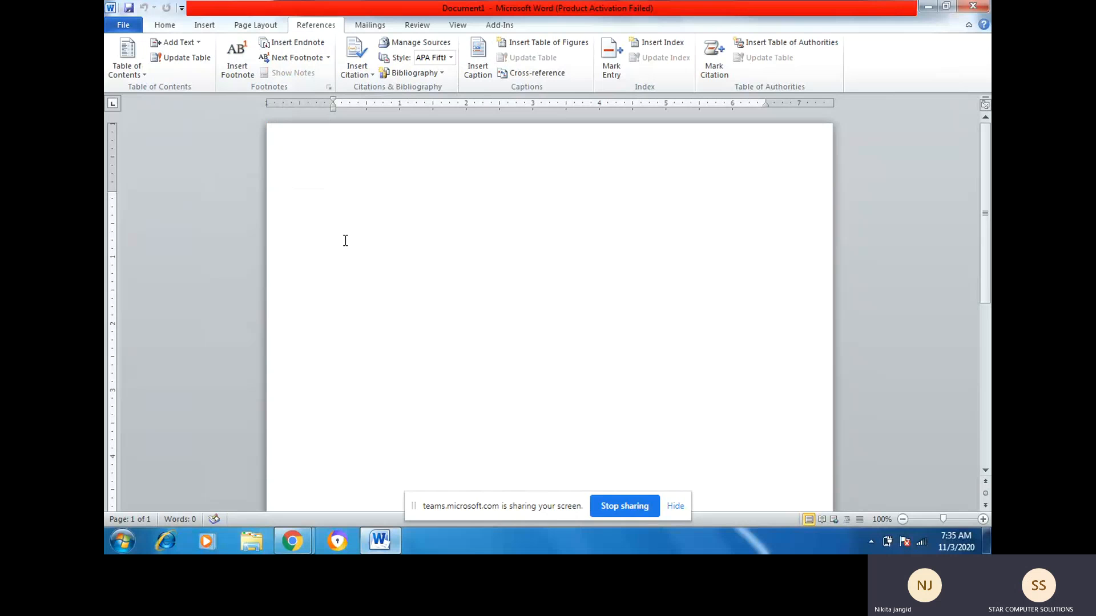
Enter India, Rajasthan, Jaipur and Kota as separate paragraphs at the start of the document
{"action": "type", "text": "India"}
{"action": "key", "text": "Return"}
{"action": "type", "text": "Rajasthan"}
{"action": "key", "text": "Return"}
{"action": "type", "text": "Jaipur"}
{"action": "key", "text": "Return"}
{"action": "type", "text": "k"}
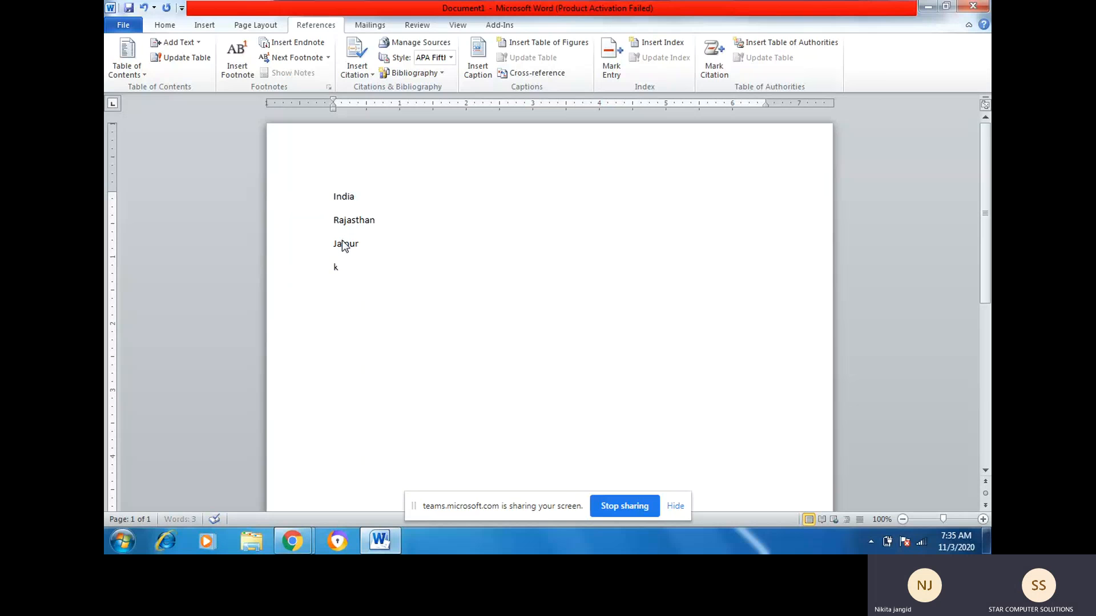
{"action": "type", "text": "ota"}
{"action": "key", "text": "Return"}
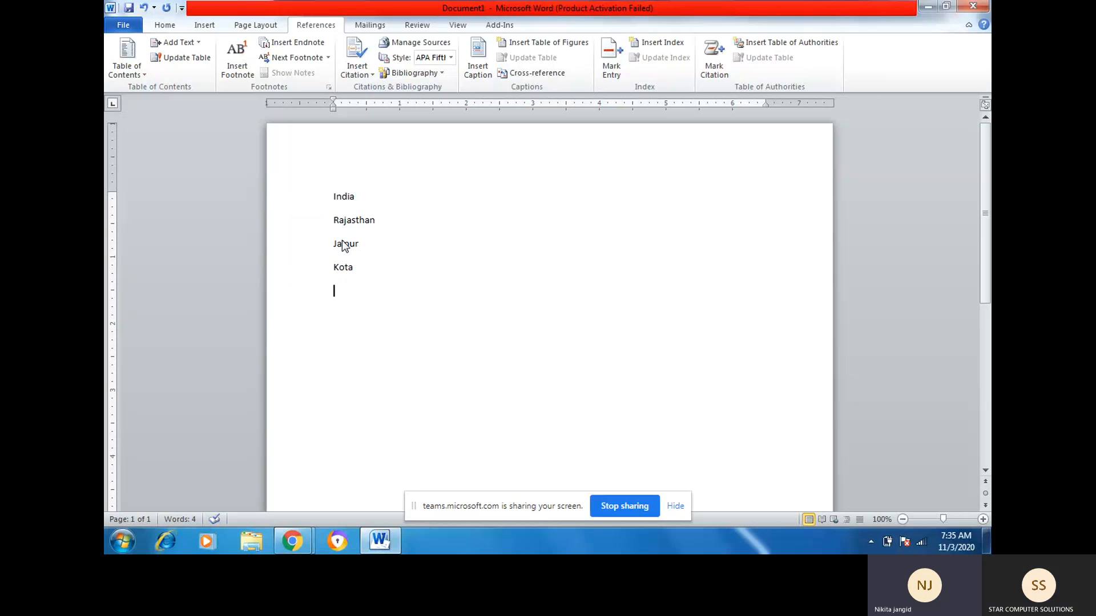
Continue the list below Kota with Bihar, Patna, Gaya and Shrilanka, each as its own paragraph
{"action": "type", "text": "Bihar"}
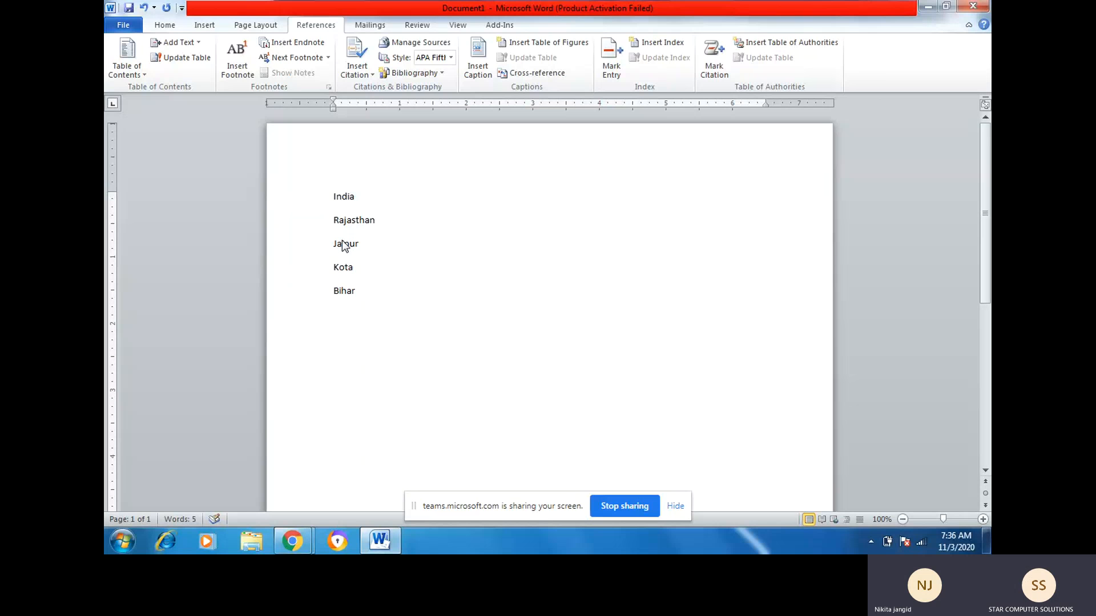
{"action": "key", "text": "Return"}
{"action": "type", "text": "Pat"}
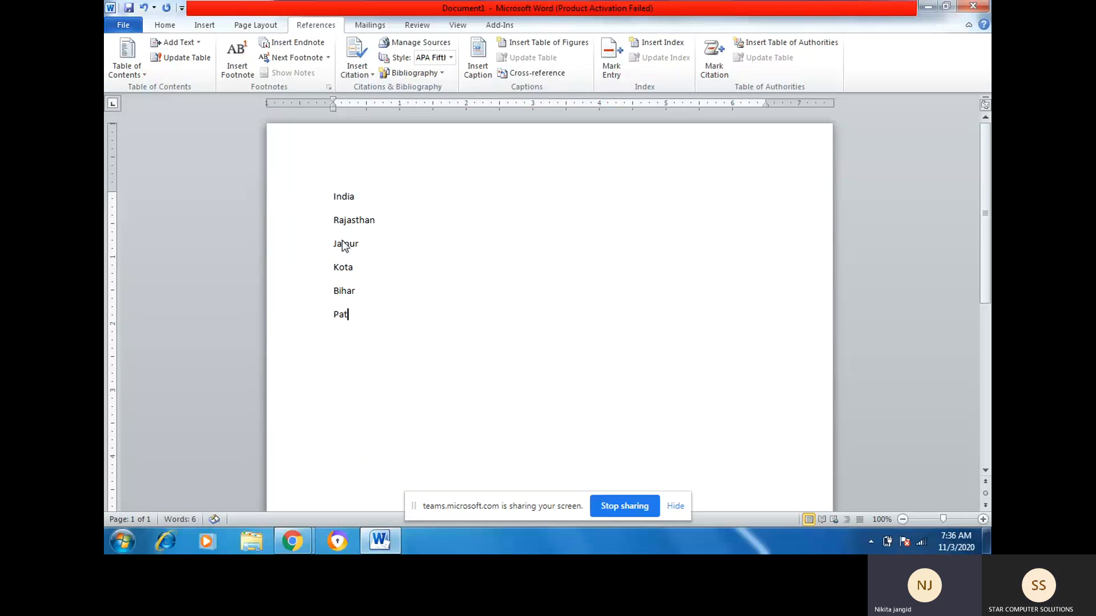
{"action": "type", "text": "na"}
{"action": "key", "text": "Return"}
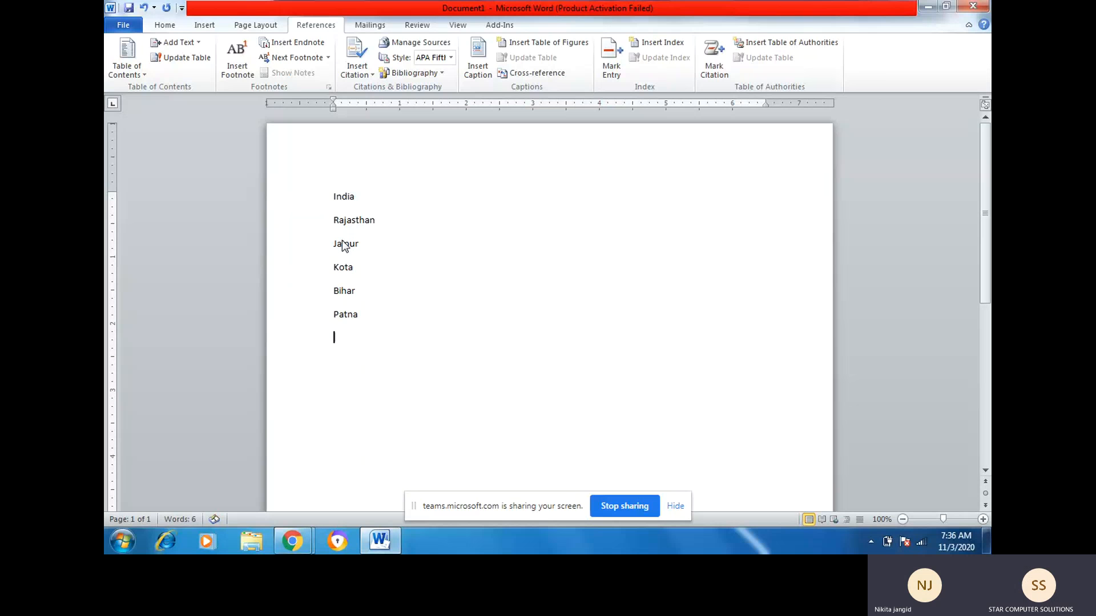
{"action": "type", "text": "Gaya"}
{"action": "key", "text": "Return"}
{"action": "type", "text": "Shril"}
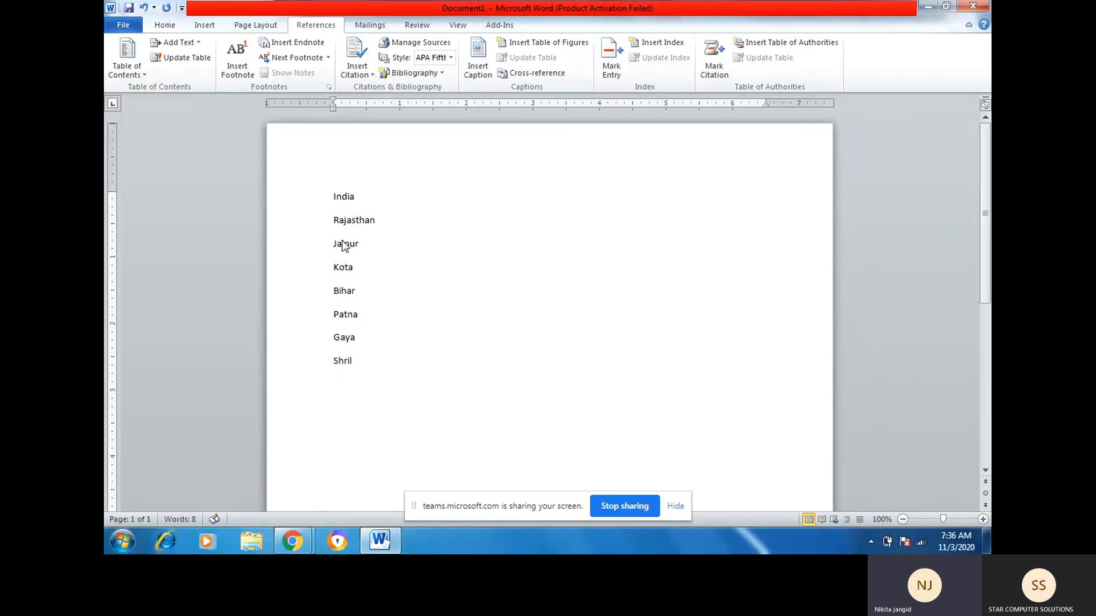
{"action": "type", "text": "anka"}
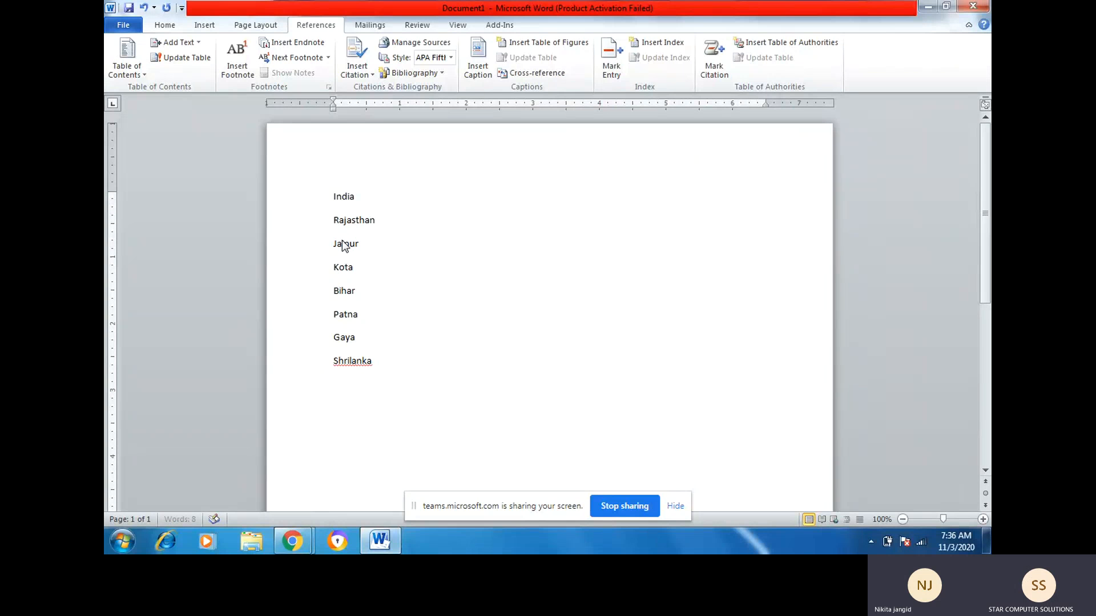
{"action": "key", "text": "Return"}
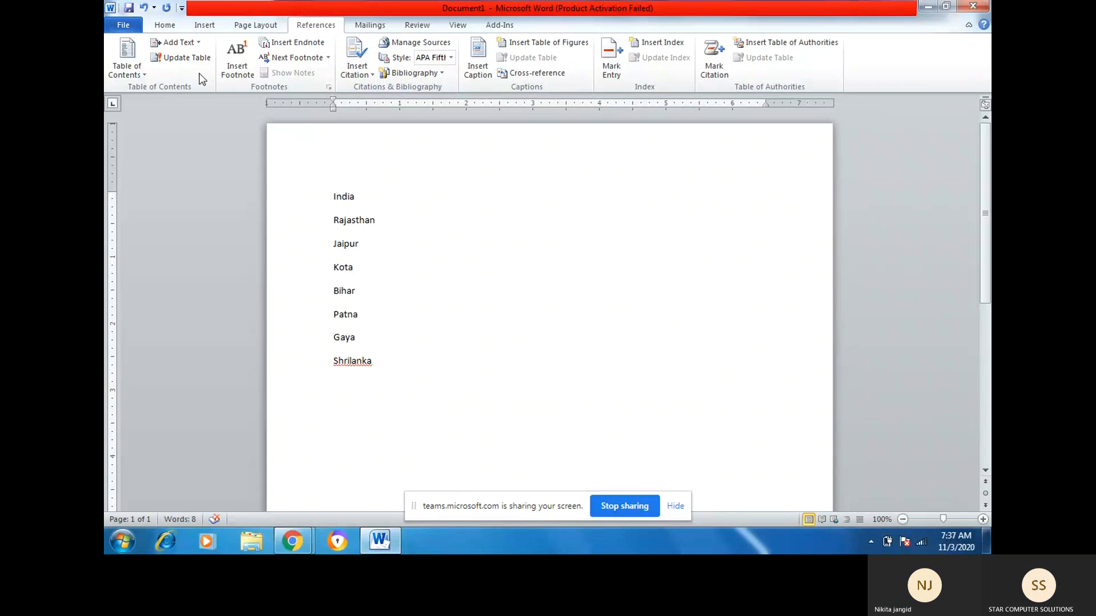
Apply the Heading 1 style to India and the Heading 2 style to Rajasthan
{"action": "left_click", "coordinate": [165, 25]}
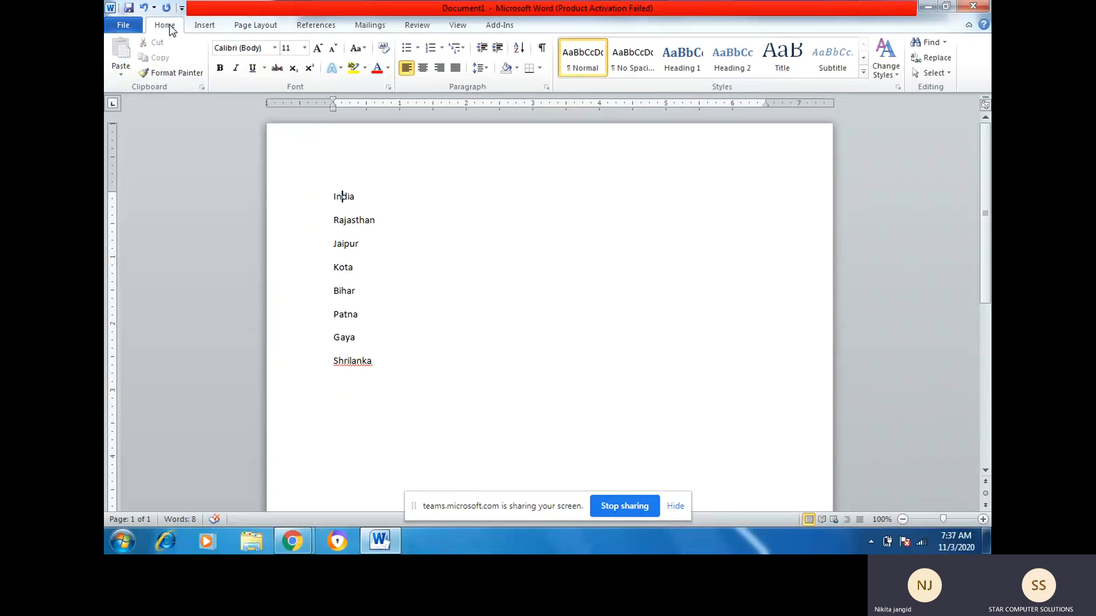
{"action": "left_click", "coordinate": [684, 60]}
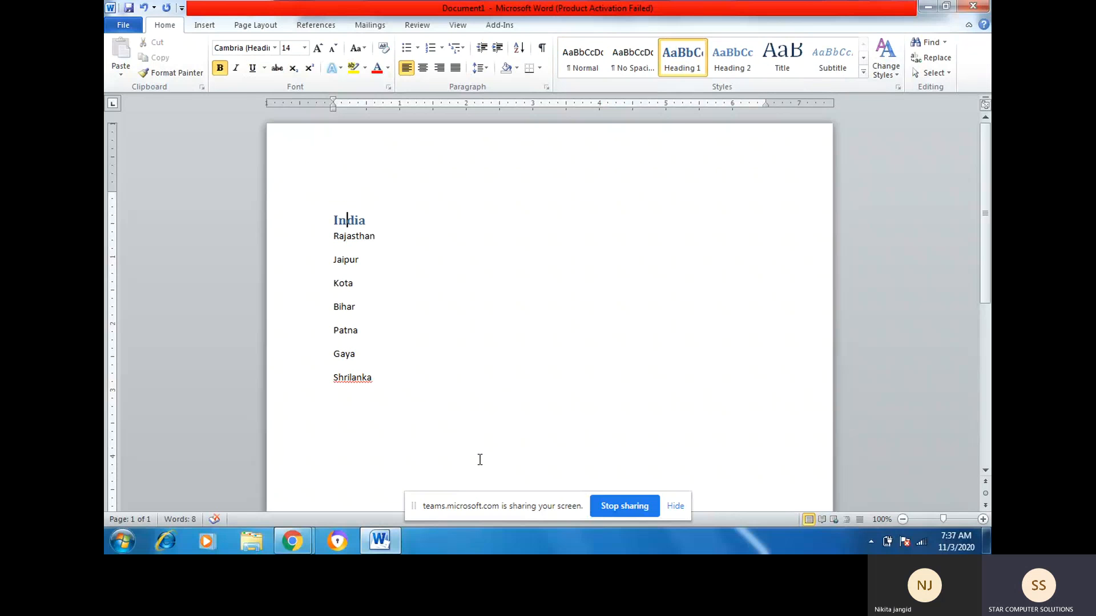
{"action": "left_click", "coordinate": [360, 237]}
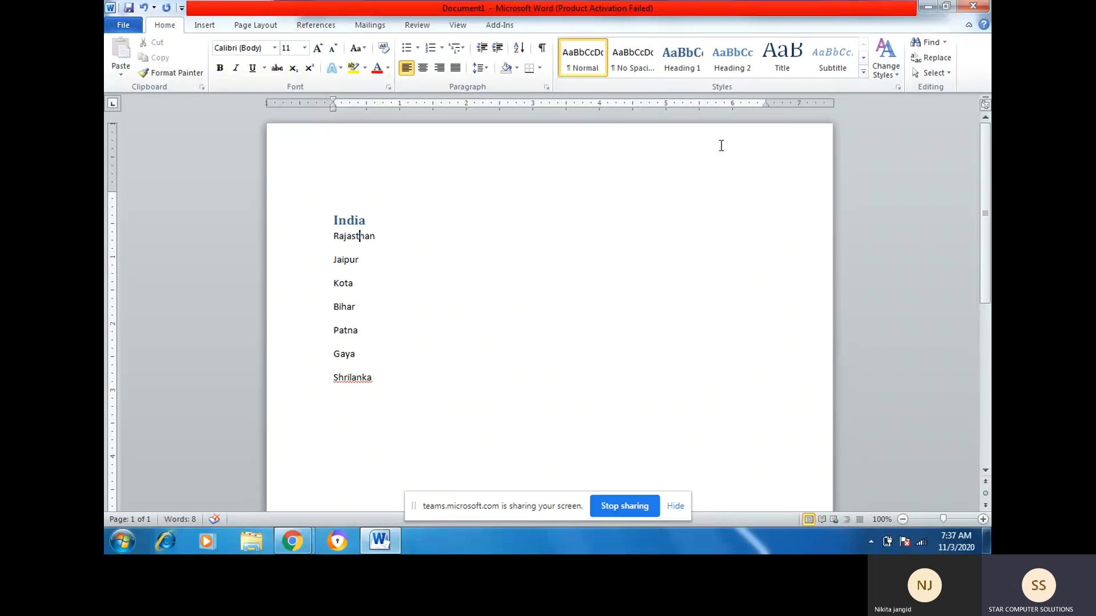
{"action": "left_click", "coordinate": [732, 60]}
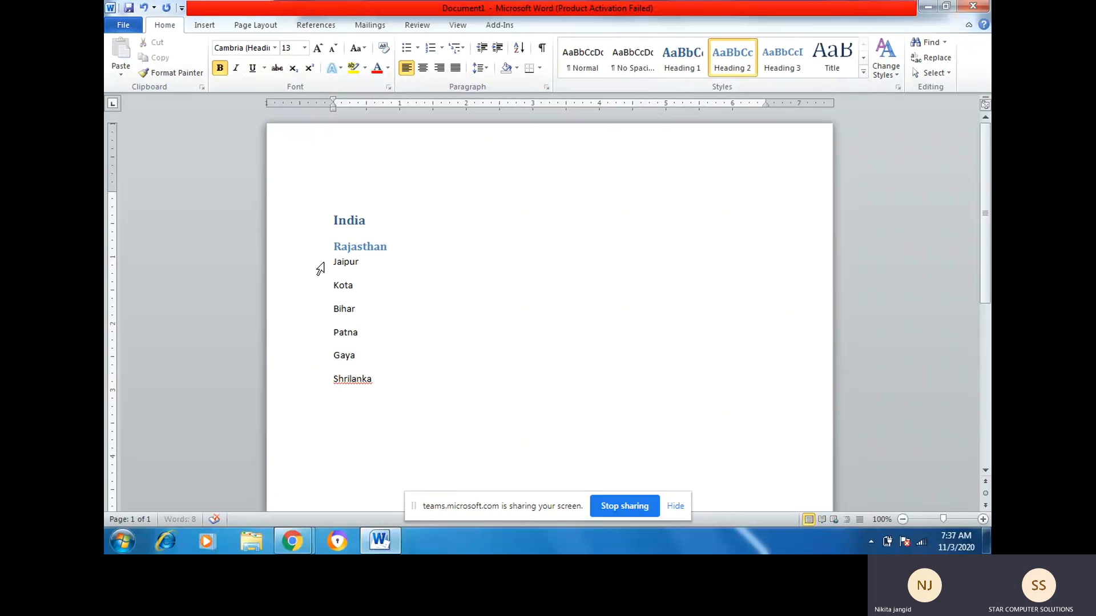
{"action": "left_click", "coordinate": [346, 262]}
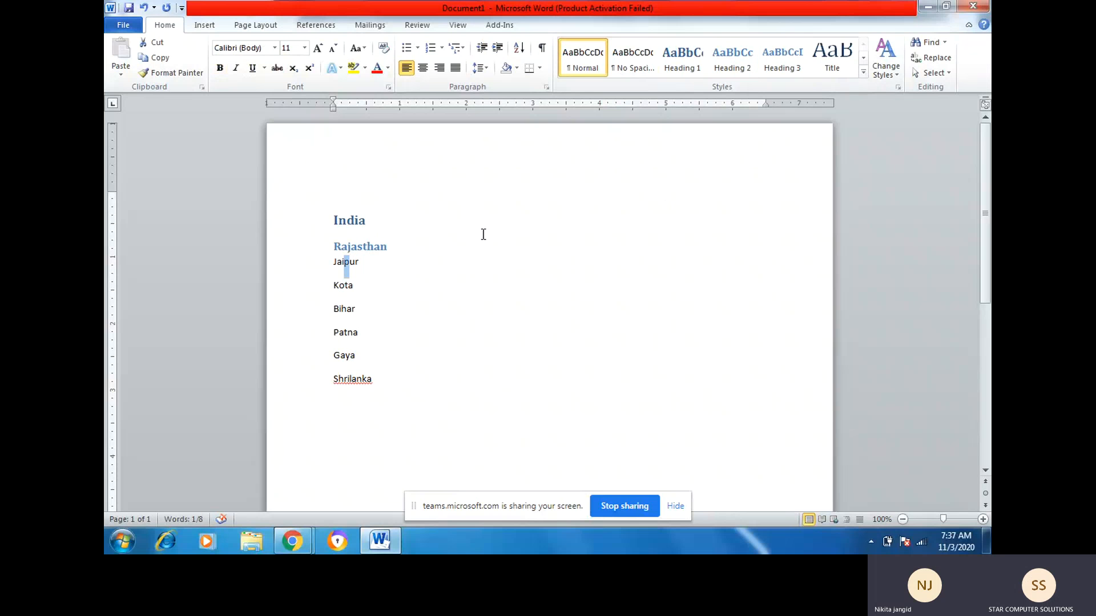
{"action": "left_click", "coordinate": [779, 62]}
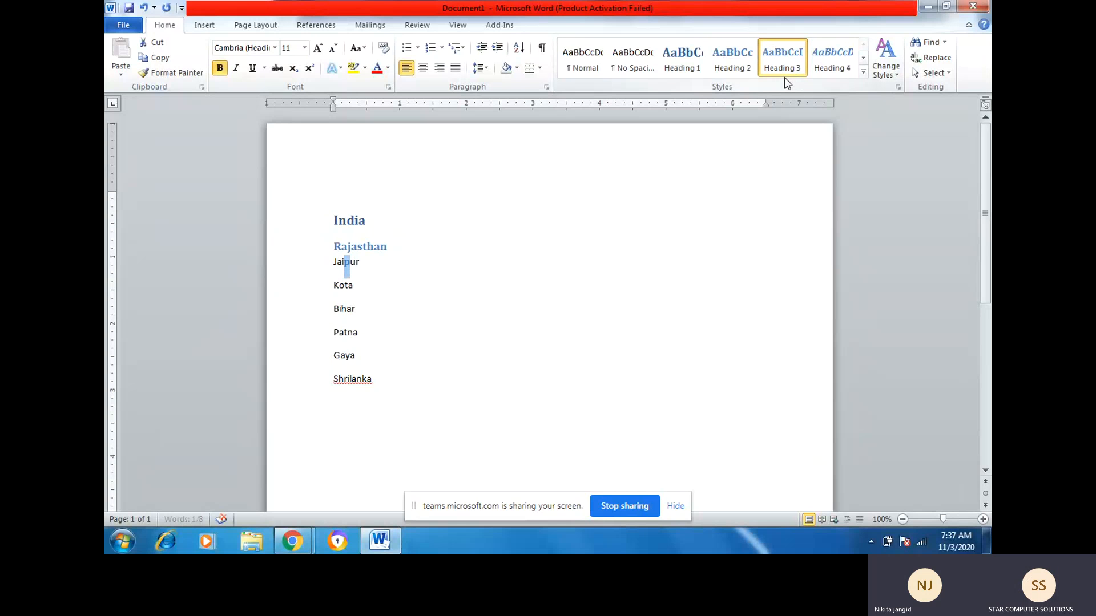
{"action": "left_click", "coordinate": [594, 77]}
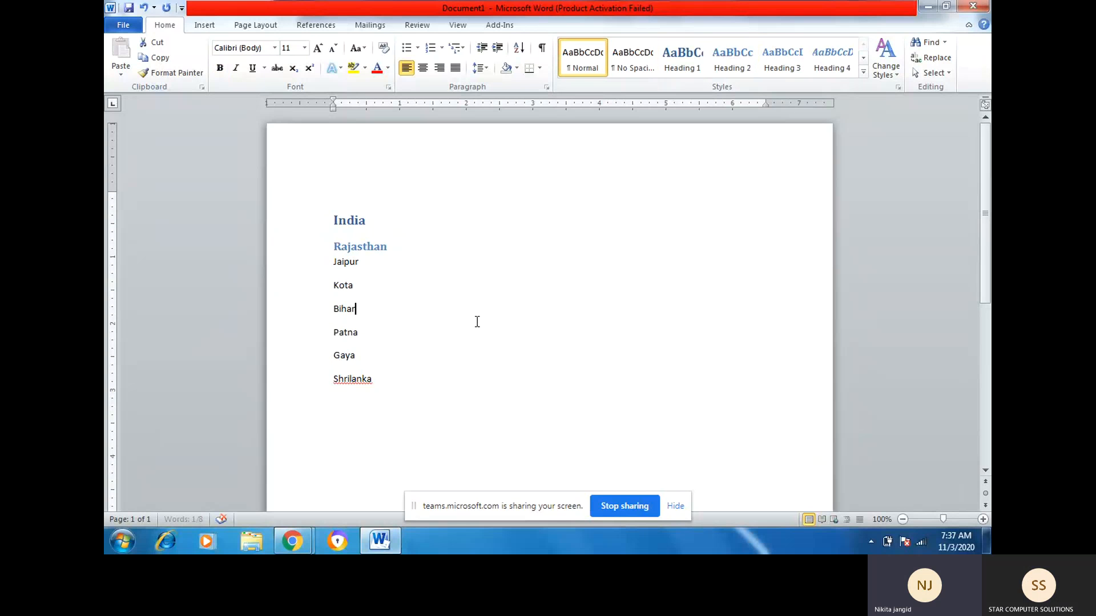
Apply the Heading 3 style to the Jaipur and Kota paragraphs
{"action": "left_click", "coordinate": [349, 263]}
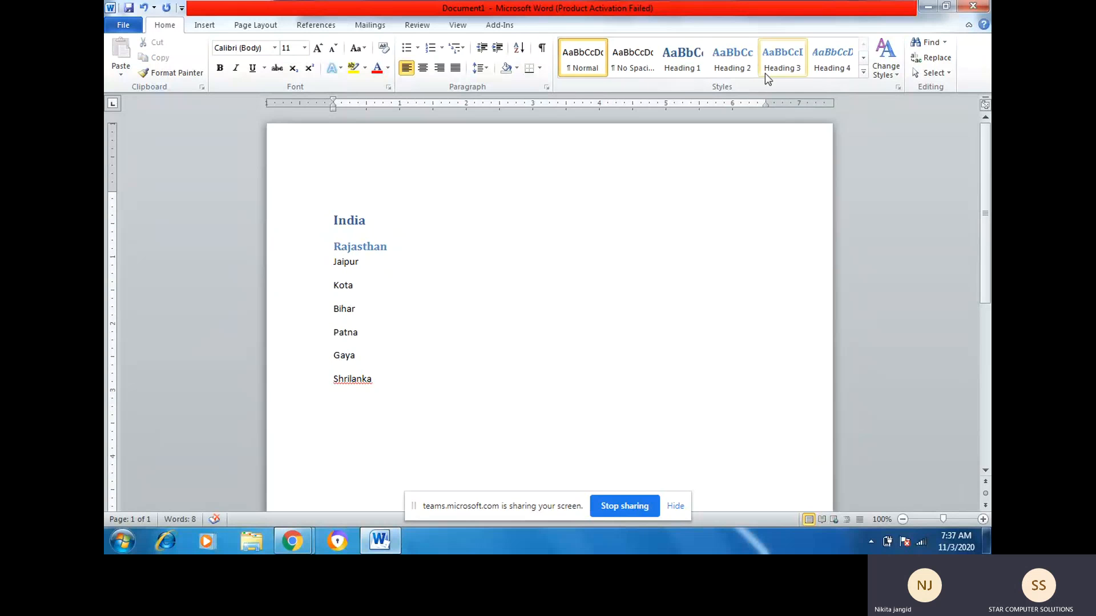
{"action": "left_click", "coordinate": [767, 68]}
{"action": "left_click", "coordinate": [344, 286]}
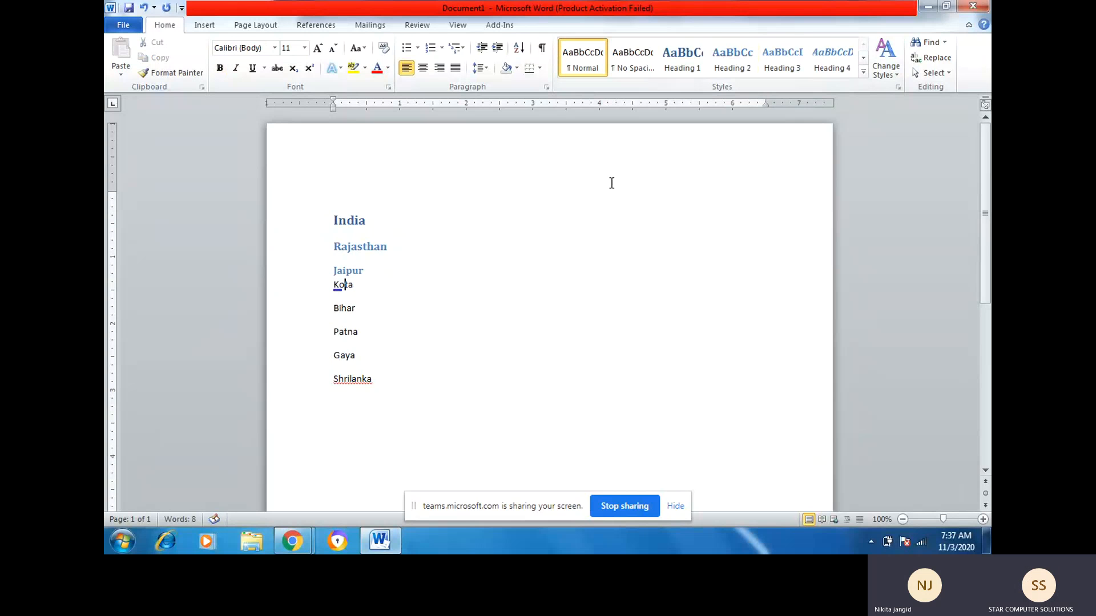
{"action": "left_click", "coordinate": [782, 62]}
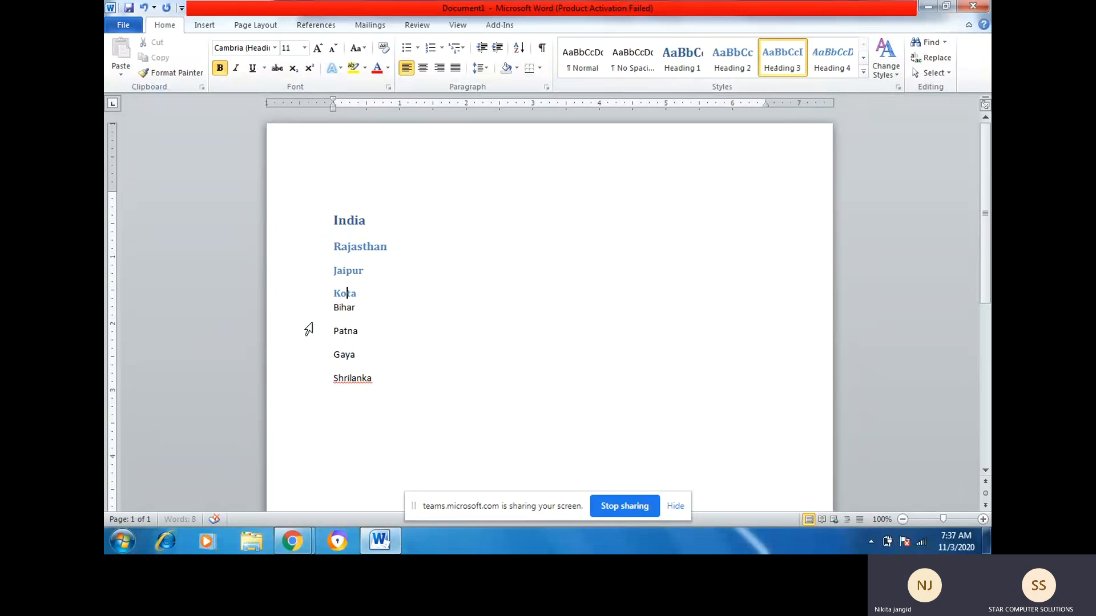
Apply the Heading 2 style to Bihar and the Heading 3 style to Patna and Gaya
{"action": "left_click", "coordinate": [344, 308]}
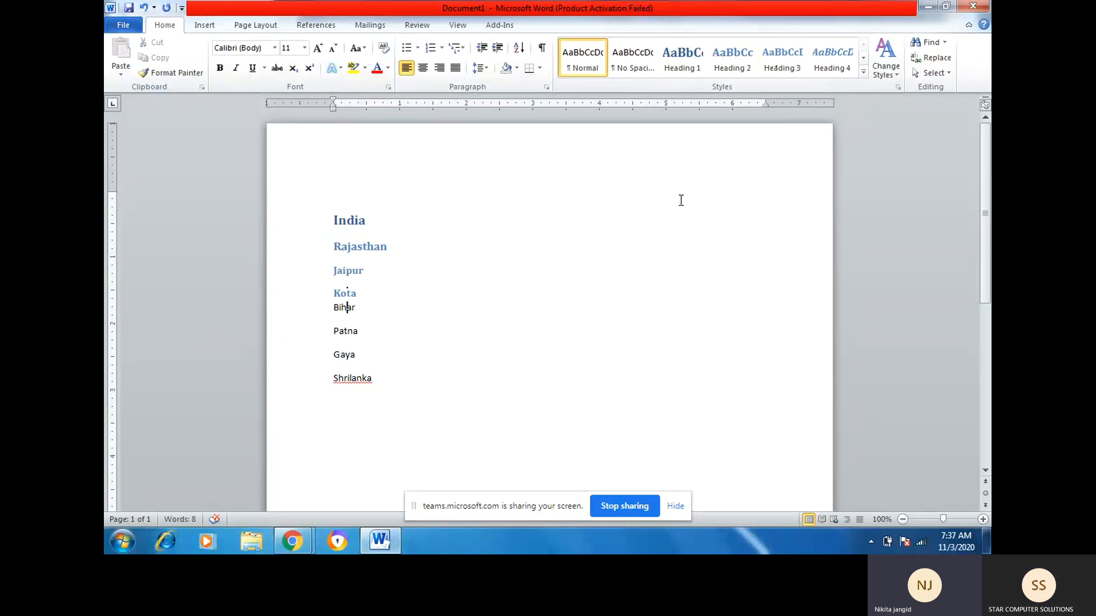
{"action": "left_click", "coordinate": [689, 73]}
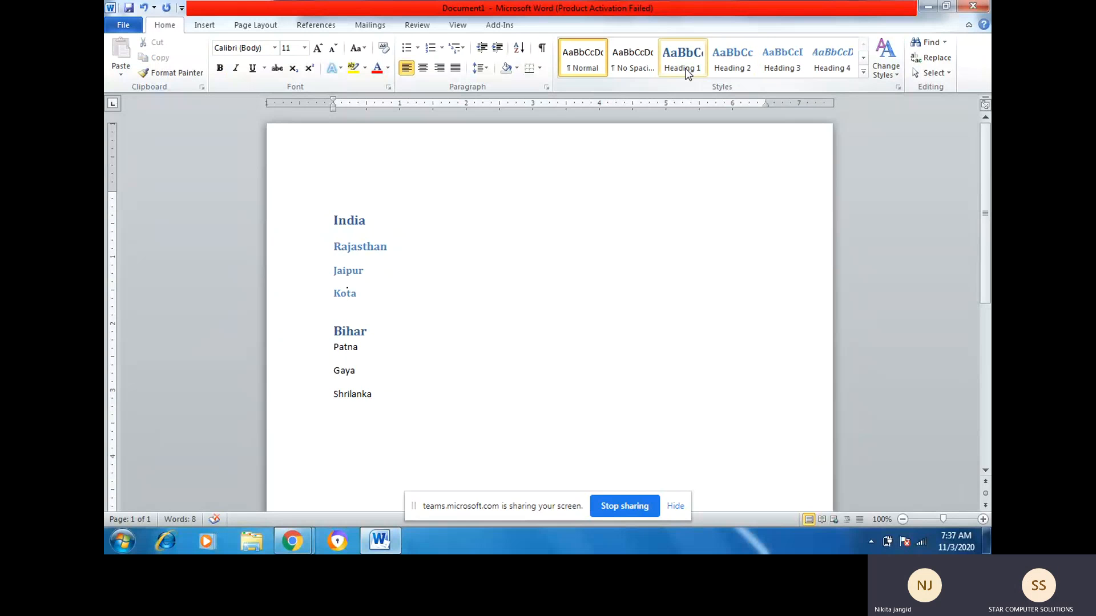
{"action": "left_click", "coordinate": [735, 66]}
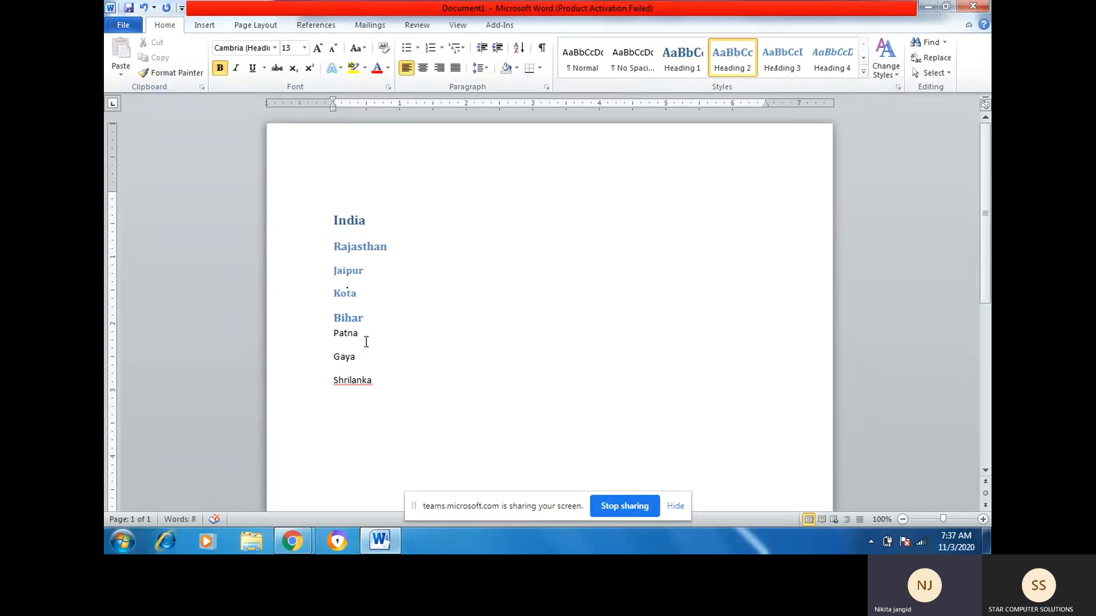
{"action": "left_click", "coordinate": [349, 335]}
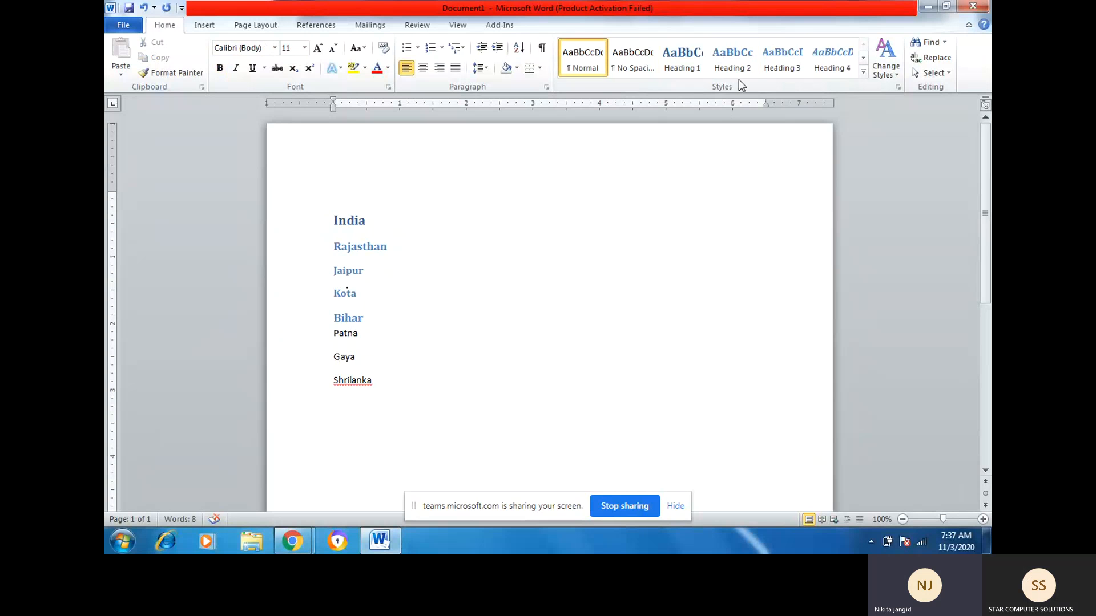
{"action": "left_click", "coordinate": [772, 57]}
{"action": "left_click", "coordinate": [349, 356]}
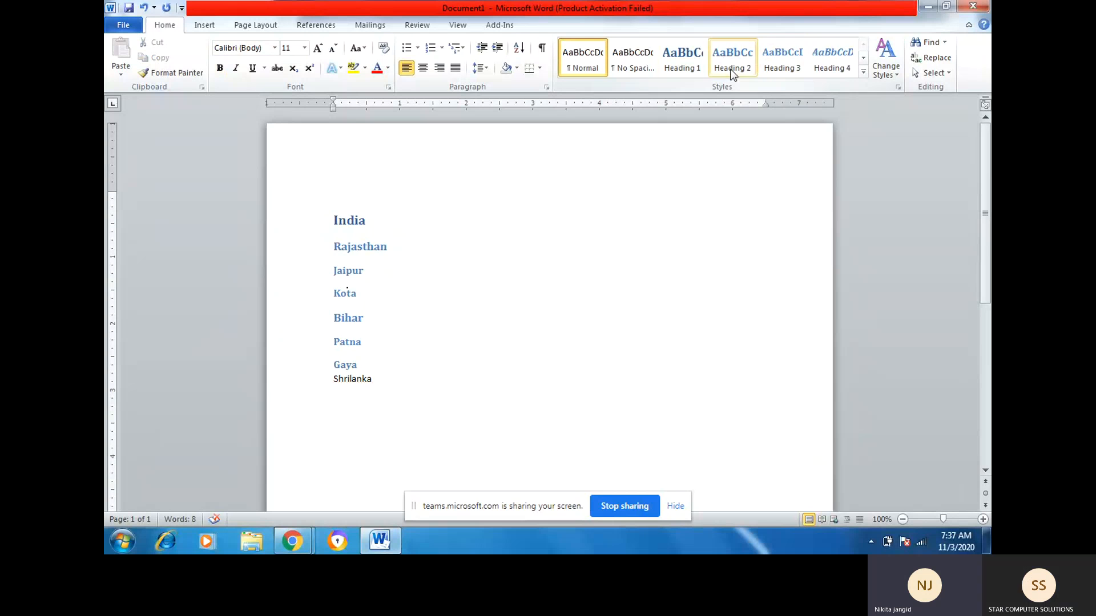
{"action": "left_click", "coordinate": [786, 56]}
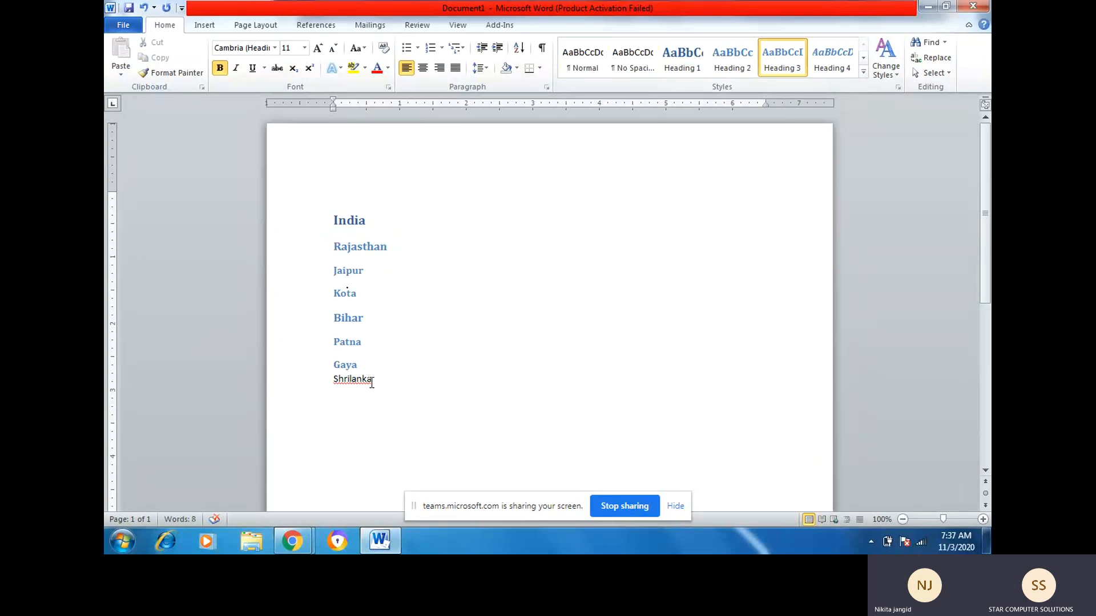
Apply the Heading 1 style to the Shrilanka paragraph
{"action": "left_click", "coordinate": [370, 379]}
{"action": "left_click", "coordinate": [679, 67]}
{"action": "left_click", "coordinate": [678, 68]}
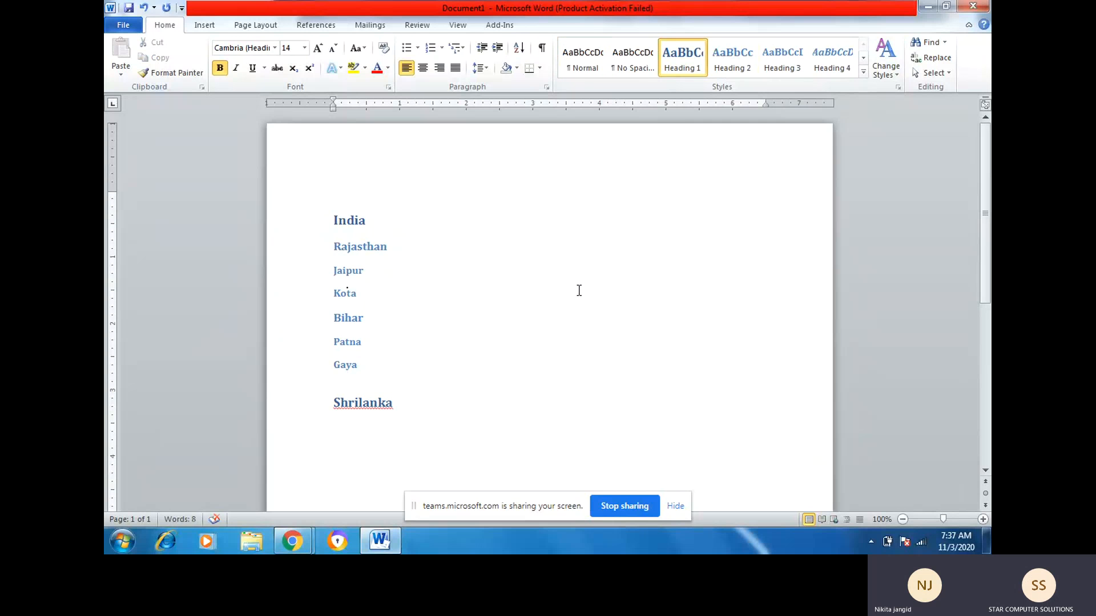
Add a paragraph reading guyana below Shrilanka and give it the Heading 2 style
{"action": "key", "text": "Return"}
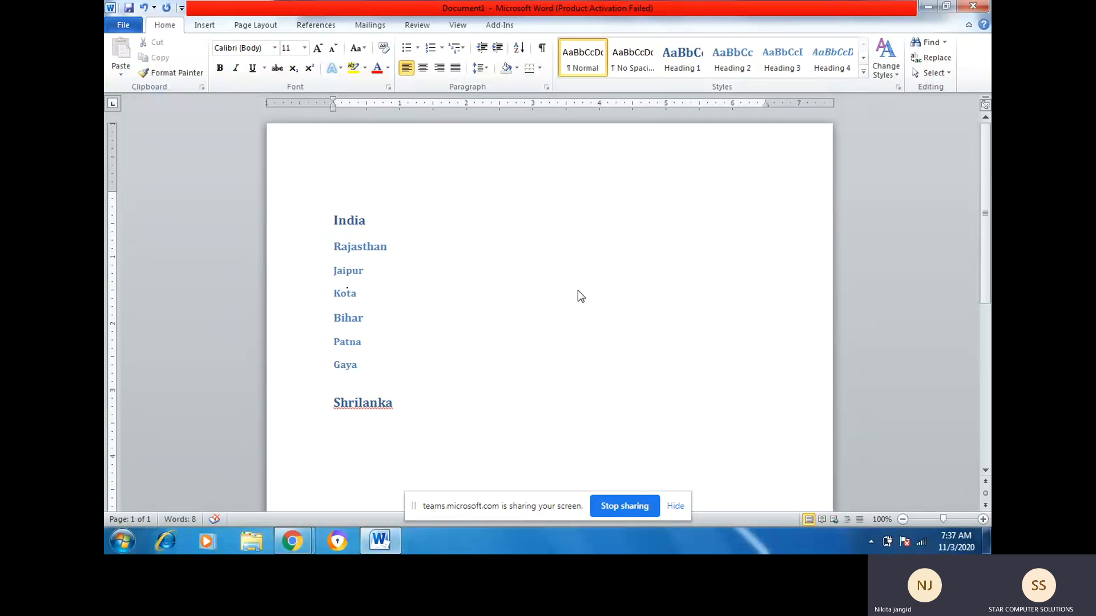
{"action": "type", "text": "guyana"}
{"action": "left_click", "coordinate": [349, 419]}
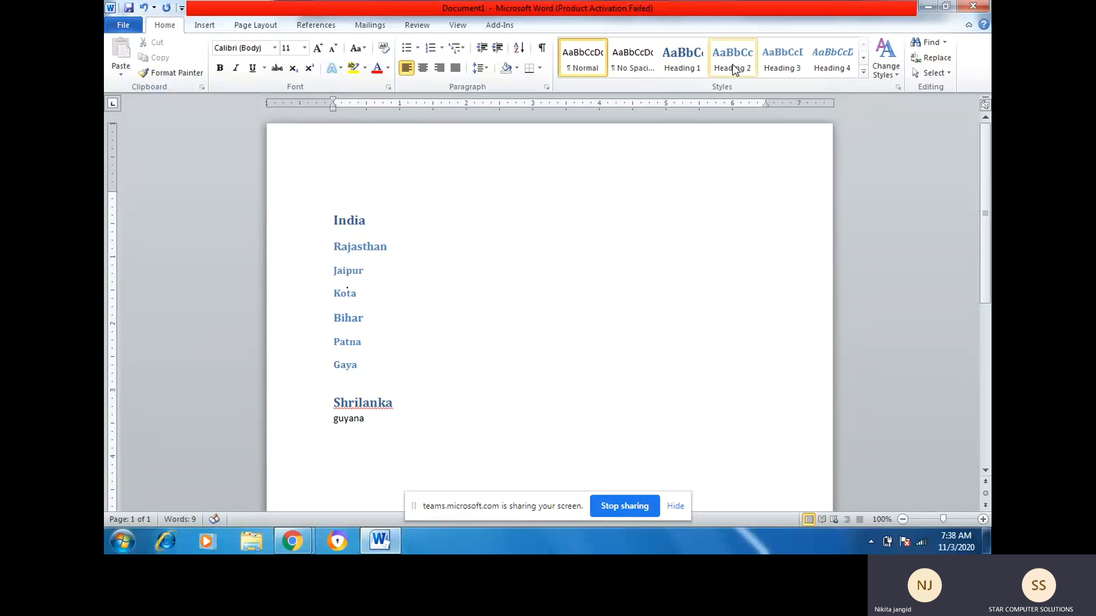
{"action": "left_click", "coordinate": [749, 70]}
{"action": "left_click", "coordinate": [479, 343]}
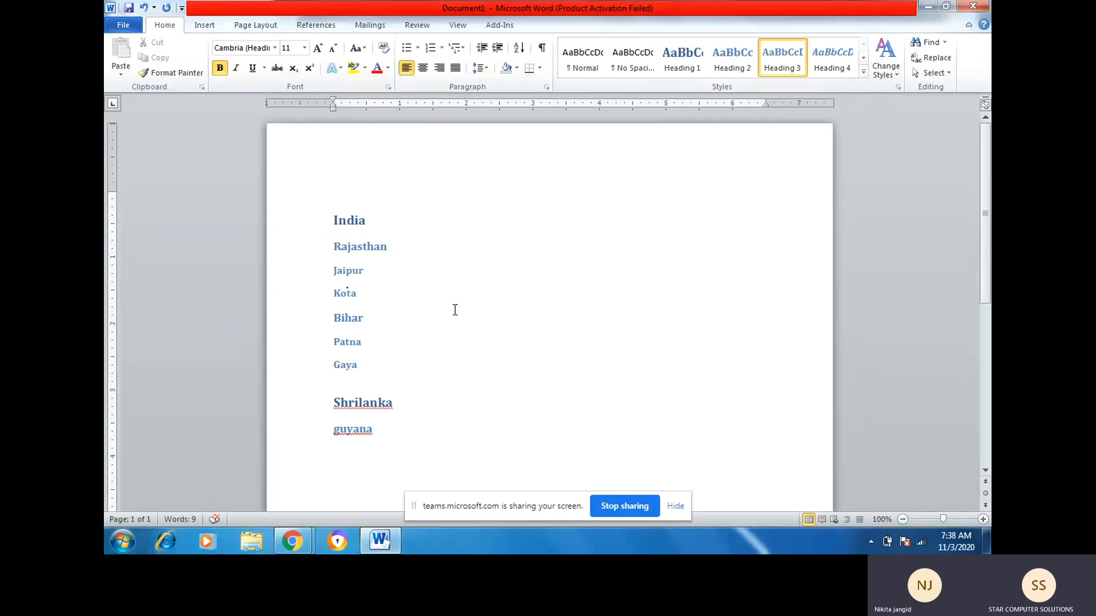
Add an empty line above the India heading and insert the Automatic Table 1 table of contents there
{"action": "left_click", "coordinate": [329, 220]}
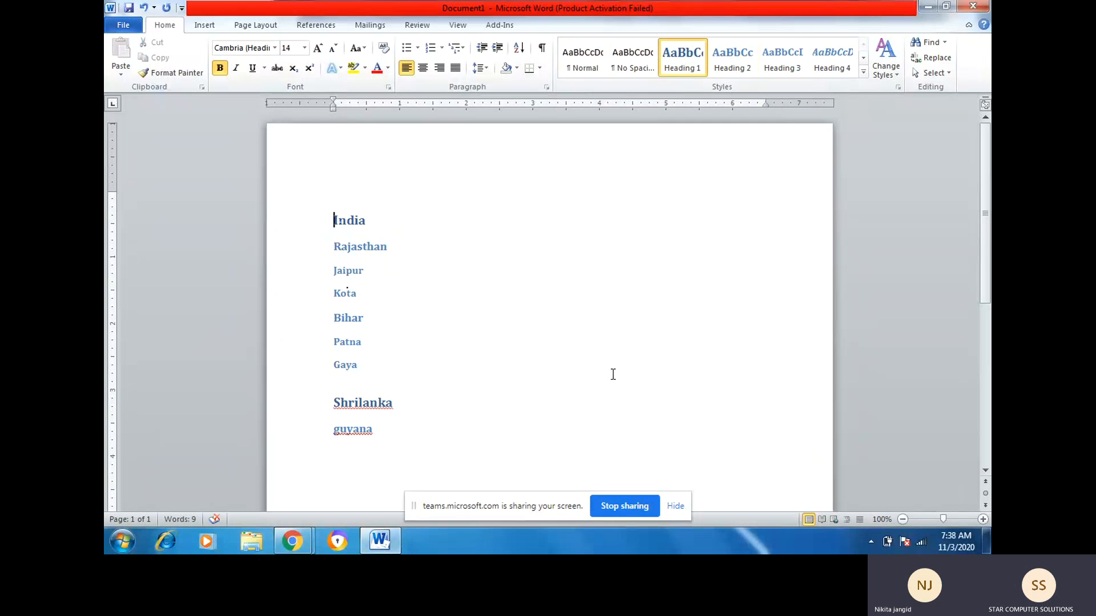
{"action": "key", "text": "Return"}
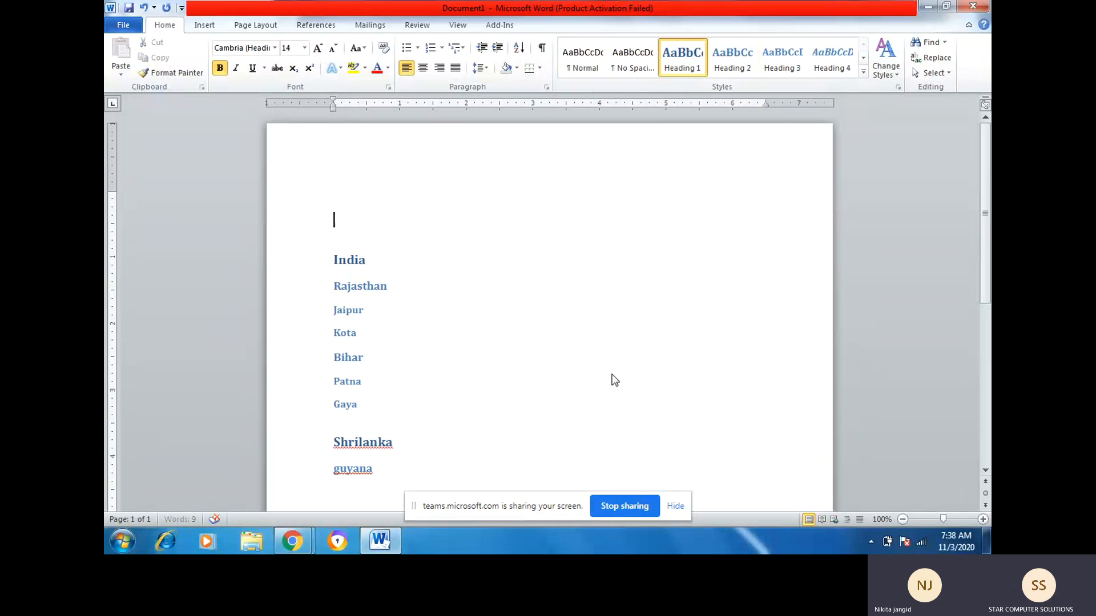
{"action": "left_click", "coordinate": [316, 25]}
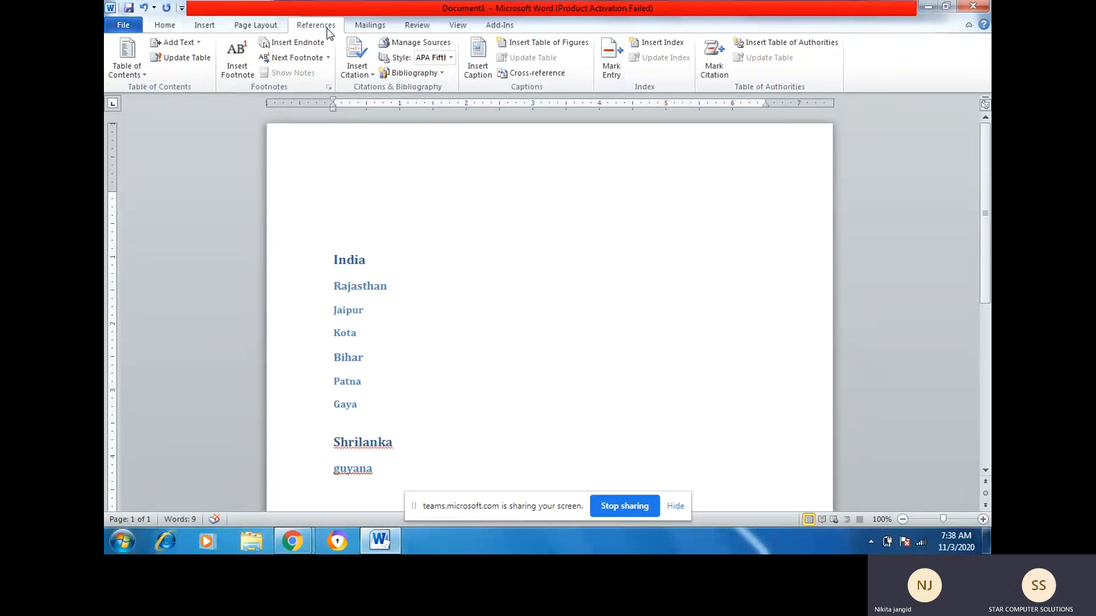
{"action": "left_click", "coordinate": [136, 76]}
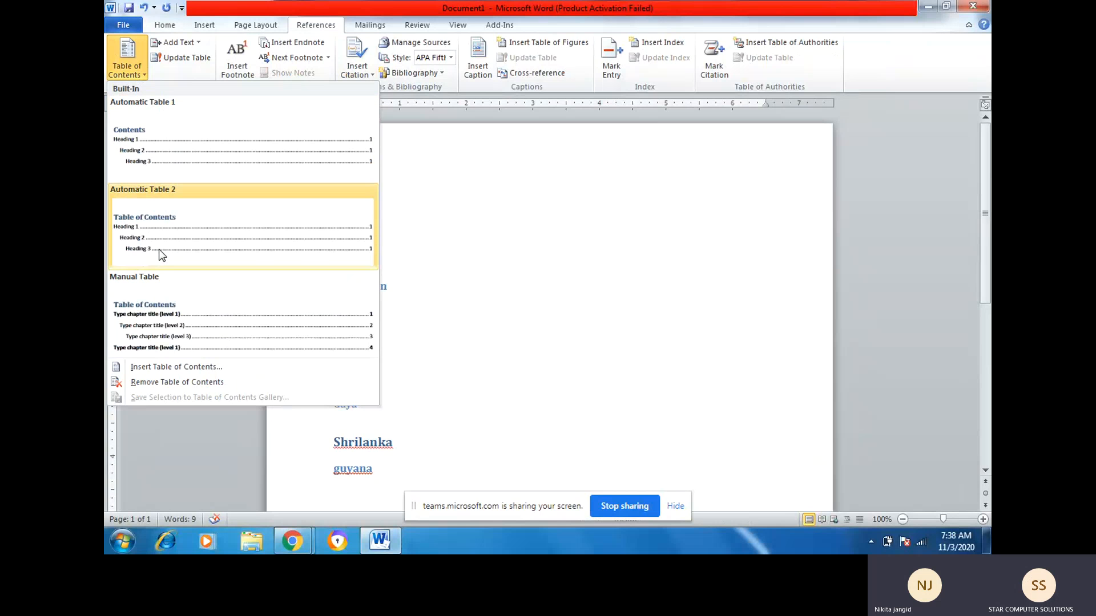
{"action": "left_click", "coordinate": [186, 153]}
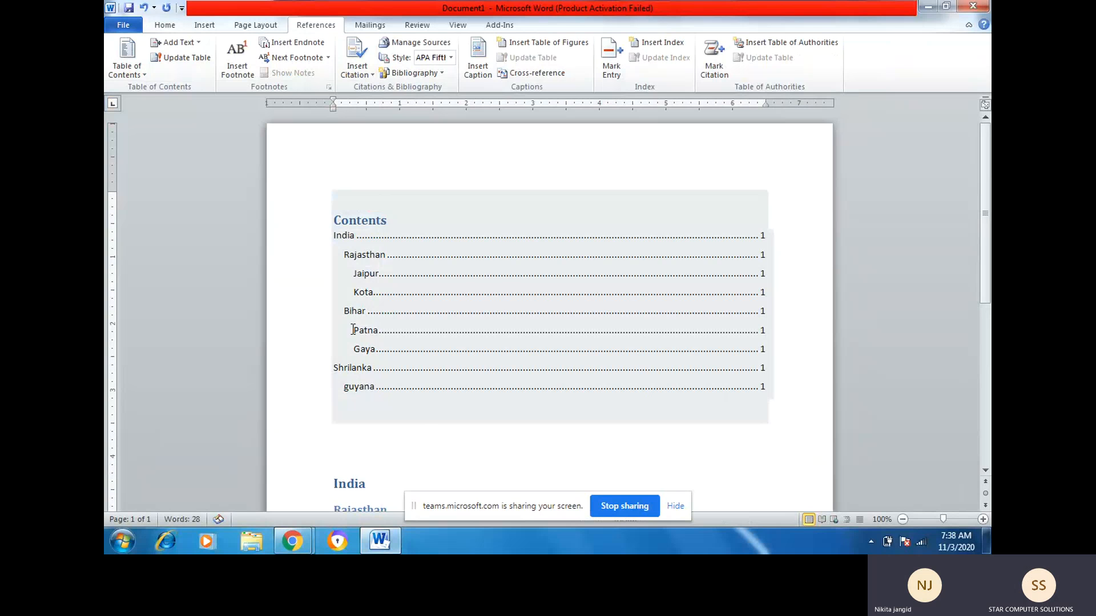
Follow the Shrilanka entry in the table of contents to its heading and return to the contents list
{"action": "left_click", "coordinate": [346, 370], "text": "ctrl"}
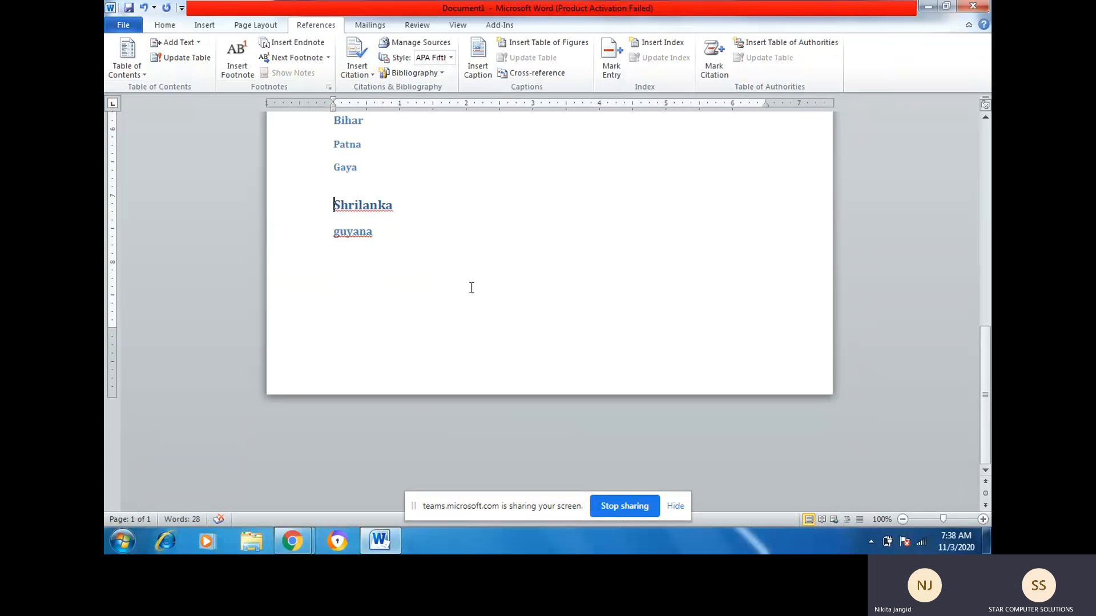
{"action": "scroll", "coordinate": [472, 290], "scroll_direction": "up", "scroll_amount": 1}
{"action": "scroll", "coordinate": [471, 290], "scroll_direction": "up", "scroll_amount": 8}
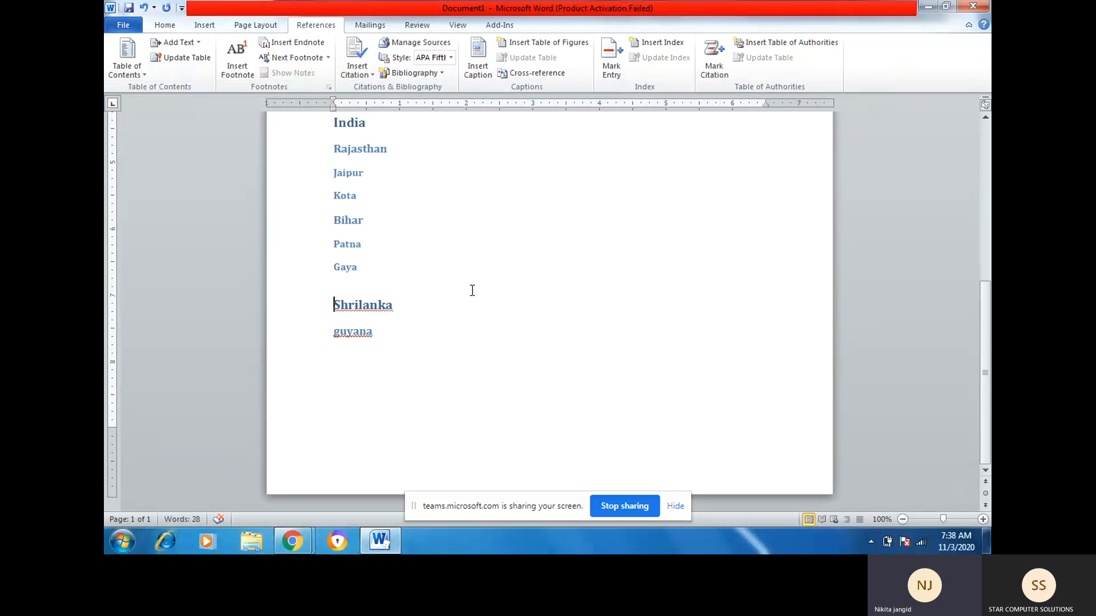
{"action": "scroll", "coordinate": [471, 290], "scroll_direction": "up", "scroll_amount": 5}
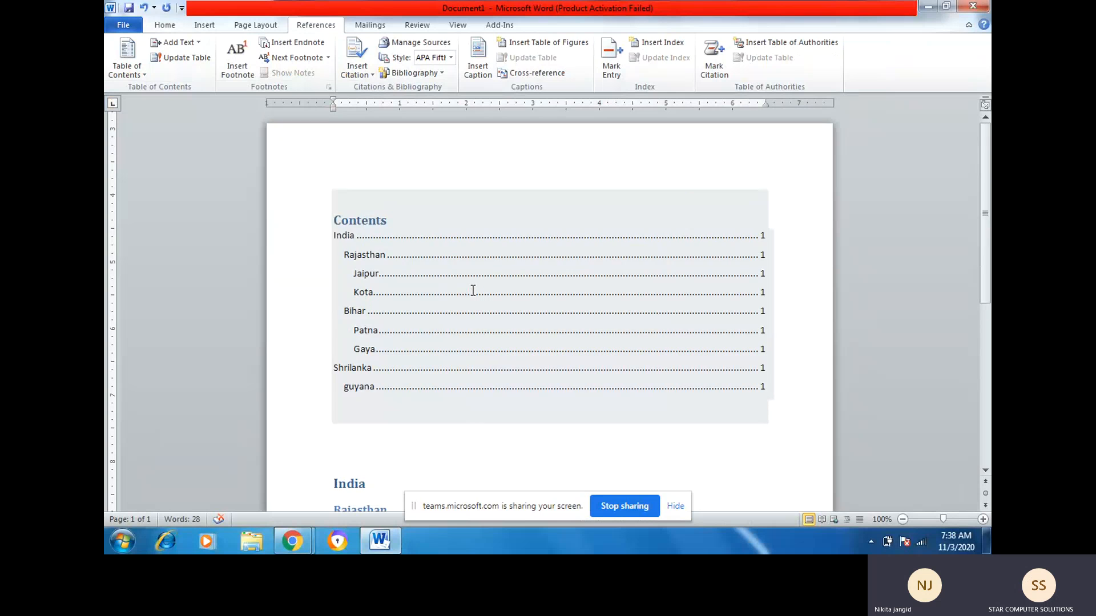
{"action": "scroll", "coordinate": [474, 291], "scroll_direction": "down", "scroll_amount": 2}
{"action": "key", "text": "ctrl+z"}
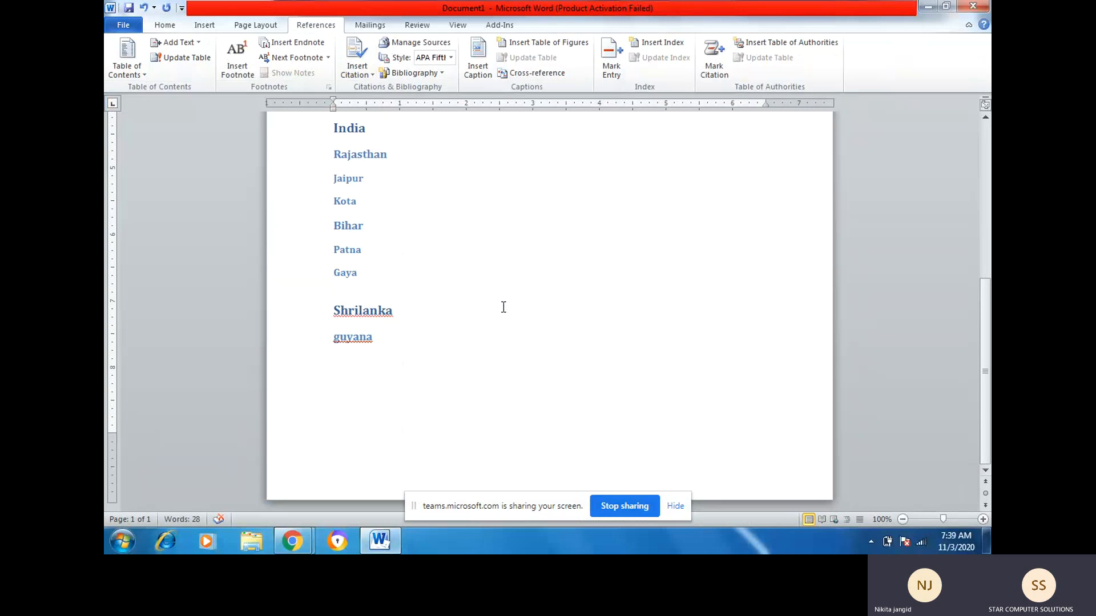
{"action": "left_click", "coordinate": [205, 25]}
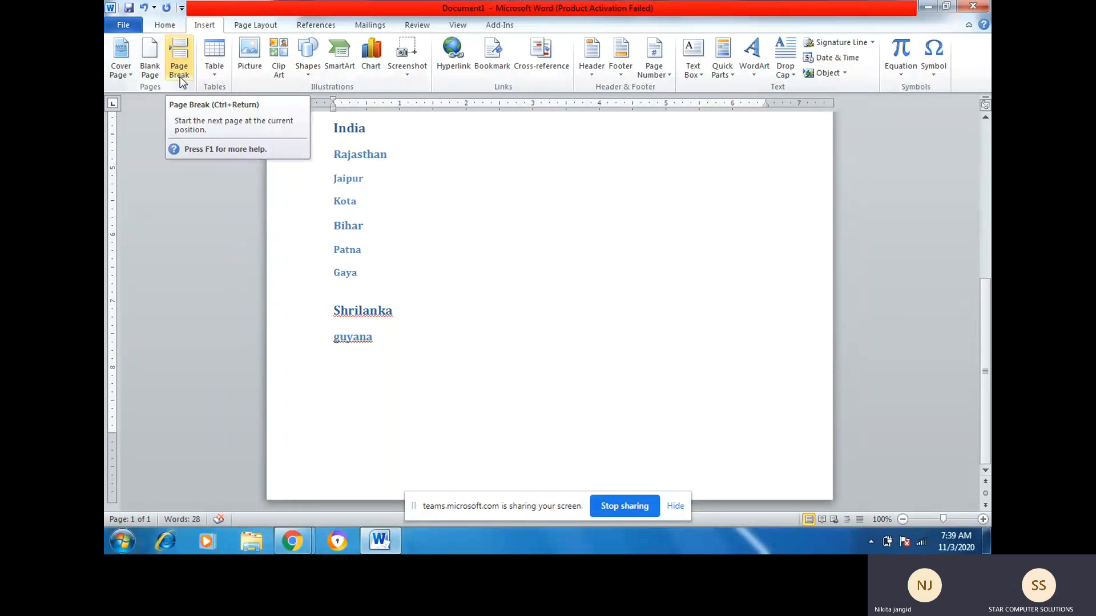
{"action": "left_click", "coordinate": [317, 28]}
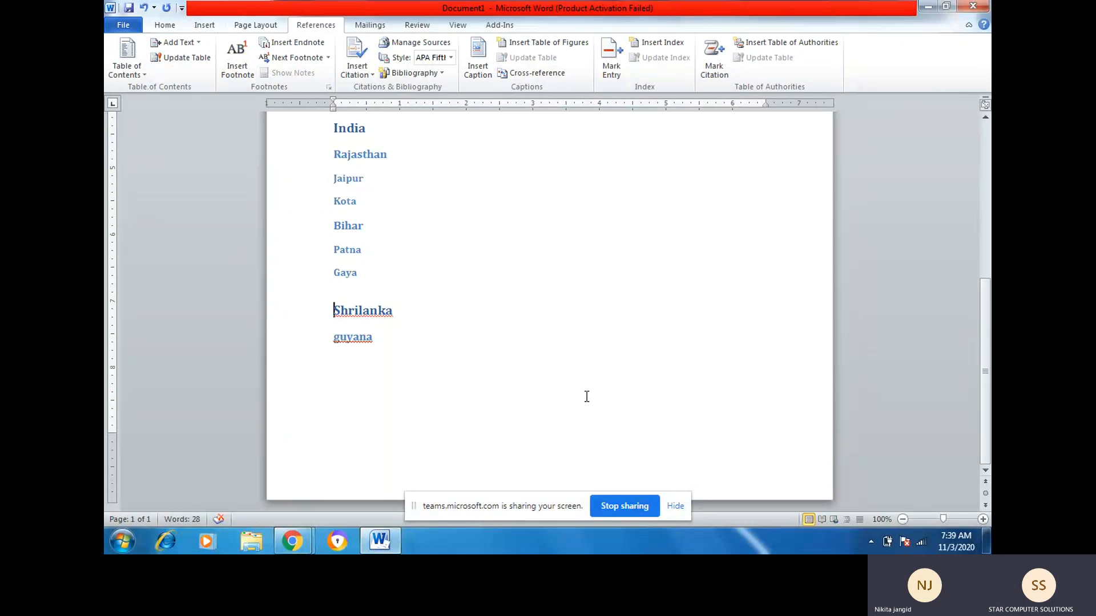
{"action": "key", "text": "ctrl+y"}
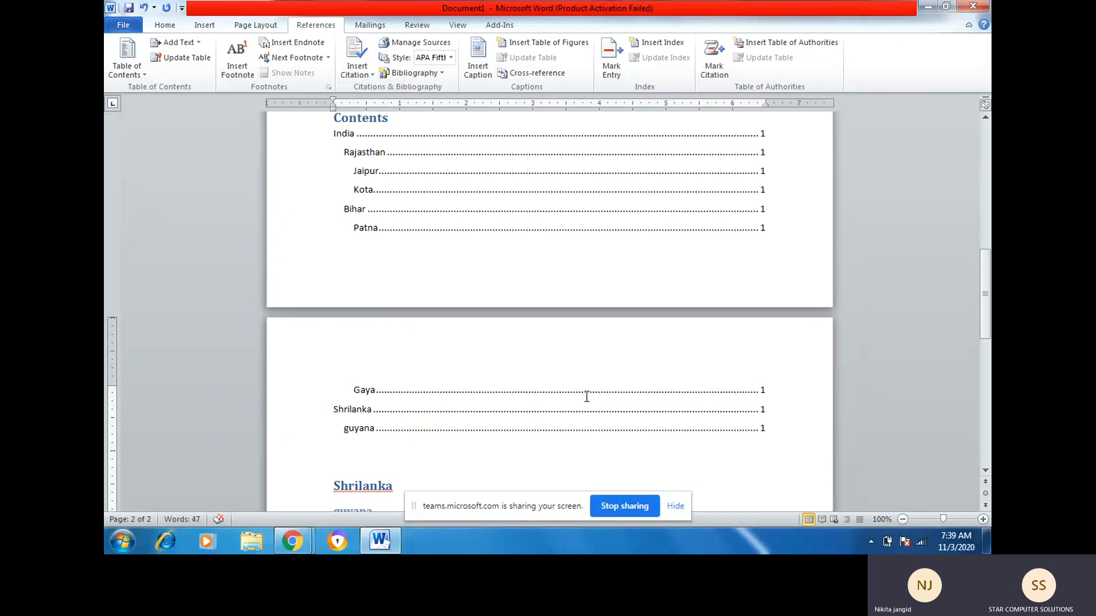
{"action": "scroll", "coordinate": [586, 396], "scroll_direction": "up", "scroll_amount": 8}
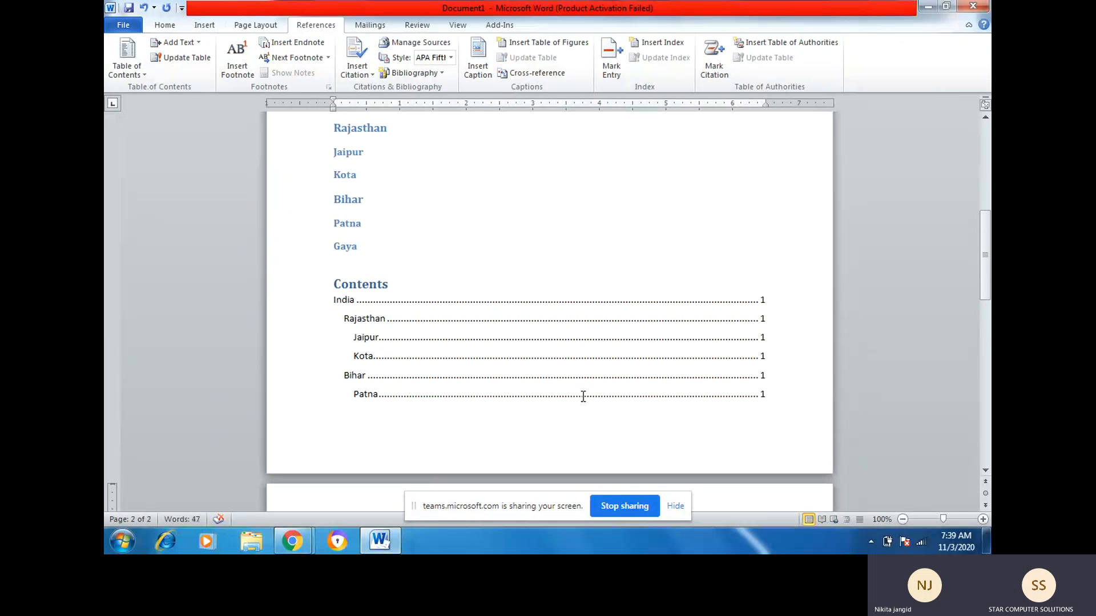
{"action": "scroll", "coordinate": [583, 397], "scroll_direction": "down", "scroll_amount": 10}
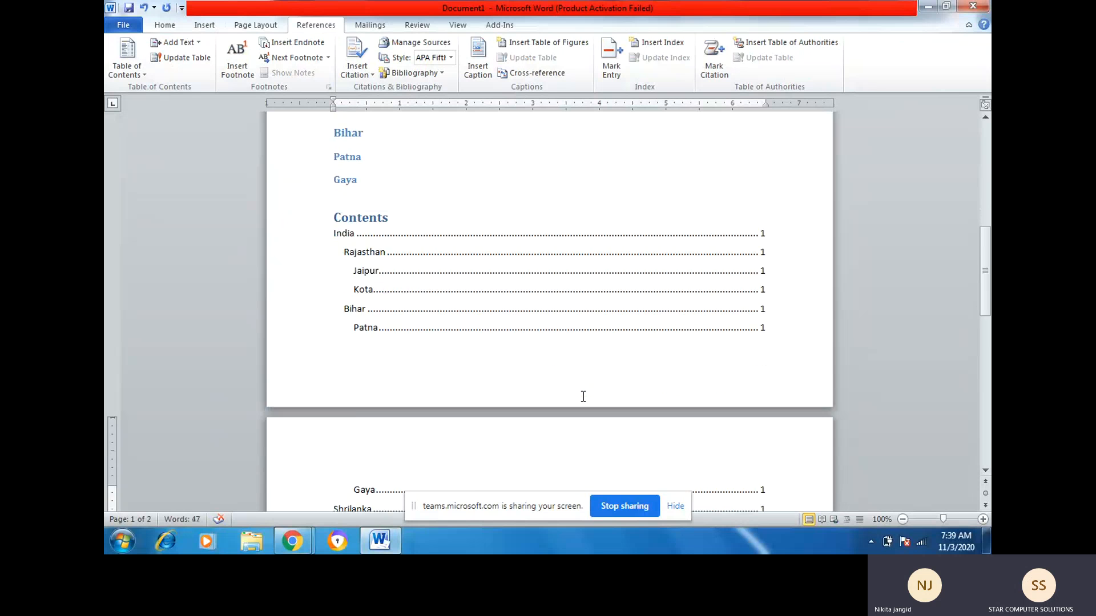
{"action": "scroll", "coordinate": [584, 397], "scroll_direction": "down", "scroll_amount": 3}
{"action": "scroll", "coordinate": [583, 396], "scroll_direction": "up", "scroll_amount": 18}
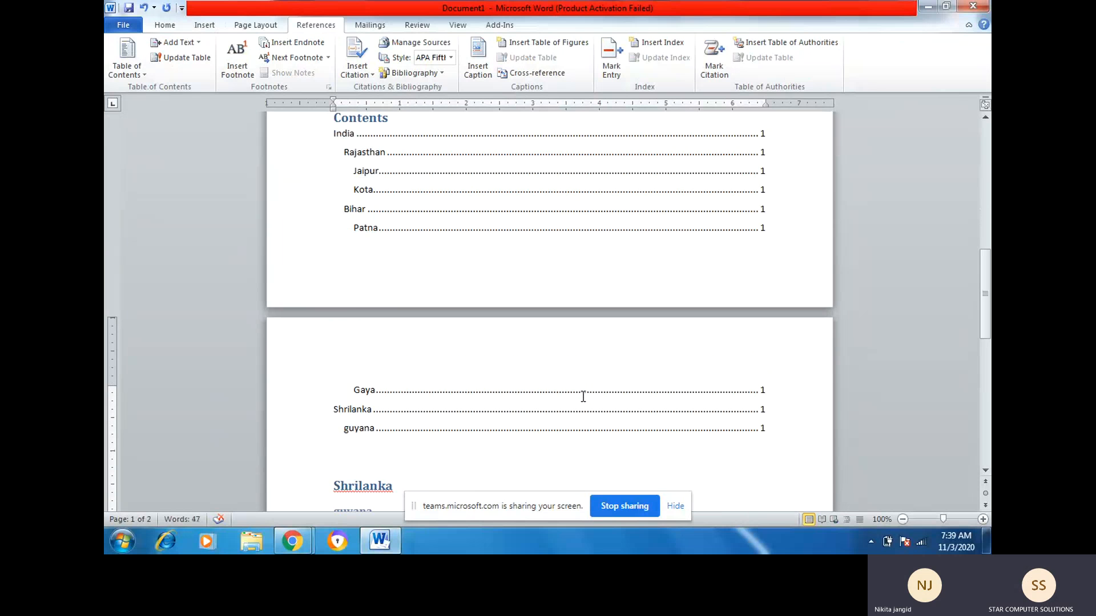
{"action": "scroll", "coordinate": [583, 397], "scroll_direction": "up", "scroll_amount": 5}
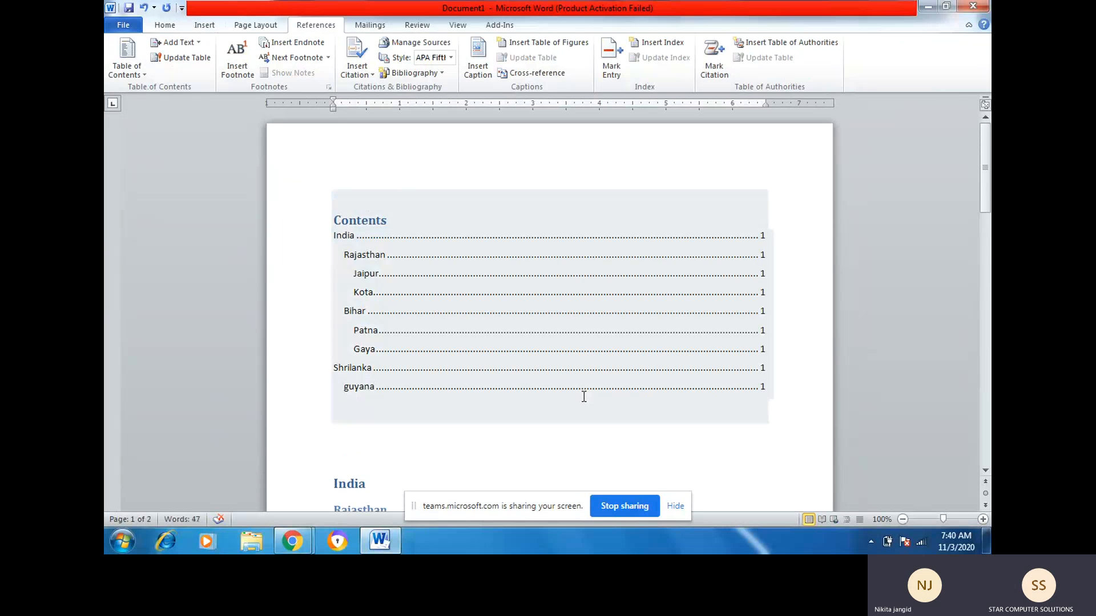
{"action": "scroll", "coordinate": [584, 397], "scroll_direction": "down", "scroll_amount": 8}
{"action": "scroll", "coordinate": [581, 396], "scroll_direction": "down", "scroll_amount": 6}
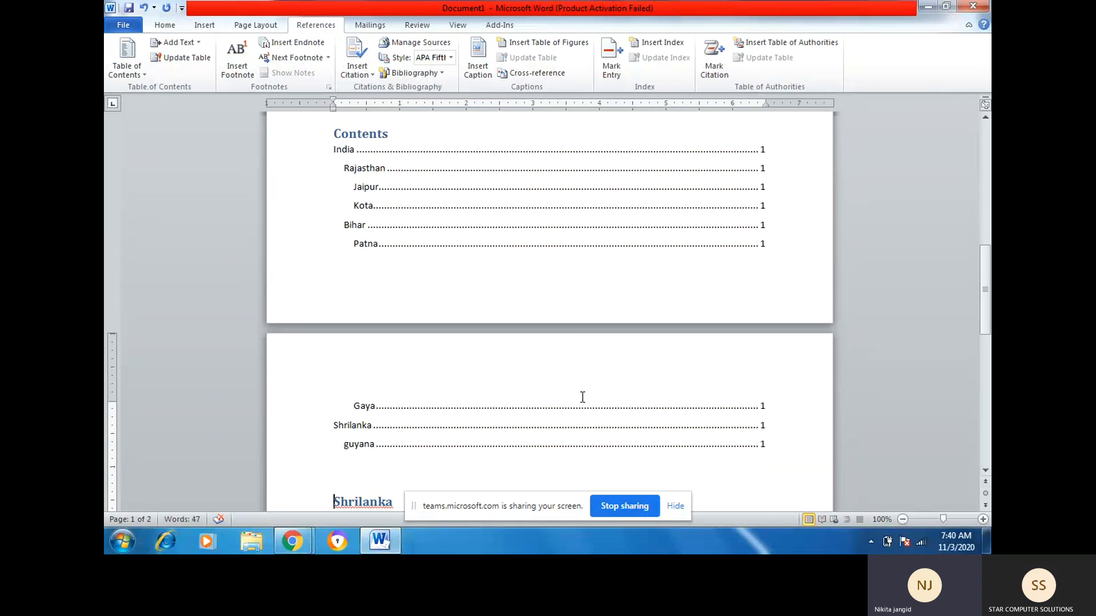
{"action": "key", "text": "ctrl+z"}
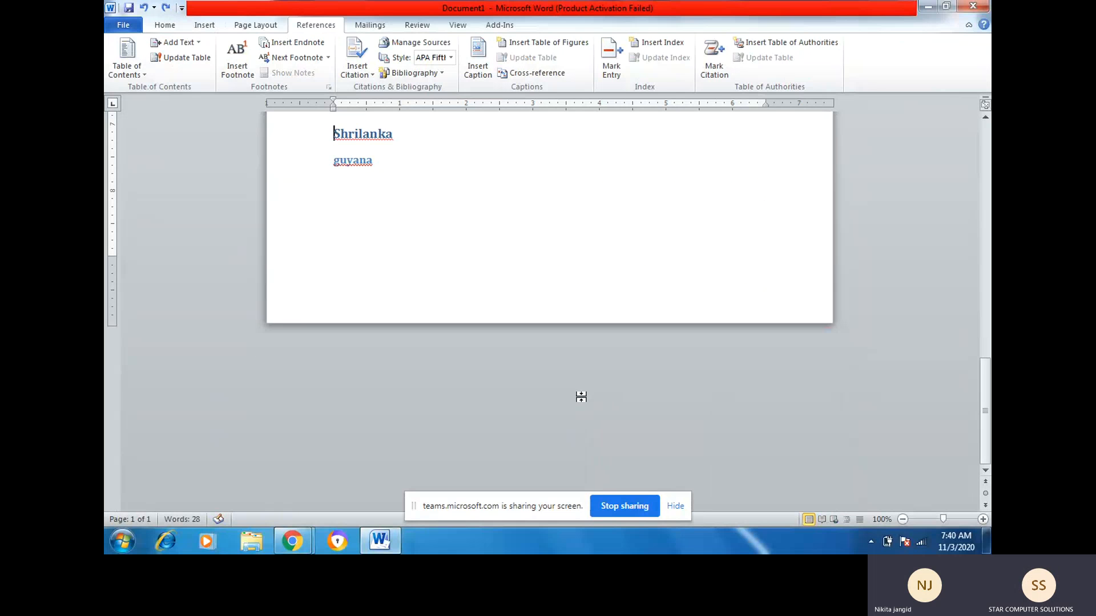
Insert a page break before the Shrilanka heading so it starts on a new page
{"action": "scroll", "coordinate": [582, 398], "scroll_direction": "up", "scroll_amount": 3}
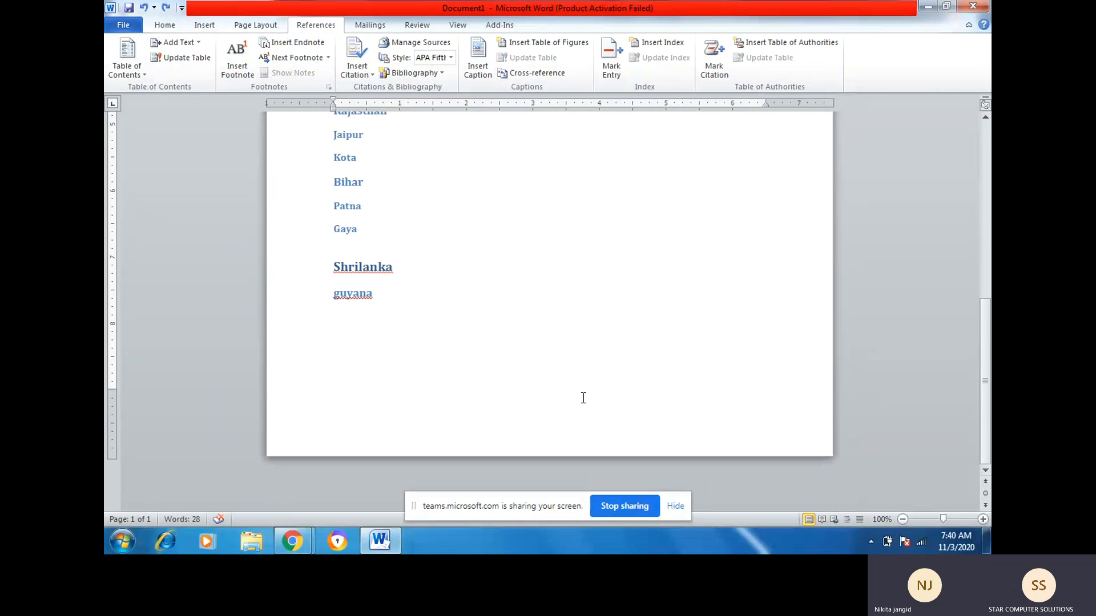
{"action": "key", "text": "ctrl+Return"}
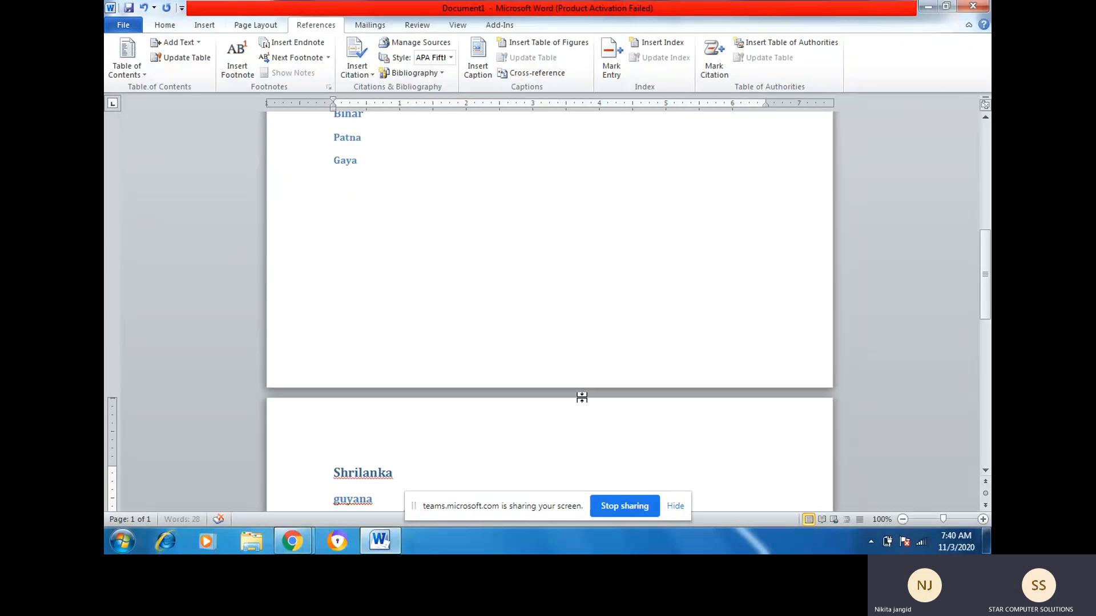
{"action": "scroll", "coordinate": [582, 398], "scroll_direction": "up", "scroll_amount": 10}
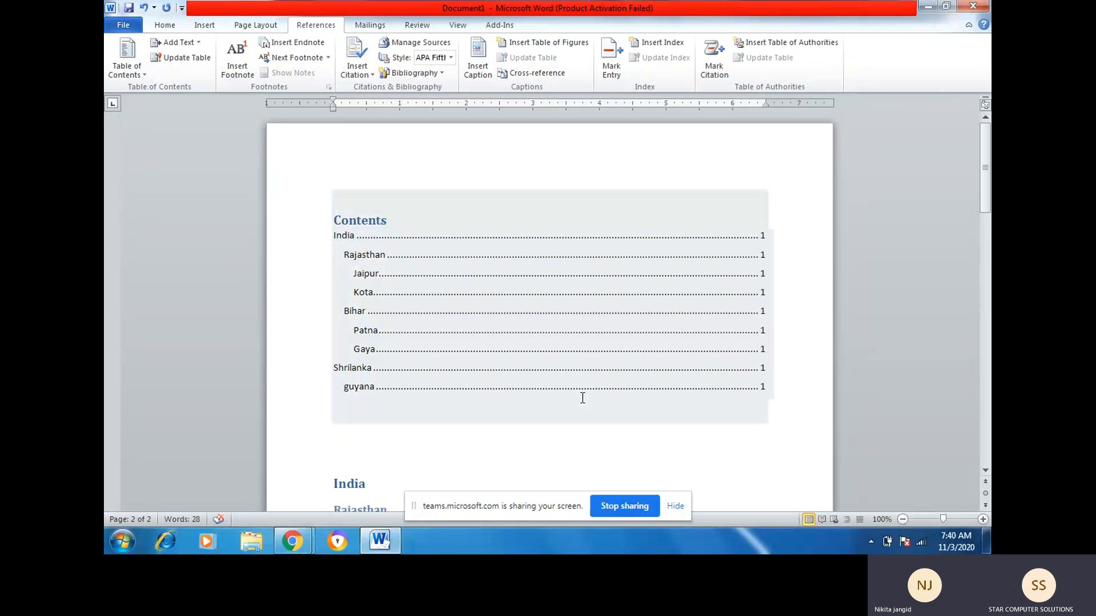
{"action": "scroll", "coordinate": [577, 393], "scroll_direction": "down", "scroll_amount": 12}
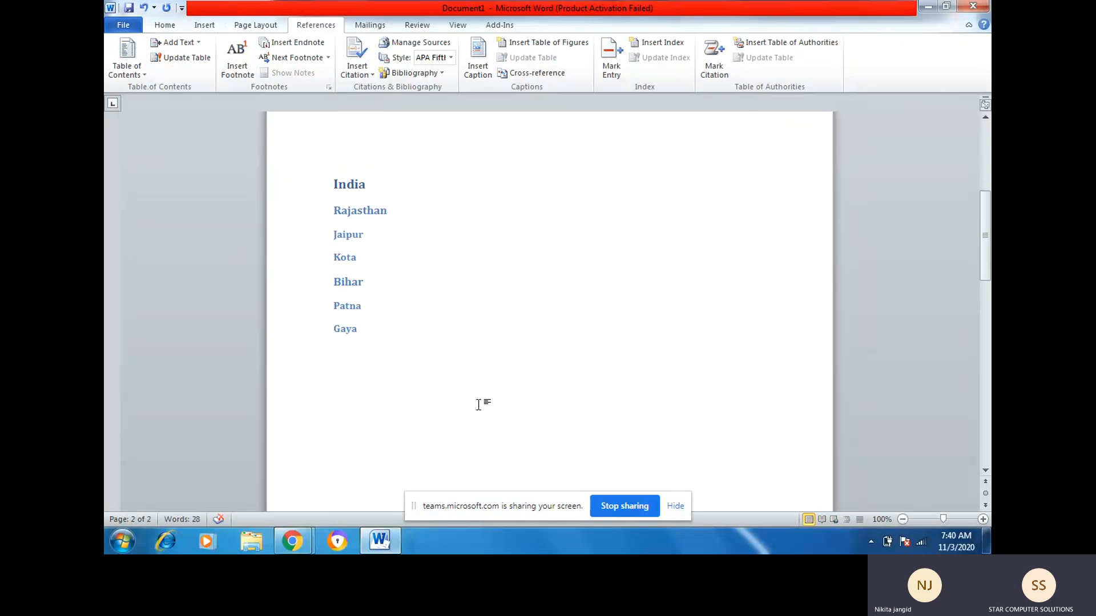
Update the table of contents with the page numbers only option
{"action": "scroll", "coordinate": [479, 405], "scroll_direction": "up", "scroll_amount": 12}
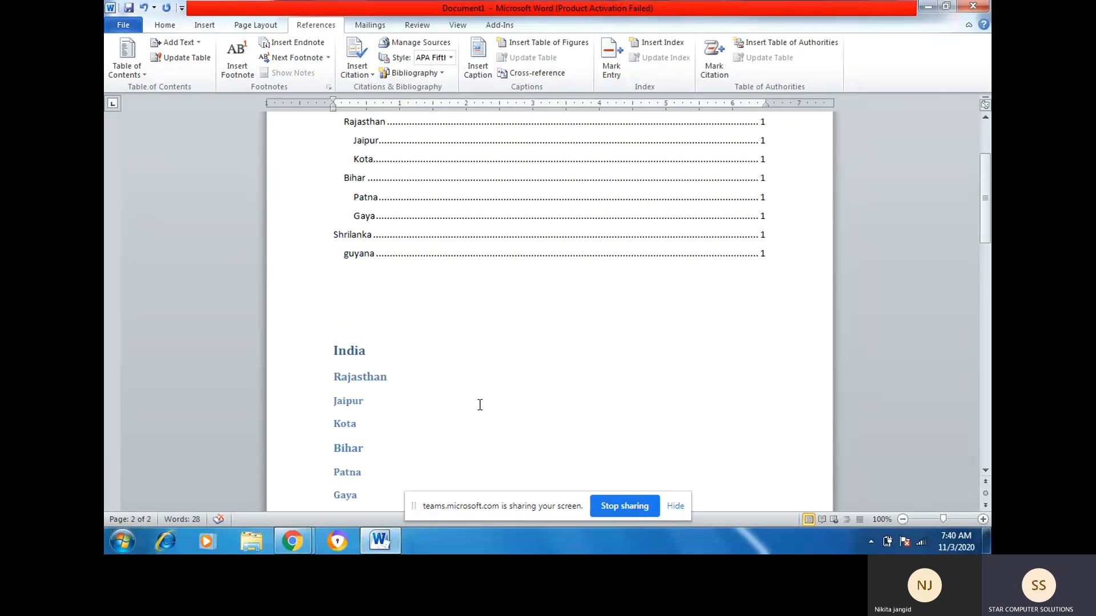
{"action": "left_click", "coordinate": [404, 321]}
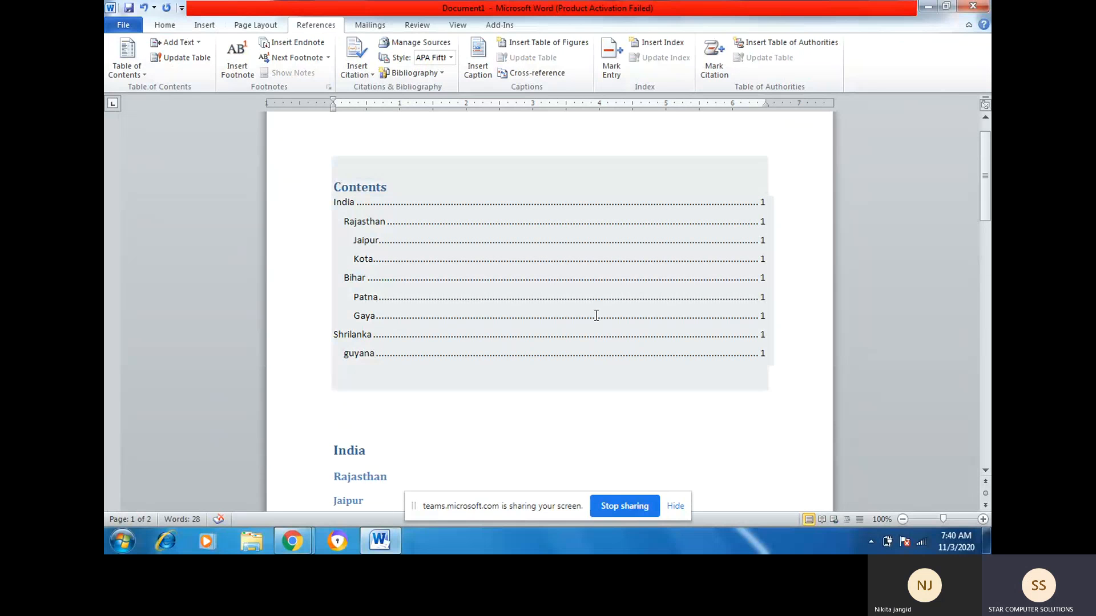
{"action": "left_click", "coordinate": [497, 282]}
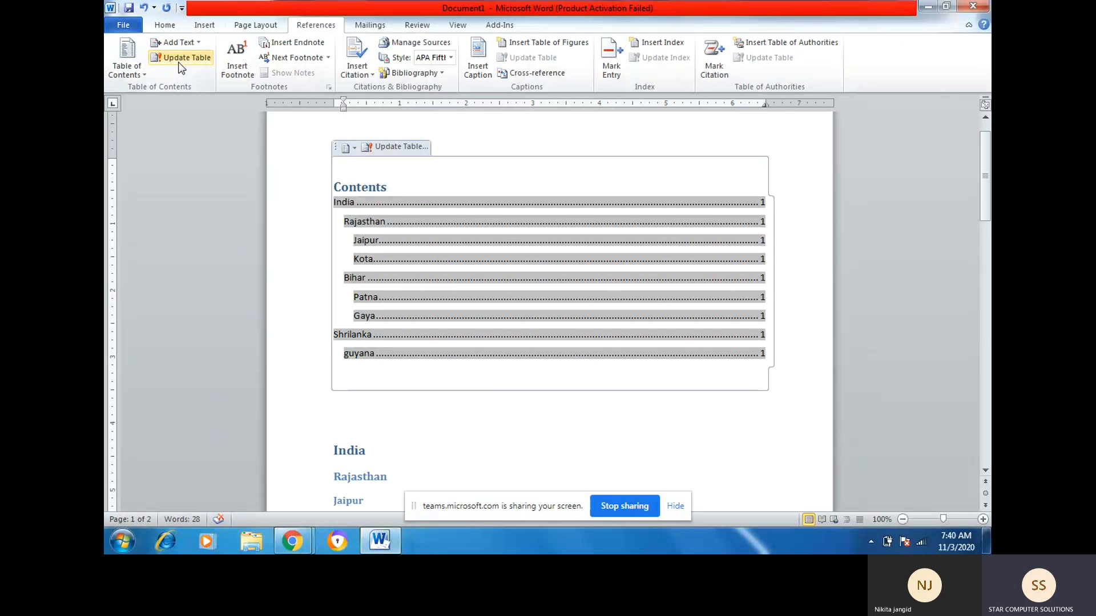
{"action": "left_click", "coordinate": [389, 146]}
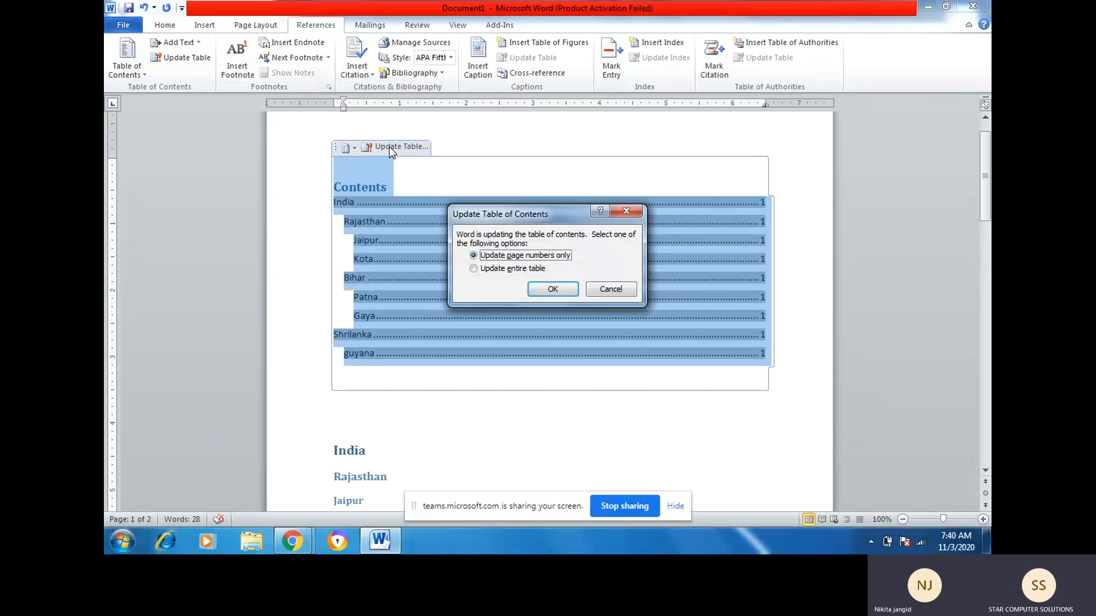
{"action": "left_click", "coordinate": [551, 290]}
{"action": "left_click", "coordinate": [554, 382]}
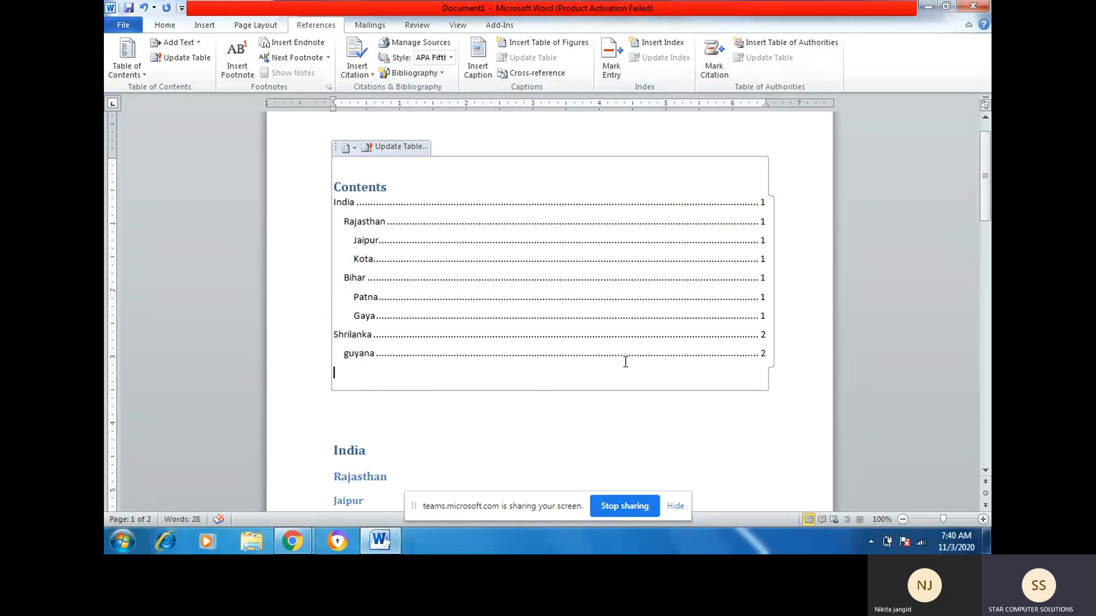
Check the updated Shrilanka entry by following its link to the heading, and go back to the table of contents
{"action": "left_click", "coordinate": [357, 337], "text": "ctrl"}
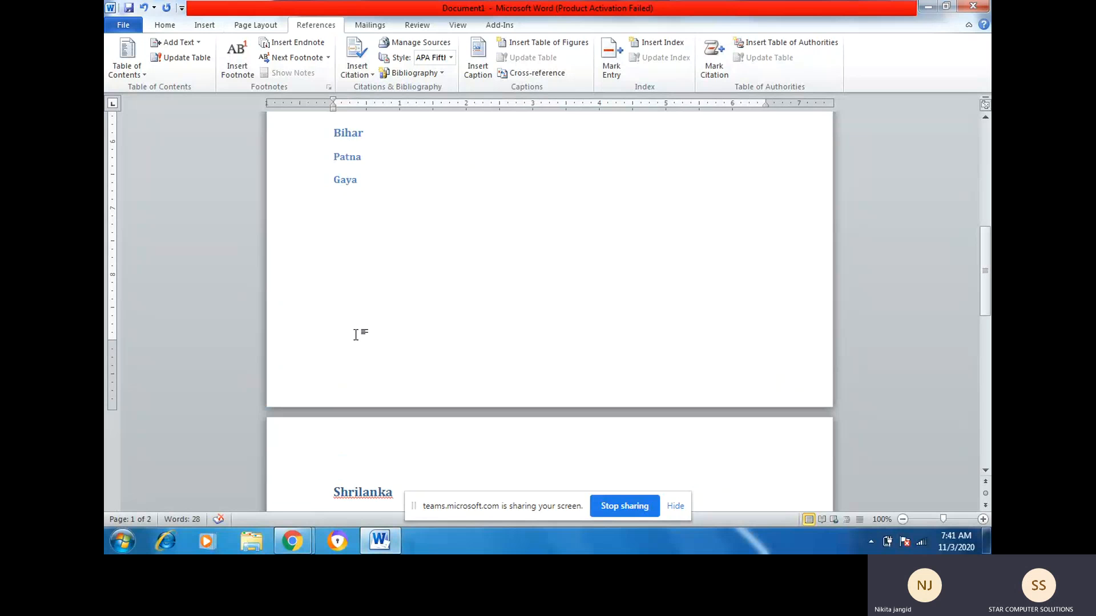
{"action": "scroll", "coordinate": [355, 335], "scroll_direction": "up", "scroll_amount": 3}
{"action": "scroll", "coordinate": [359, 338], "scroll_direction": "up", "scroll_amount": 5}
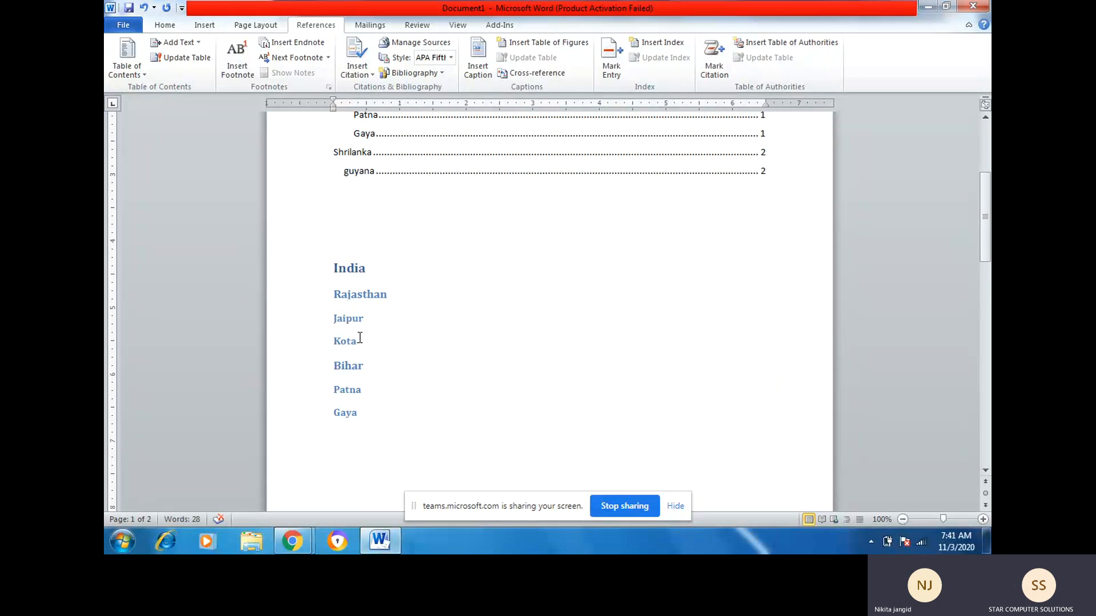
{"action": "scroll", "coordinate": [360, 339], "scroll_direction": "up", "scroll_amount": 6}
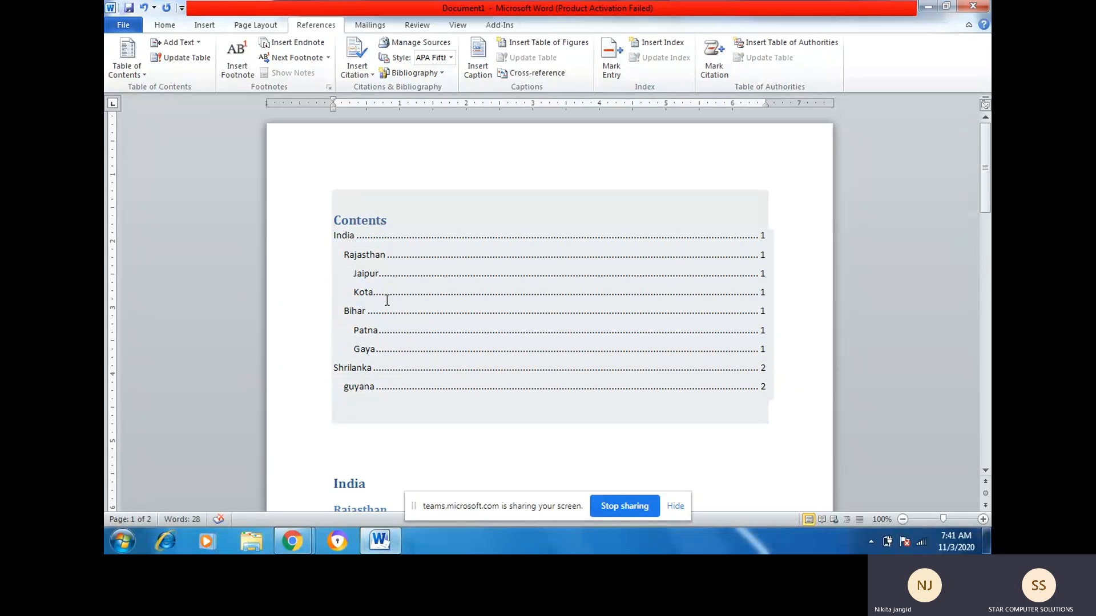
Refresh the table of contents again using the Update entire table option
{"action": "left_click", "coordinate": [410, 297]}
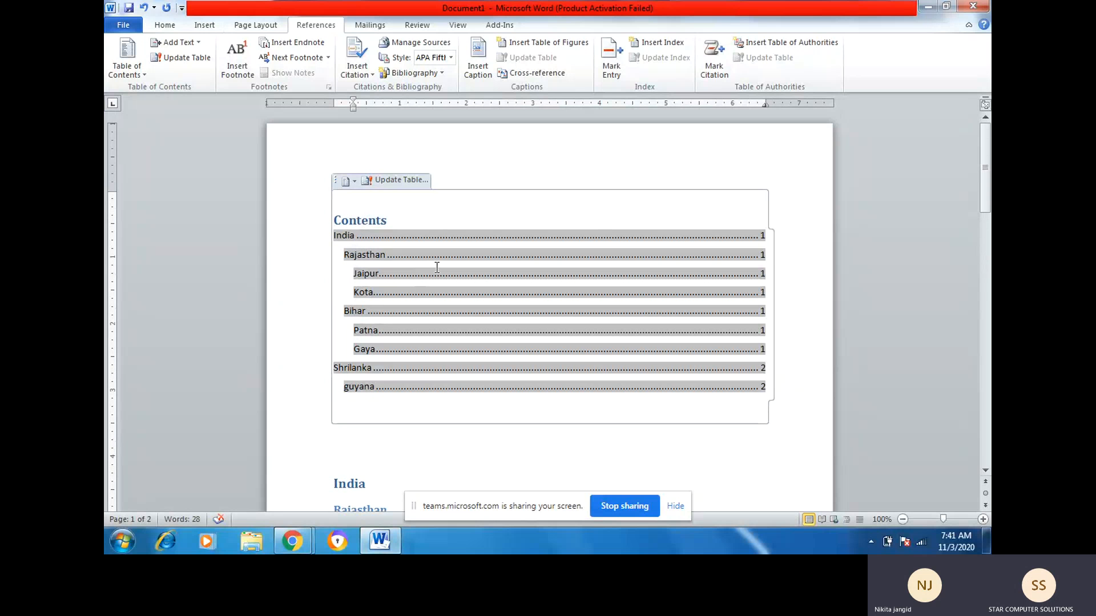
{"action": "left_click", "coordinate": [410, 180]}
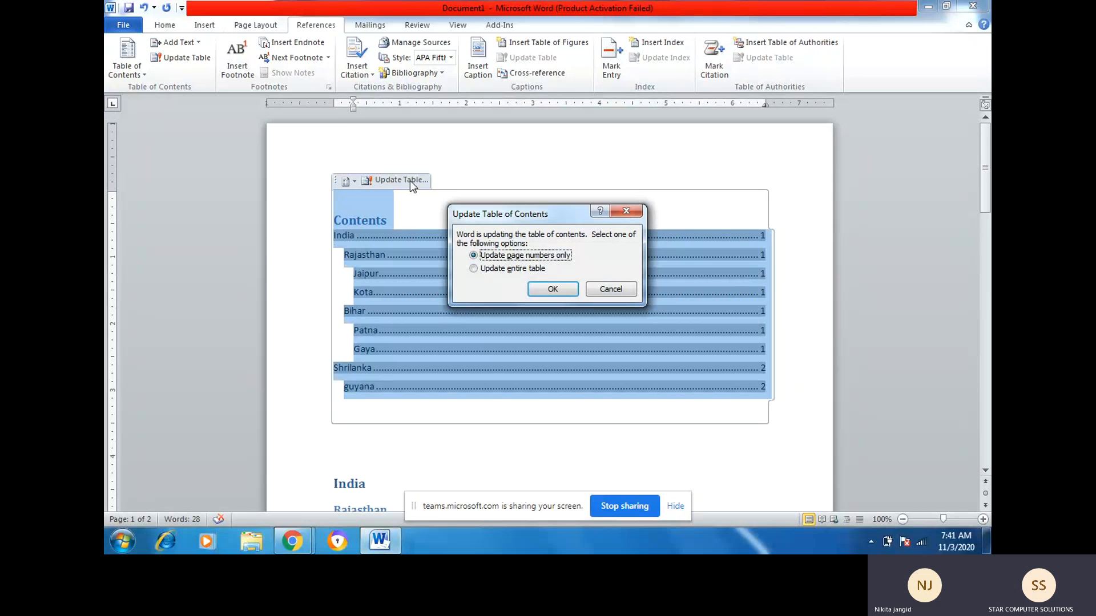
{"action": "left_click", "coordinate": [522, 268]}
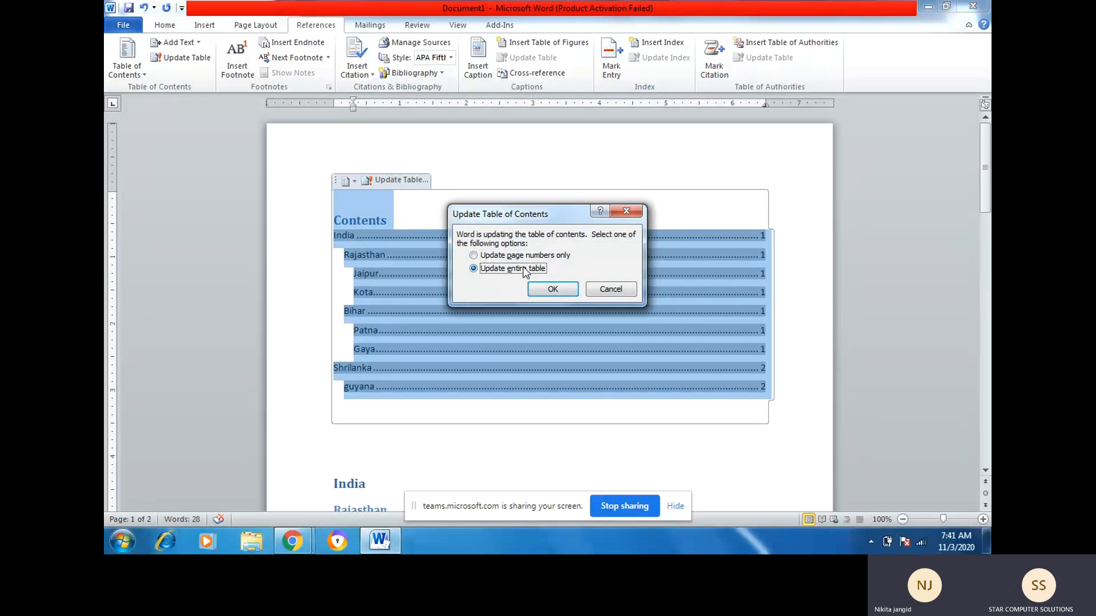
{"action": "left_click", "coordinate": [552, 289]}
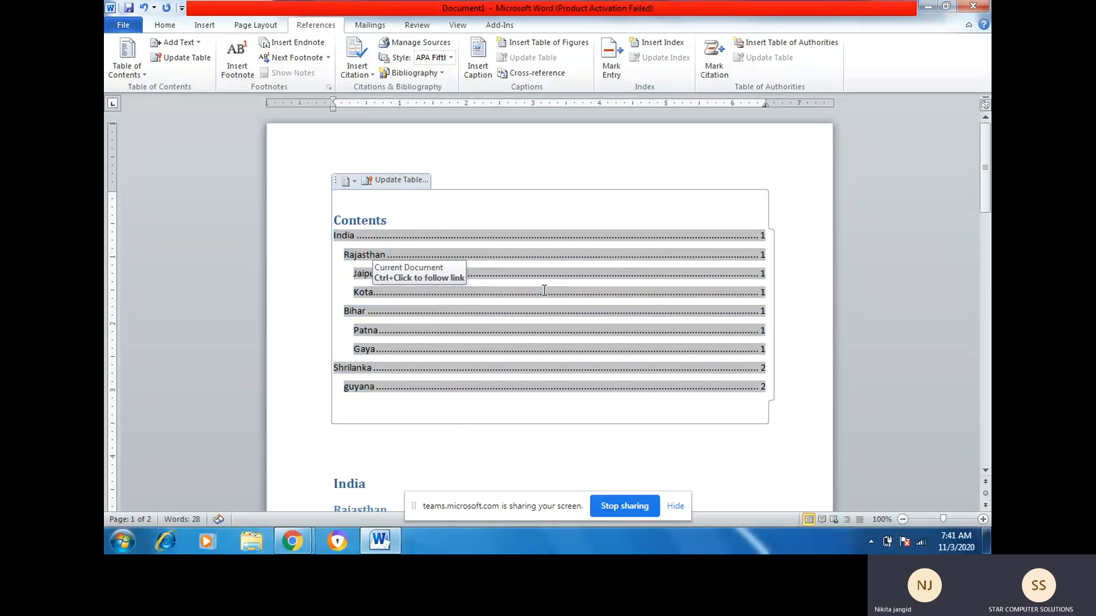
{"action": "left_click", "coordinate": [455, 417]}
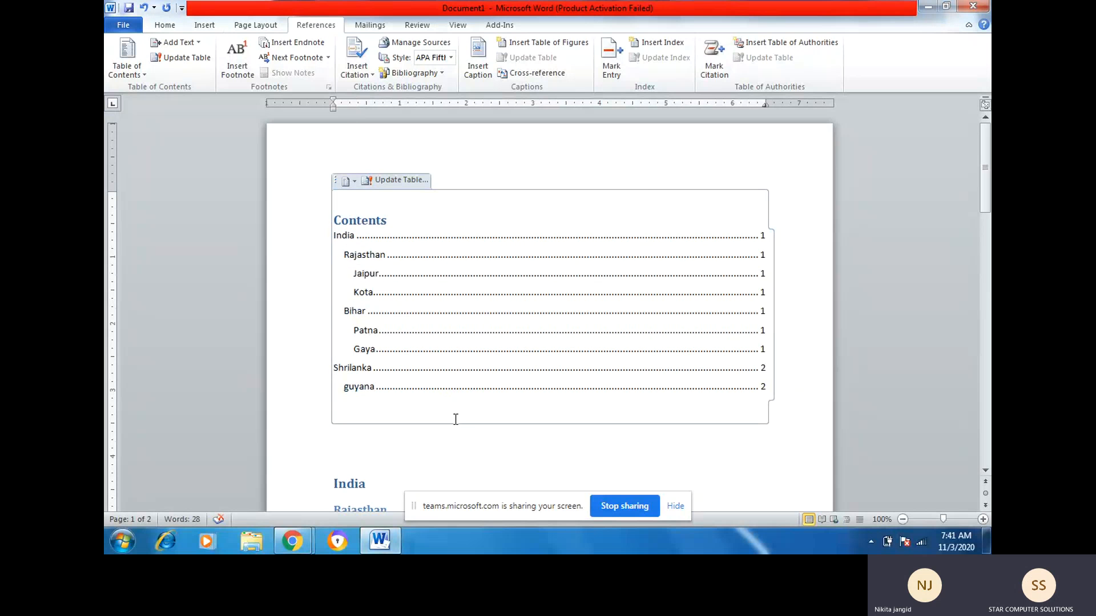
Follow the Shrilanka link from the refreshed table of contents to its heading, and return to the table
{"action": "left_click", "coordinate": [353, 375], "text": "ctrl"}
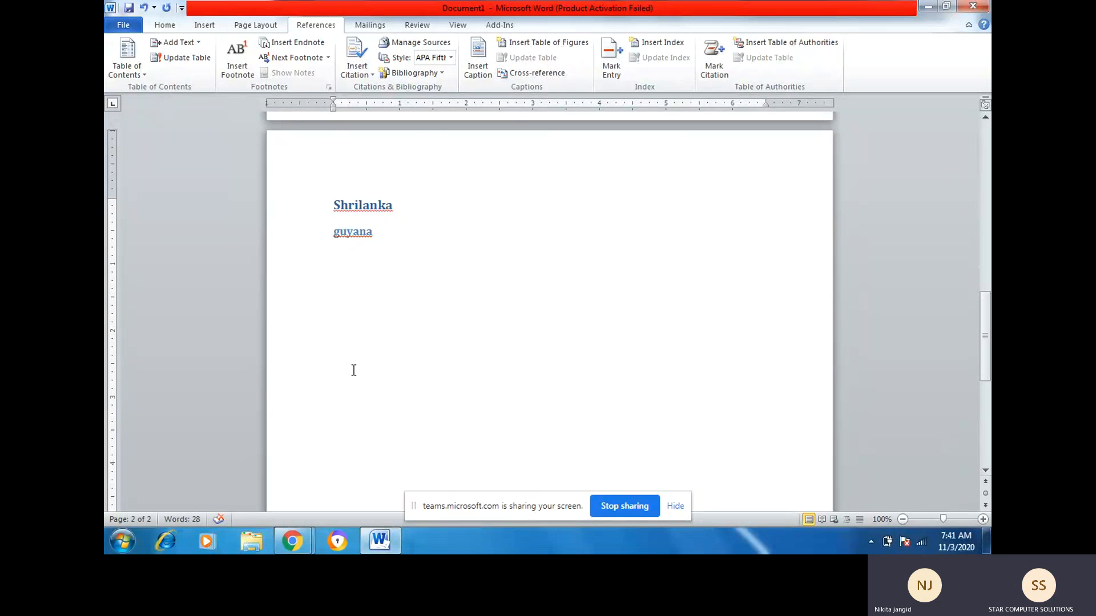
{"action": "scroll", "coordinate": [353, 370], "scroll_direction": "up", "scroll_amount": 15}
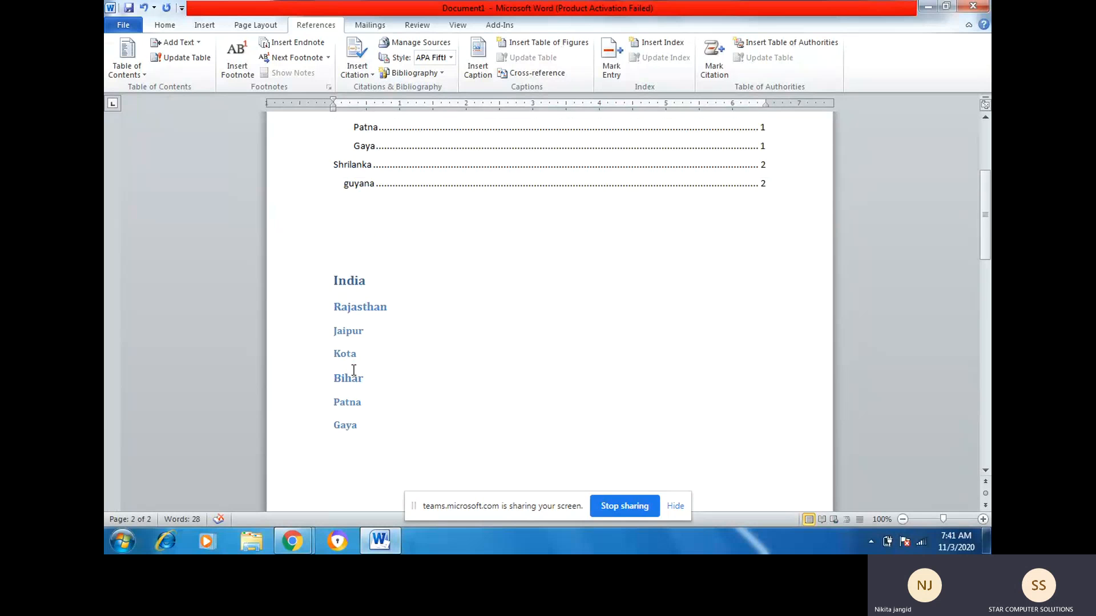
{"action": "scroll", "coordinate": [353, 370], "scroll_direction": "up", "scroll_amount": 3}
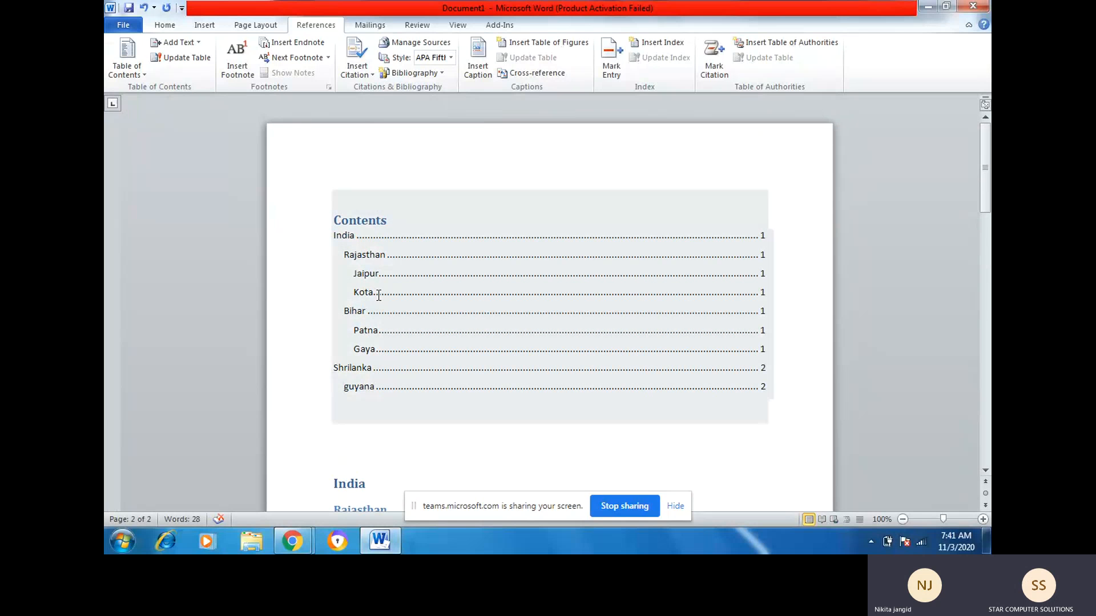
{"action": "left_click", "coordinate": [741, 343]}
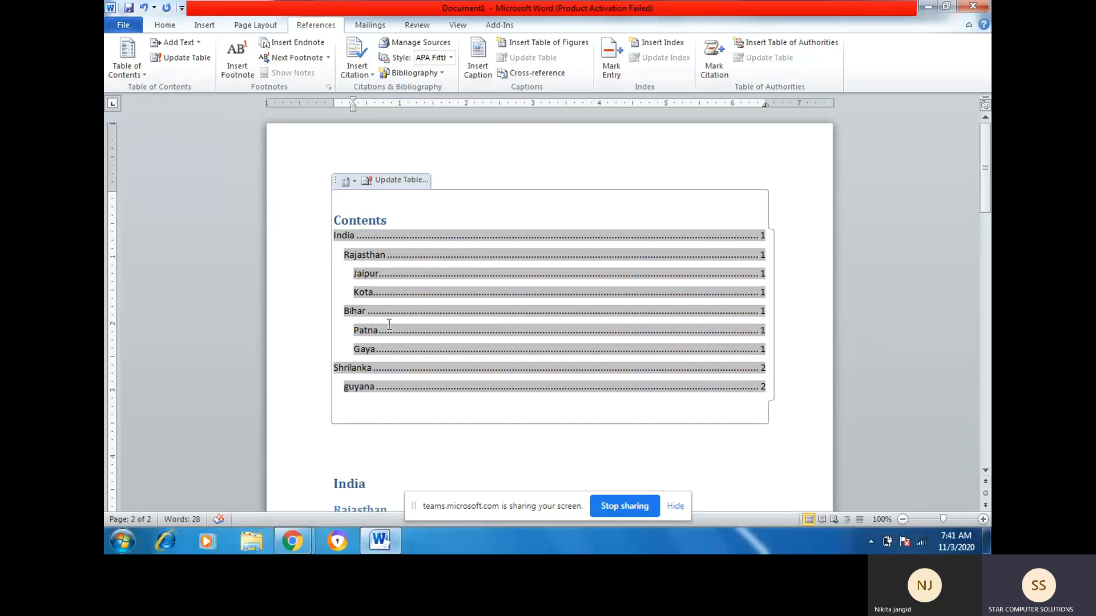
Set the Kota heading to Do Not Show in Table of Contents
{"action": "scroll", "coordinate": [403, 380], "scroll_direction": "down", "scroll_amount": 4}
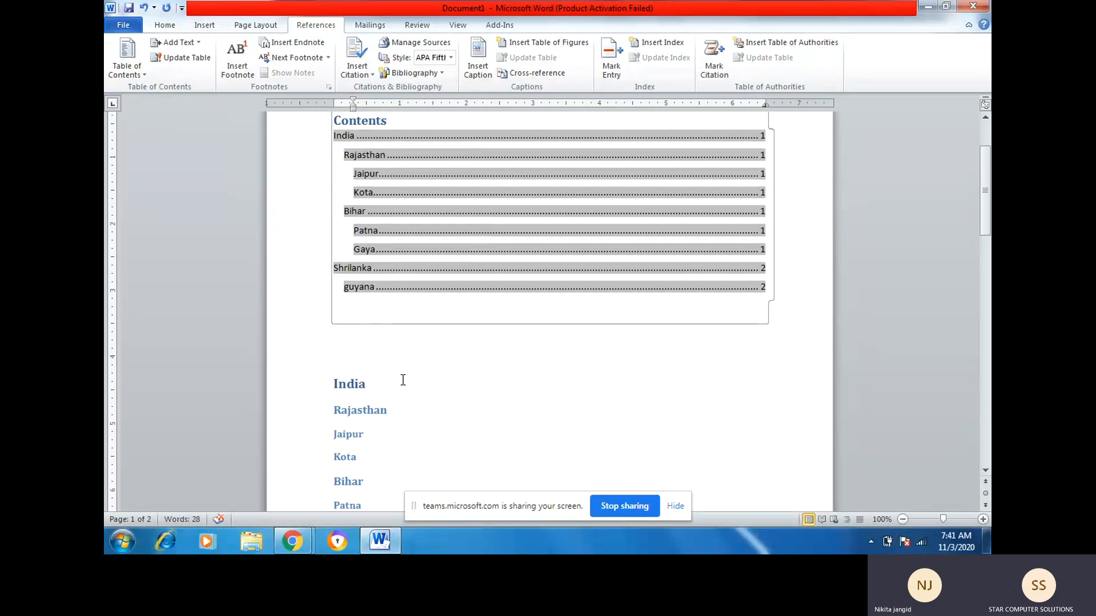
{"action": "left_click", "coordinate": [342, 455]}
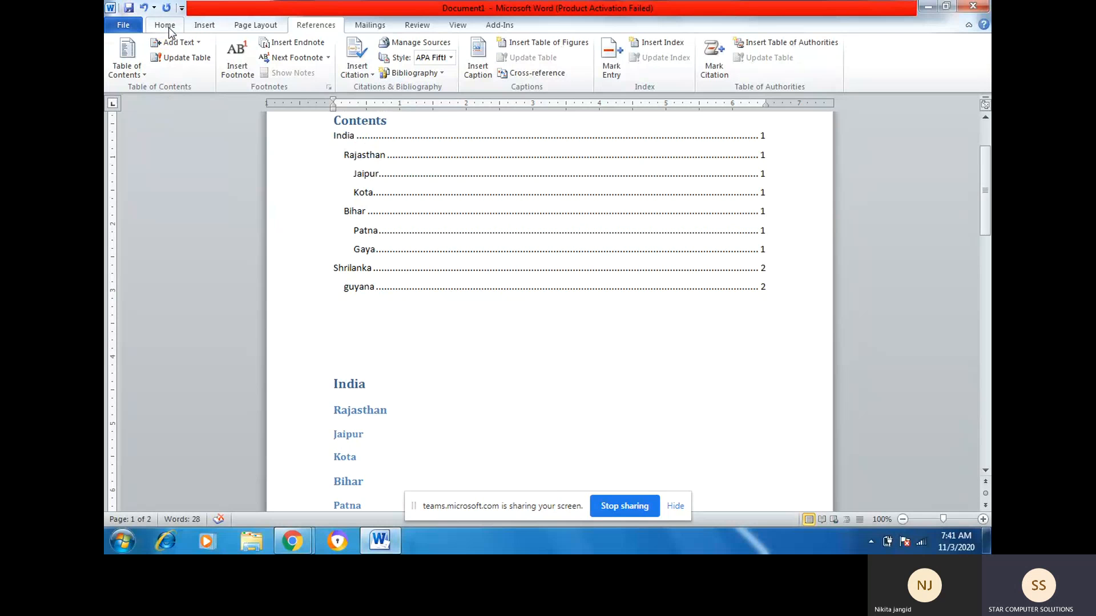
{"action": "left_click", "coordinate": [197, 44]}
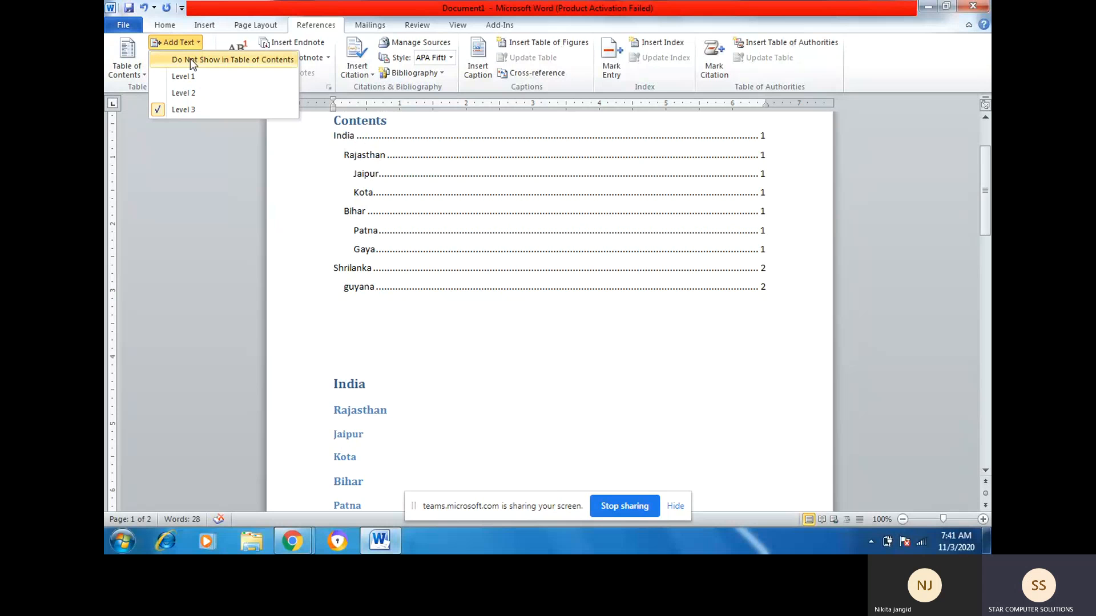
{"action": "left_click", "coordinate": [192, 60]}
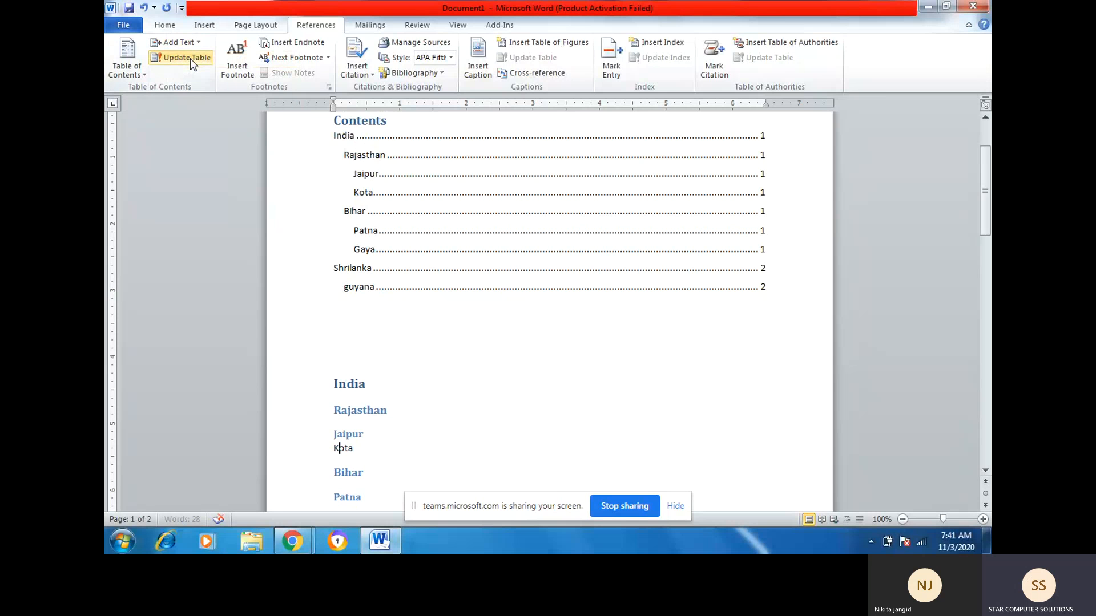
Update the entire table of contents to apply the Kota exclusion, and review its entries
{"action": "scroll", "coordinate": [503, 251], "scroll_direction": "up", "scroll_amount": 3}
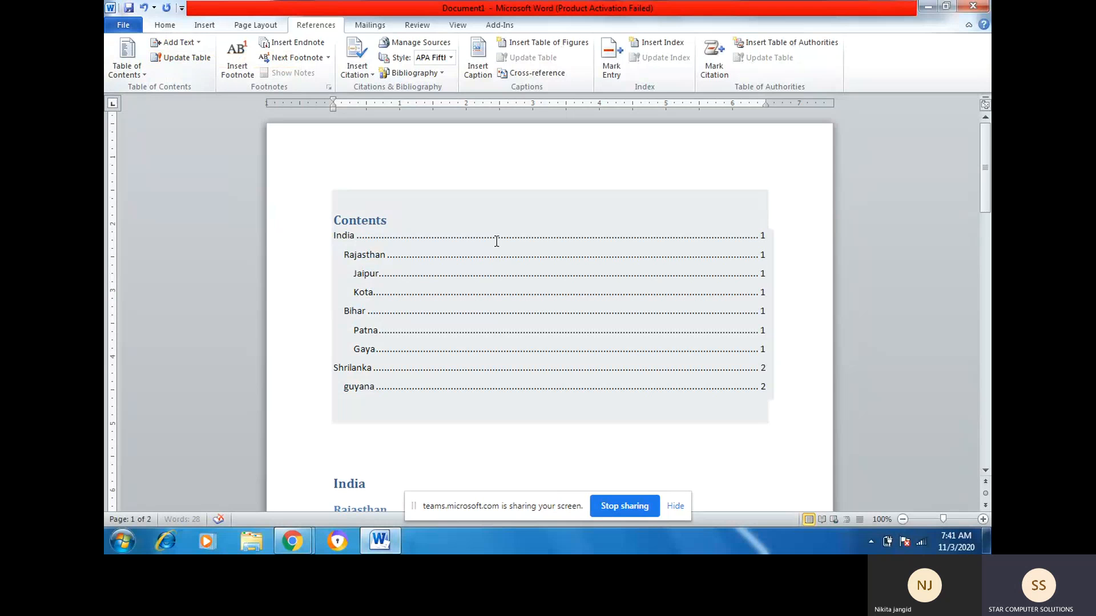
{"action": "left_click", "coordinate": [440, 261]}
{"action": "left_click", "coordinate": [402, 180]}
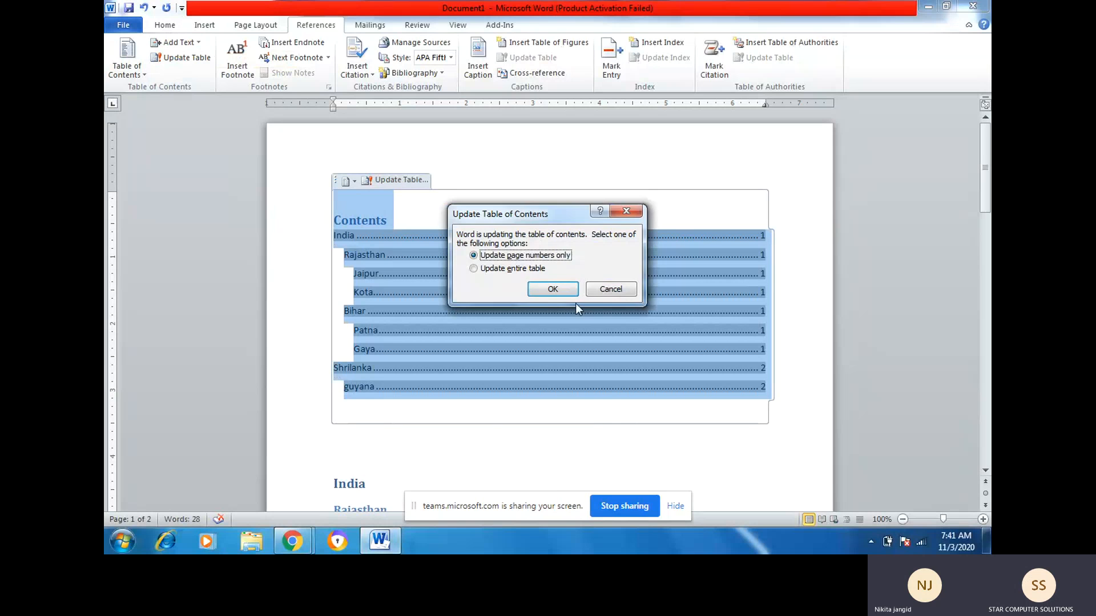
{"action": "left_click", "coordinate": [512, 269]}
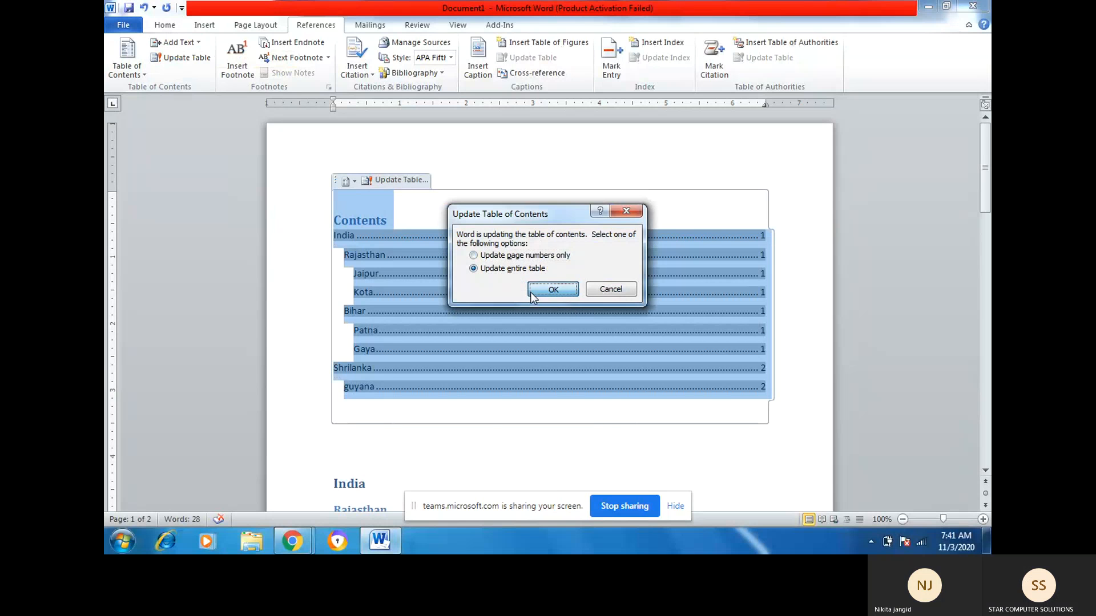
{"action": "left_click", "coordinate": [531, 292]}
{"action": "scroll", "coordinate": [399, 308], "scroll_direction": "down", "scroll_amount": 4}
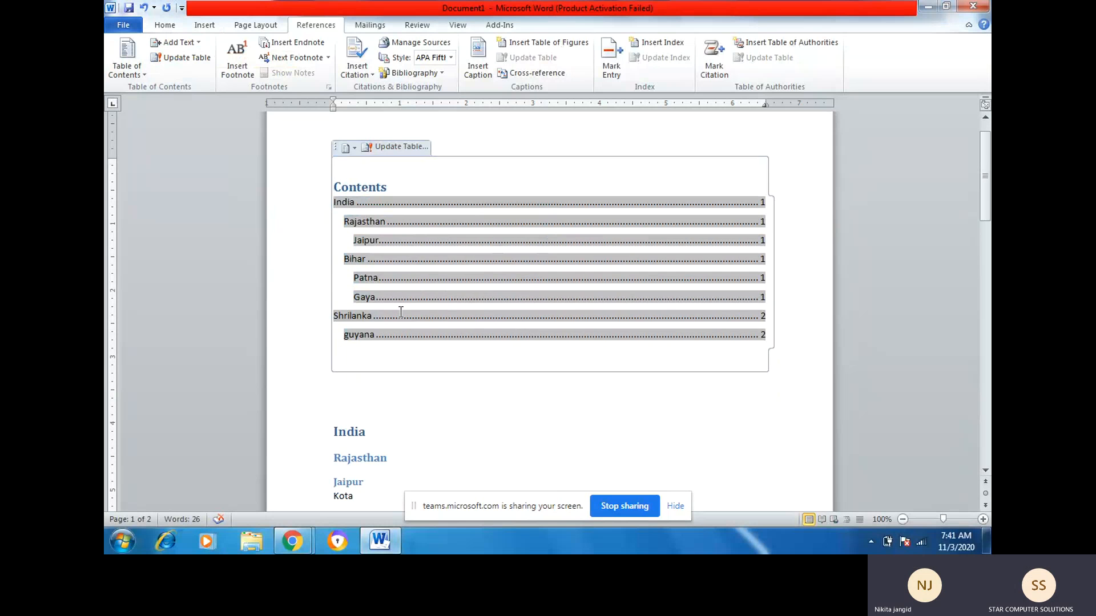
{"action": "scroll", "coordinate": [400, 311], "scroll_direction": "down", "scroll_amount": 1}
{"action": "scroll", "coordinate": [400, 312], "scroll_direction": "up", "scroll_amount": 3}
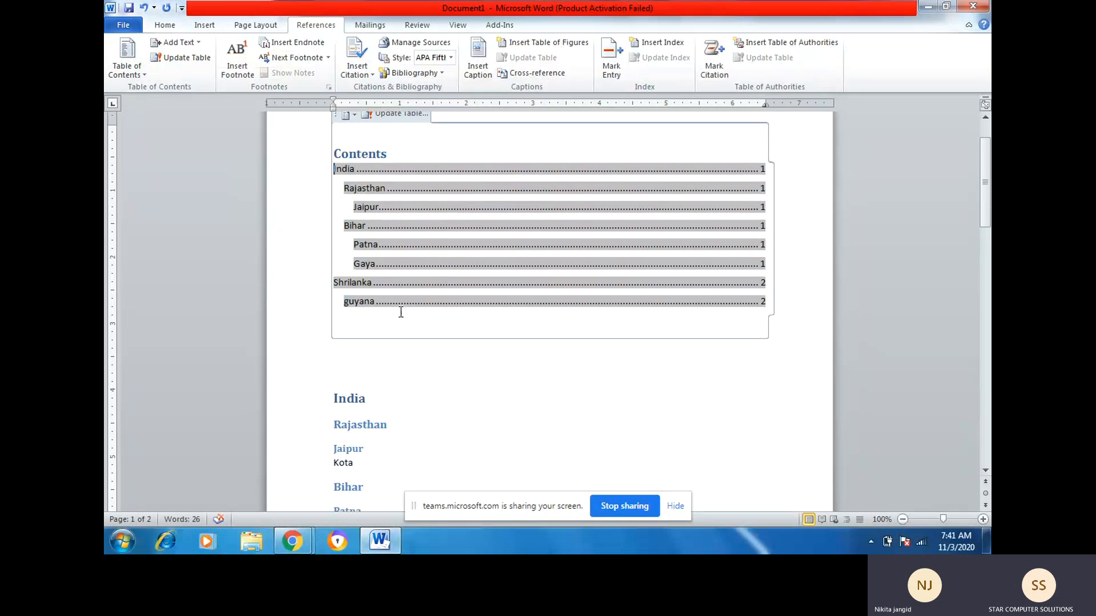
{"action": "scroll", "coordinate": [401, 312], "scroll_direction": "up", "scroll_amount": 2}
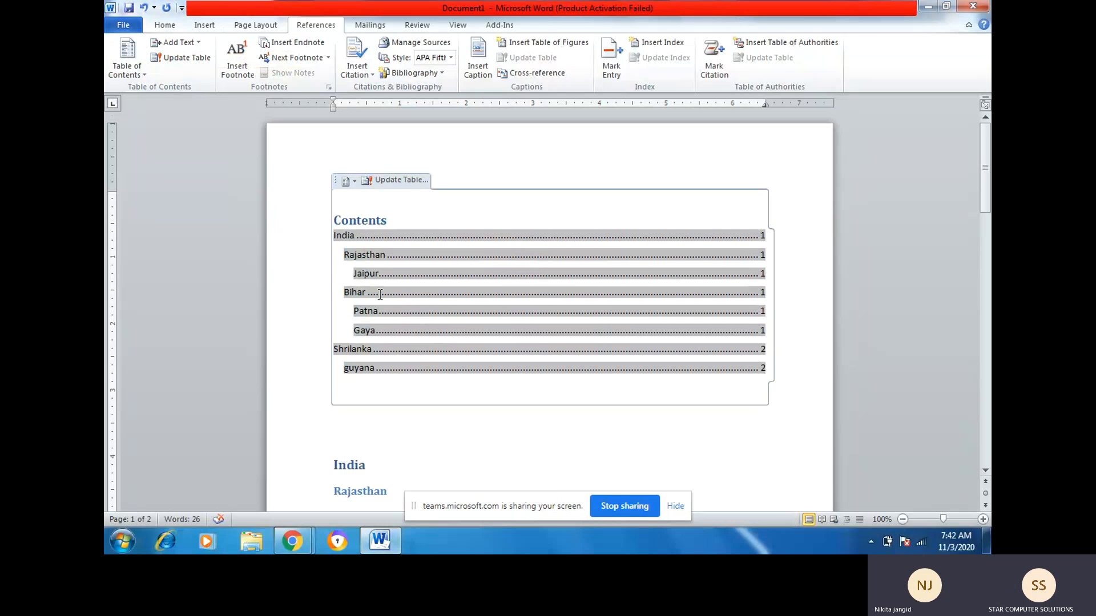
Set the Kota line under Jaipur back to Level 3 for the table of contents
{"action": "scroll", "coordinate": [261, 235], "scroll_direction": "down", "scroll_amount": 5}
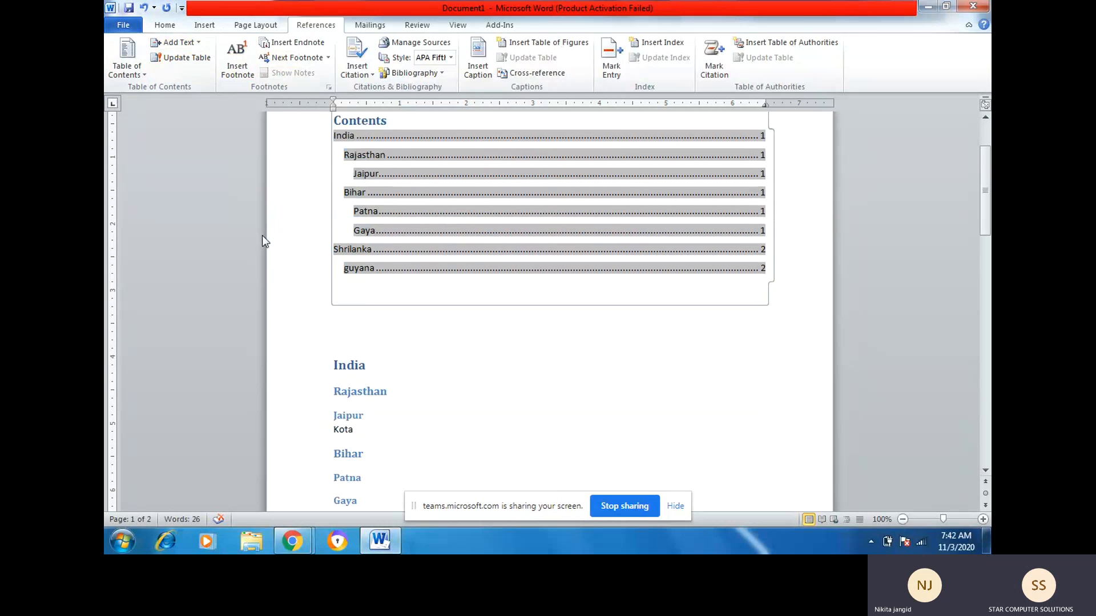
{"action": "left_click", "coordinate": [353, 364]}
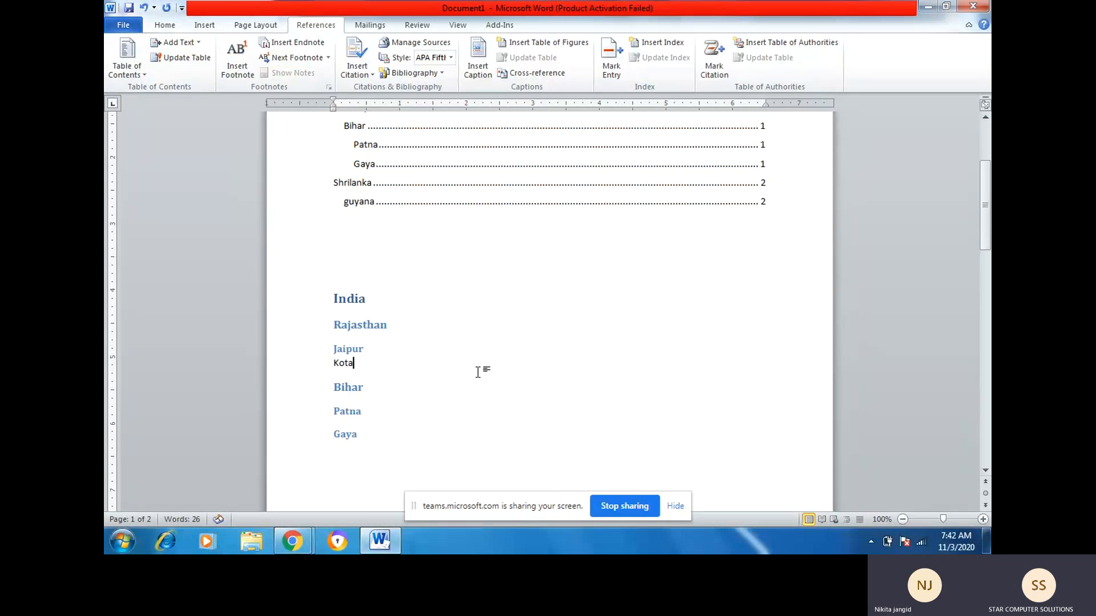
{"action": "left_click", "coordinate": [200, 46]}
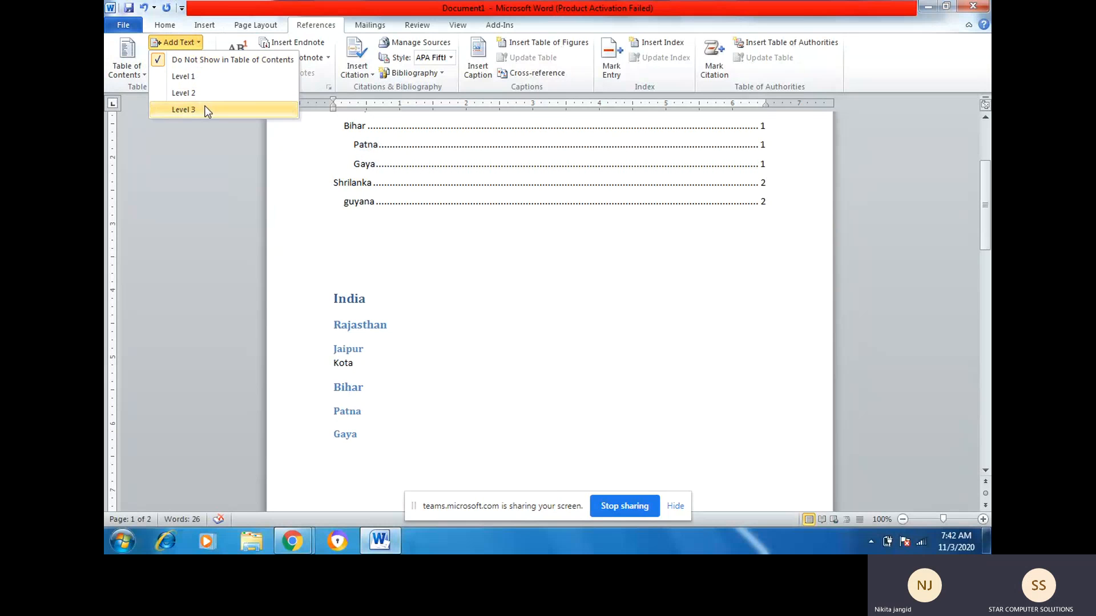
{"action": "left_click", "coordinate": [188, 109]}
Update the entire table of contents so it includes the Level 3 Kota heading
{"action": "scroll", "coordinate": [302, 197], "scroll_direction": "up", "scroll_amount": 5}
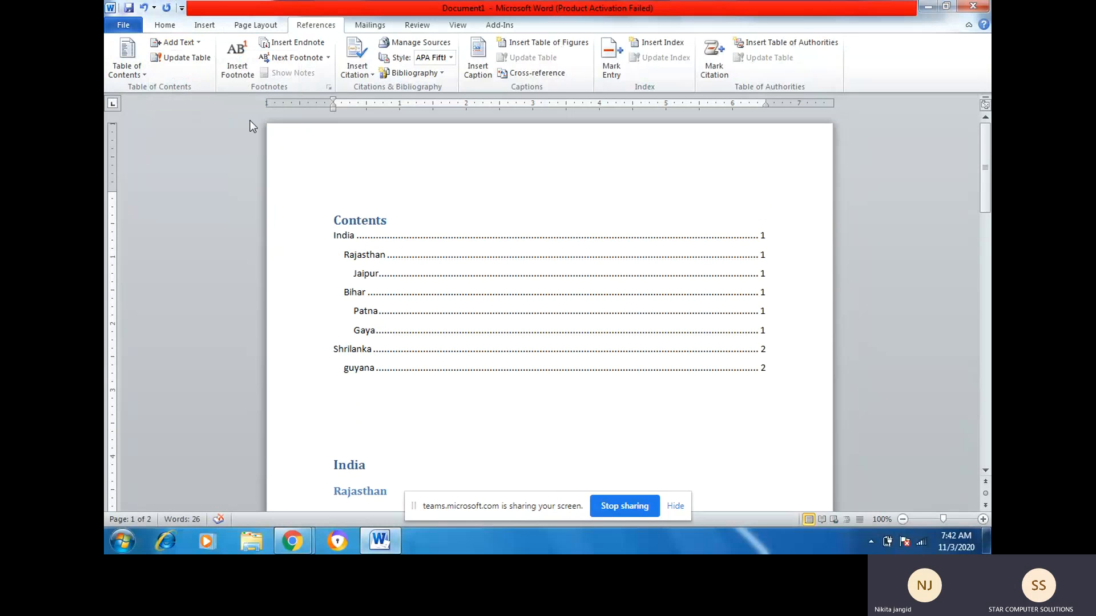
{"action": "left_click", "coordinate": [188, 57]}
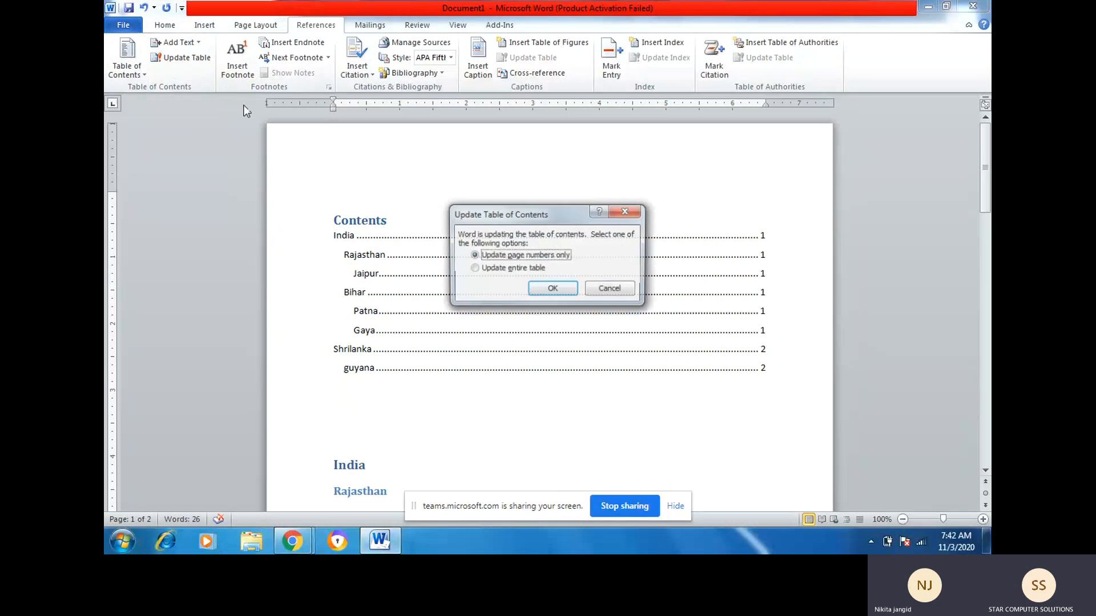
{"action": "left_click", "coordinate": [511, 271]}
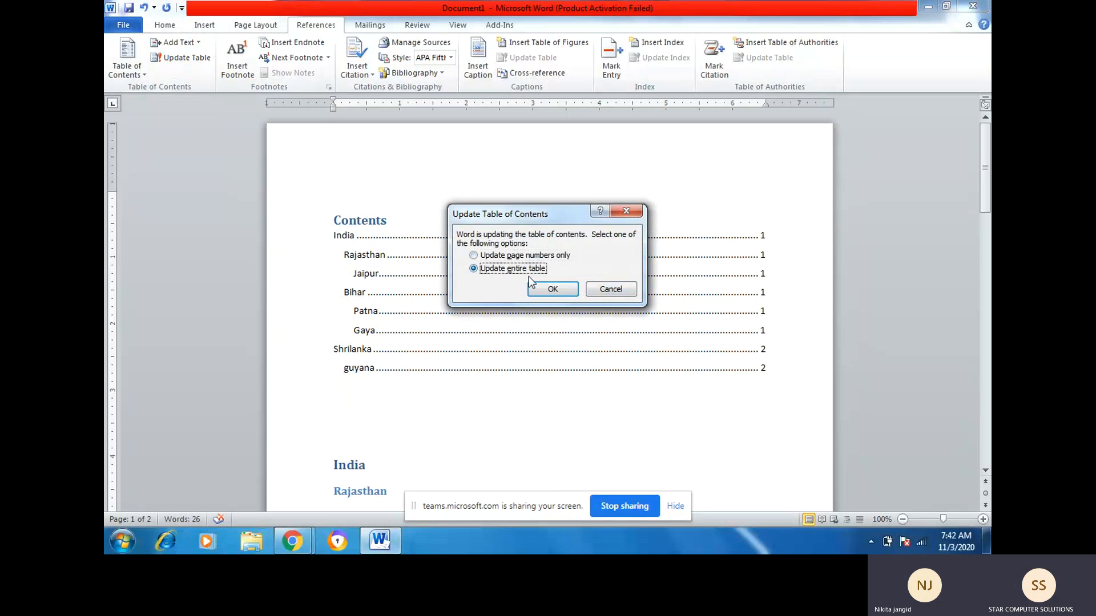
{"action": "left_click", "coordinate": [545, 288]}
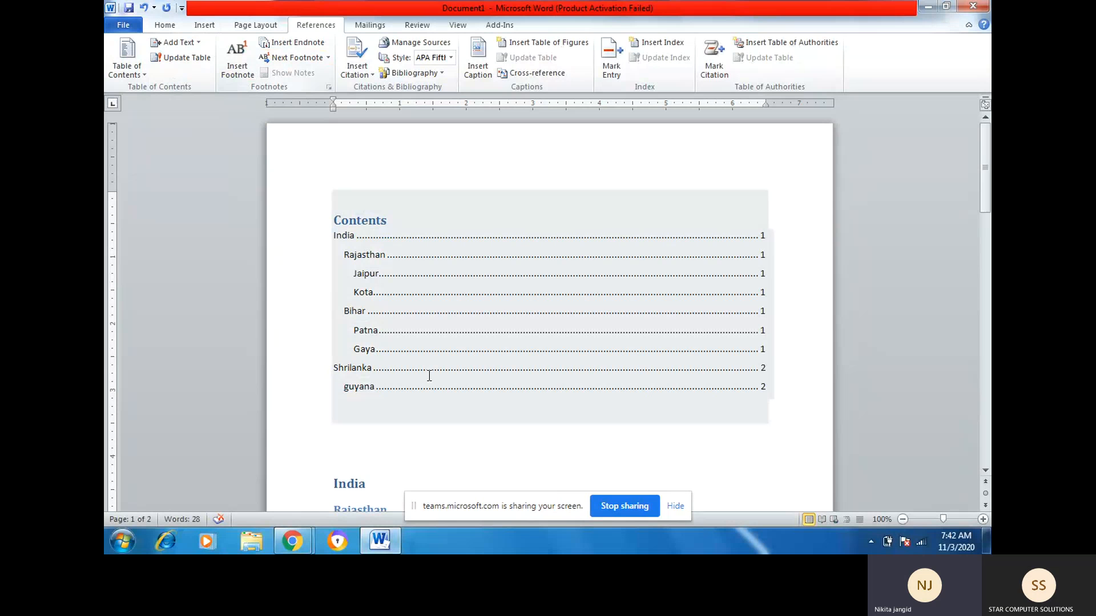
Insert a footnote after the India heading with the text "Mera Desh"
{"action": "scroll", "coordinate": [411, 440], "scroll_direction": "down", "scroll_amount": 2}
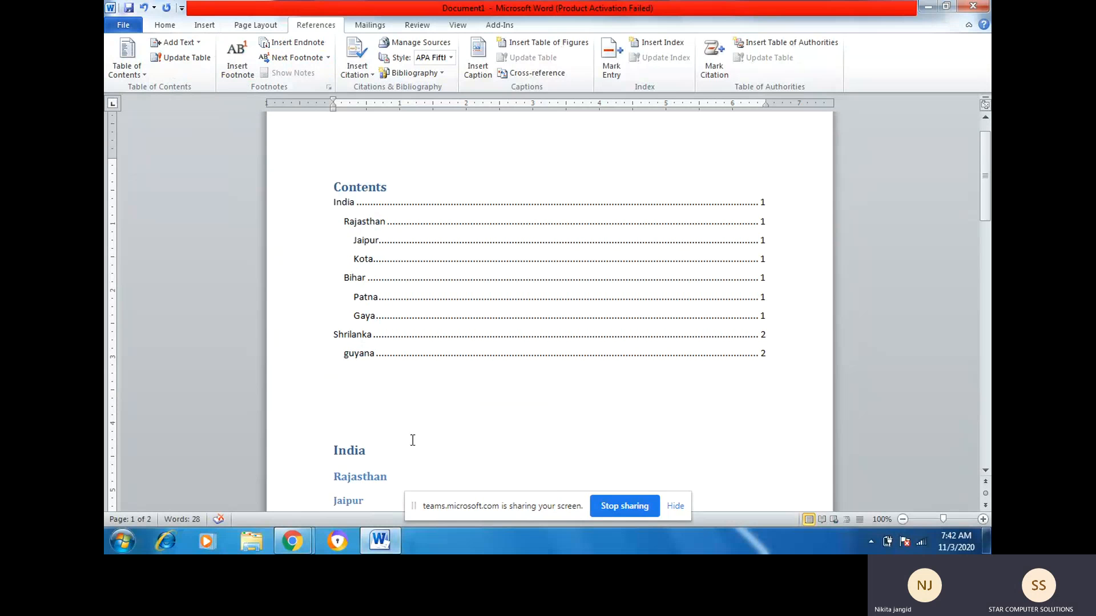
{"action": "left_click", "coordinate": [369, 417]}
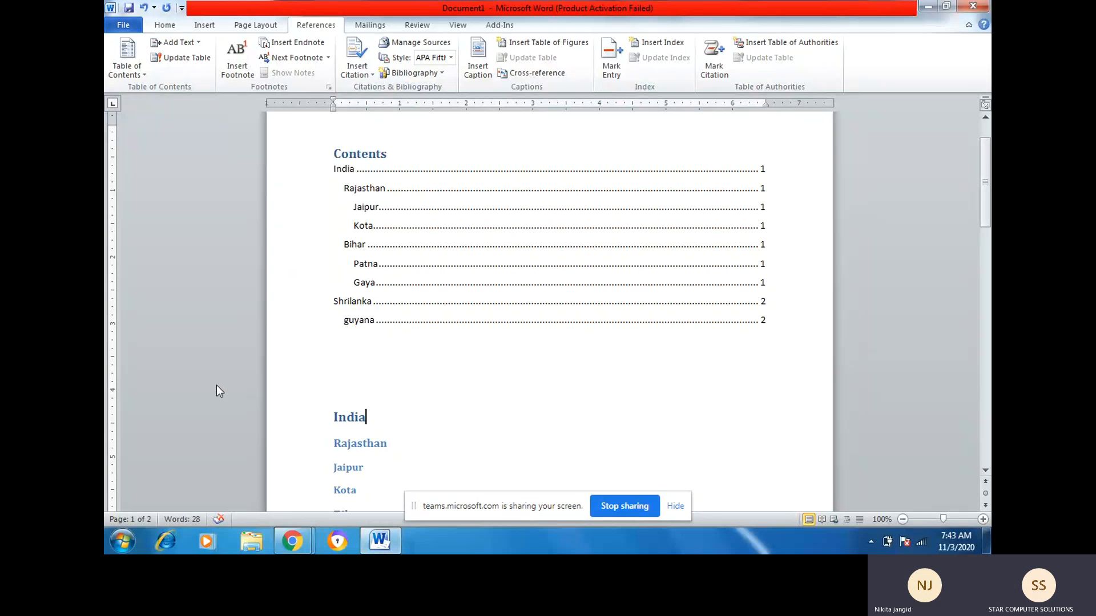
{"action": "left_click", "coordinate": [236, 70]}
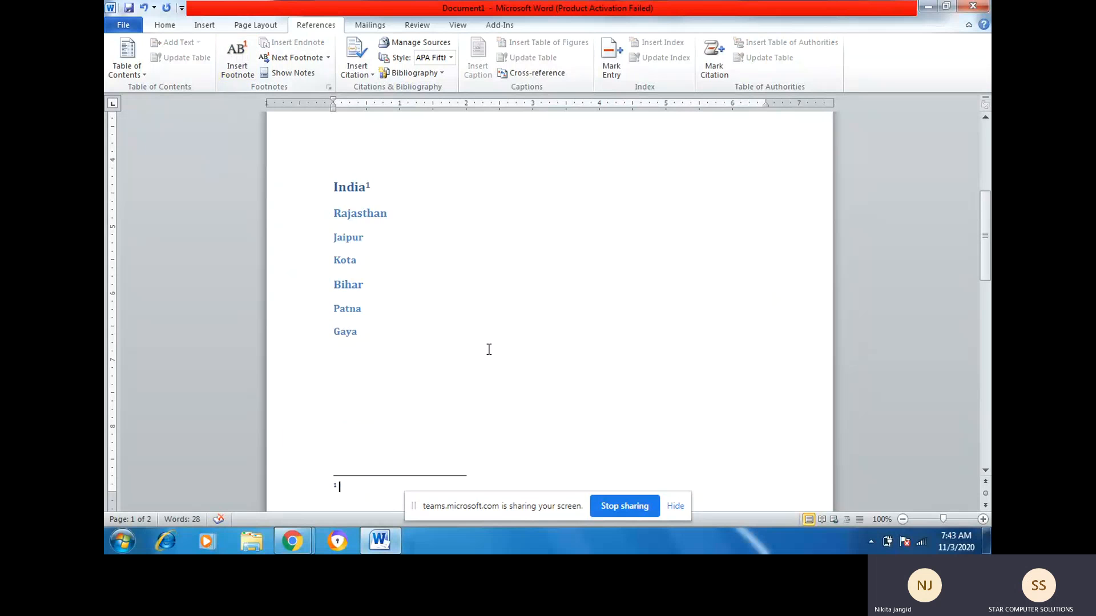
{"action": "scroll", "coordinate": [489, 350], "scroll_direction": "up", "scroll_amount": 1}
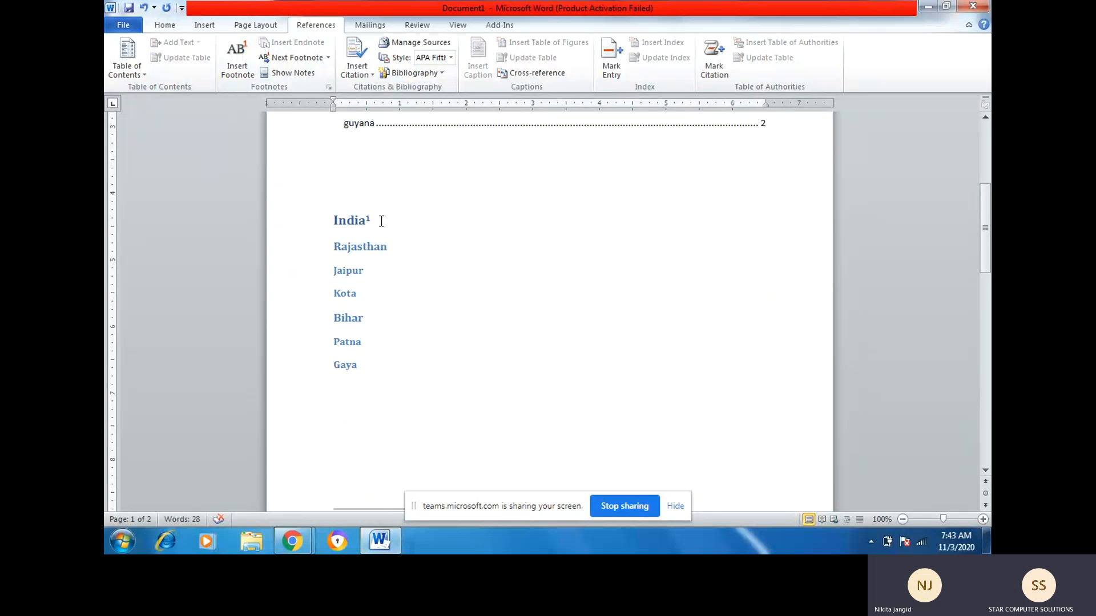
{"action": "scroll", "coordinate": [388, 251], "scroll_direction": "down", "scroll_amount": 3}
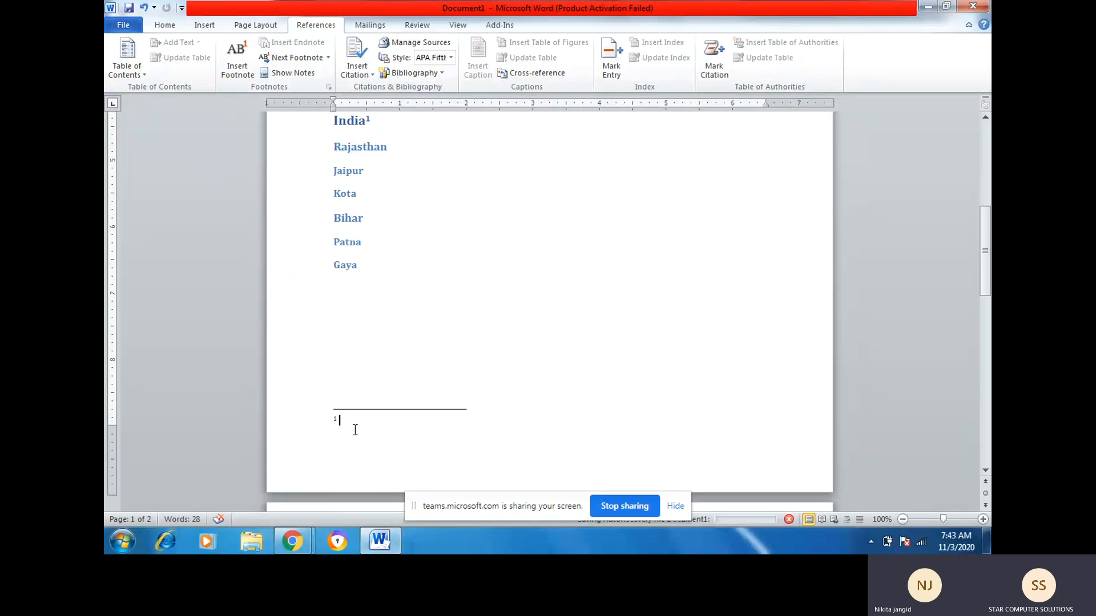
{"action": "type", "text": "Mera"}
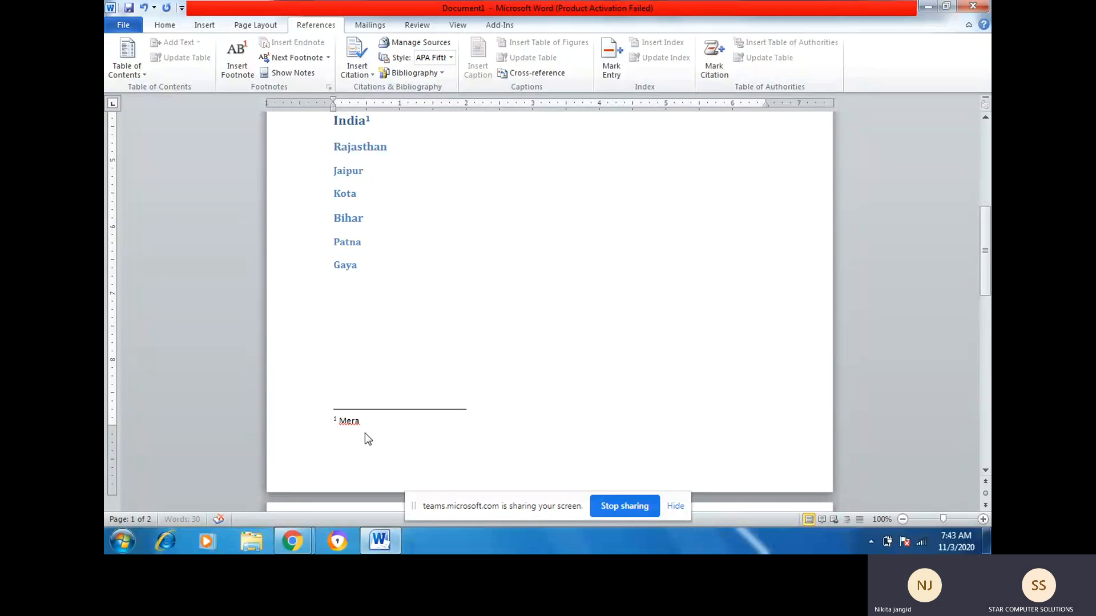
{"action": "type", "text": " Desh"}
Insert an endnote after the Rajasthan heading with the text "Mera Pradesh"
{"action": "left_click", "coordinate": [386, 147]}
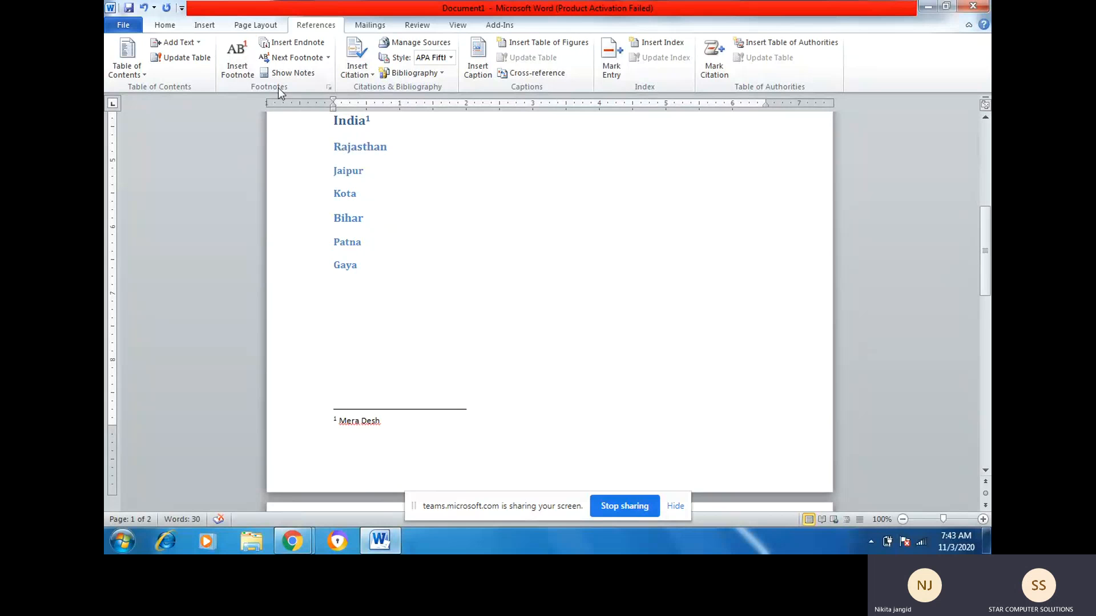
{"action": "left_click", "coordinate": [286, 48]}
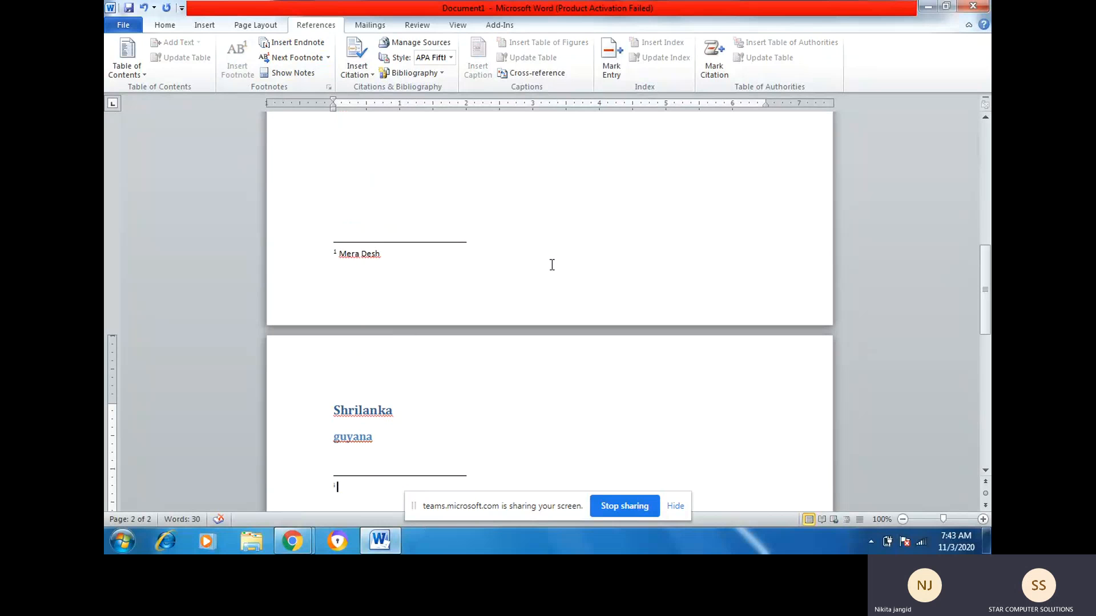
{"action": "type", "text": "Mera Pradesh"}
Insert a footnote after the Jaipur heading, and check the endnote at the end of the document
{"action": "scroll", "coordinate": [424, 342], "scroll_direction": "up", "scroll_amount": 6}
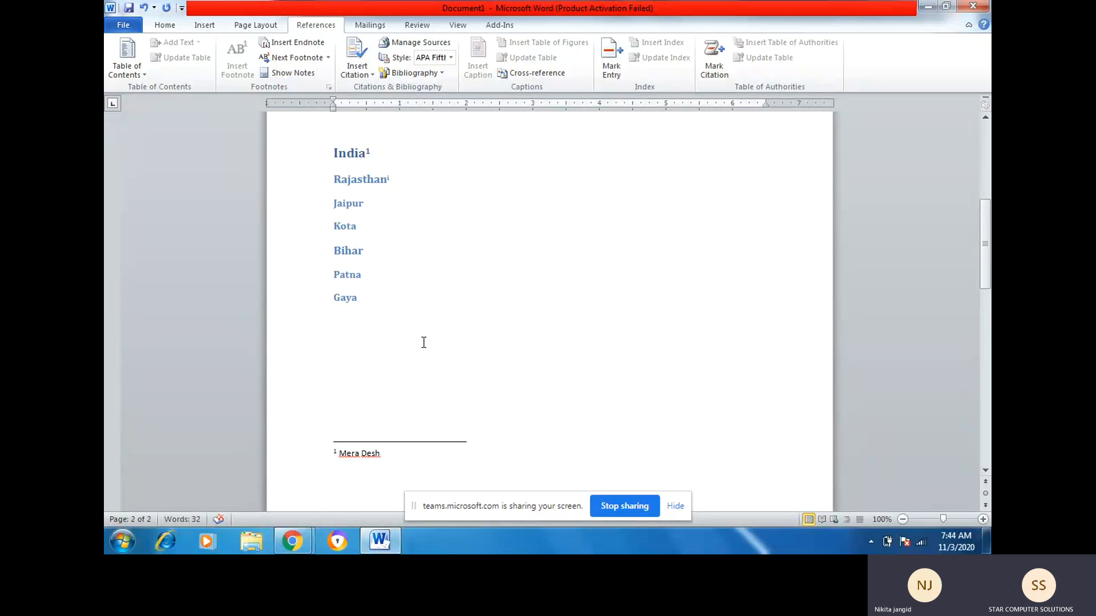
{"action": "scroll", "coordinate": [423, 342], "scroll_direction": "up", "scroll_amount": 2}
{"action": "left_click", "coordinate": [387, 269]}
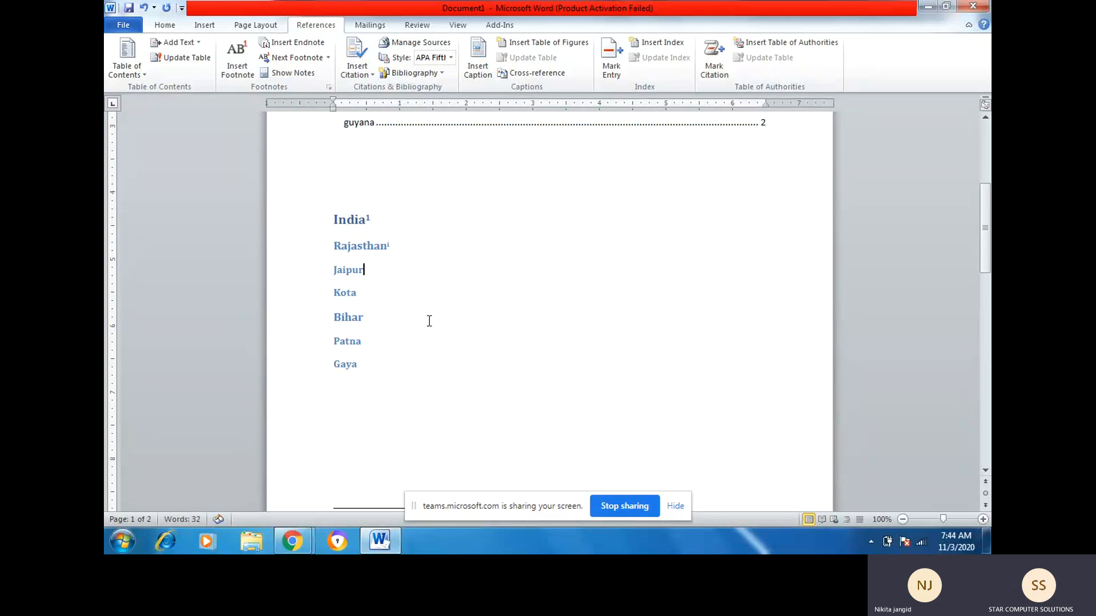
{"action": "left_click", "coordinate": [238, 67]}
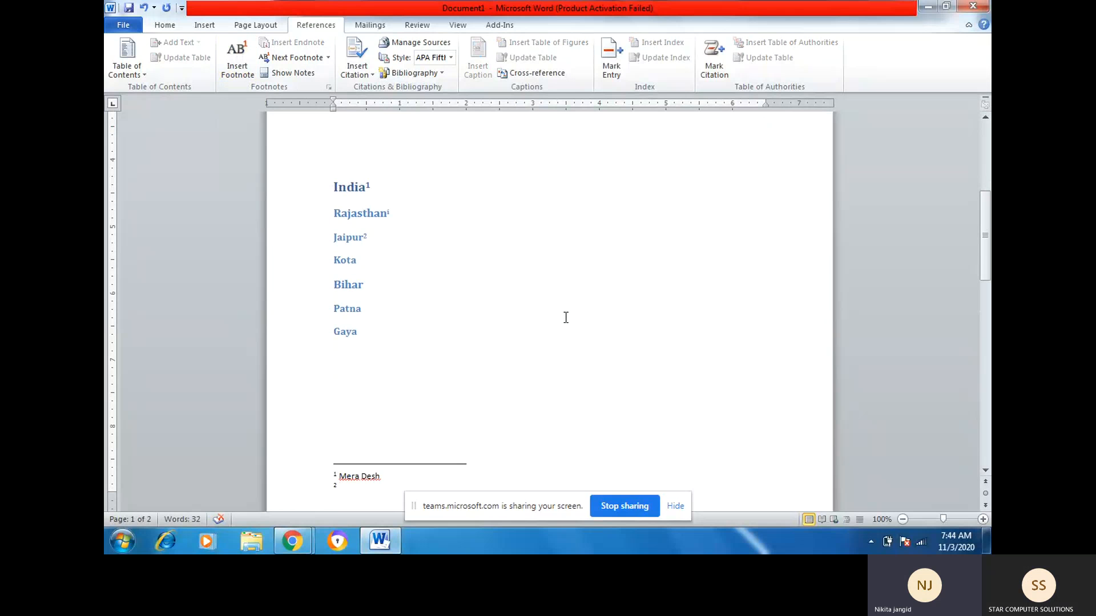
{"action": "scroll", "coordinate": [566, 318], "scroll_direction": "down", "scroll_amount": 12}
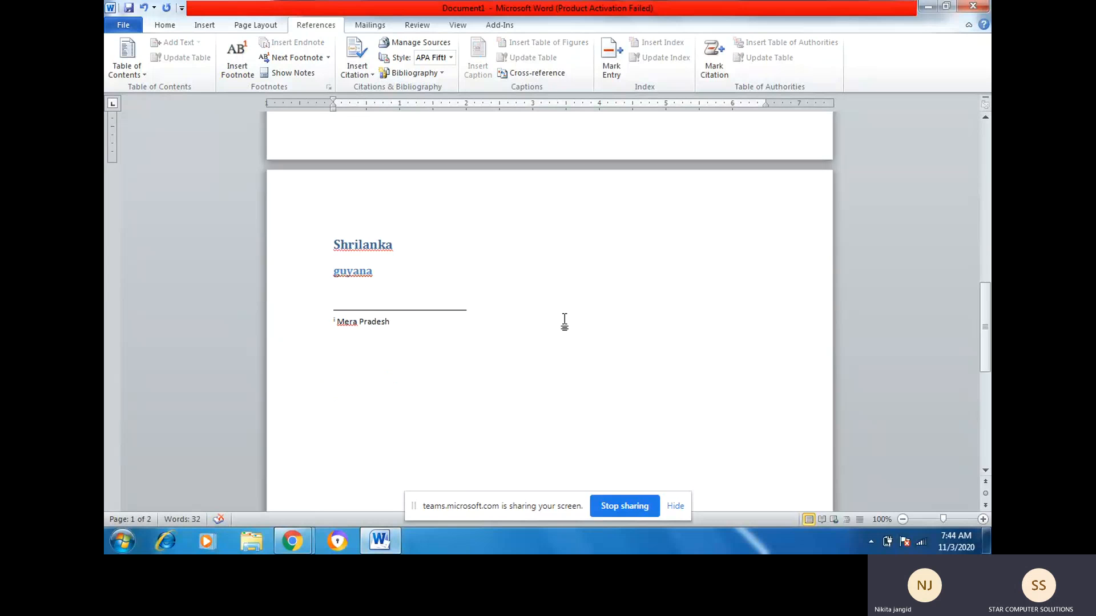
{"action": "scroll", "coordinate": [564, 321], "scroll_direction": "down", "scroll_amount": 3}
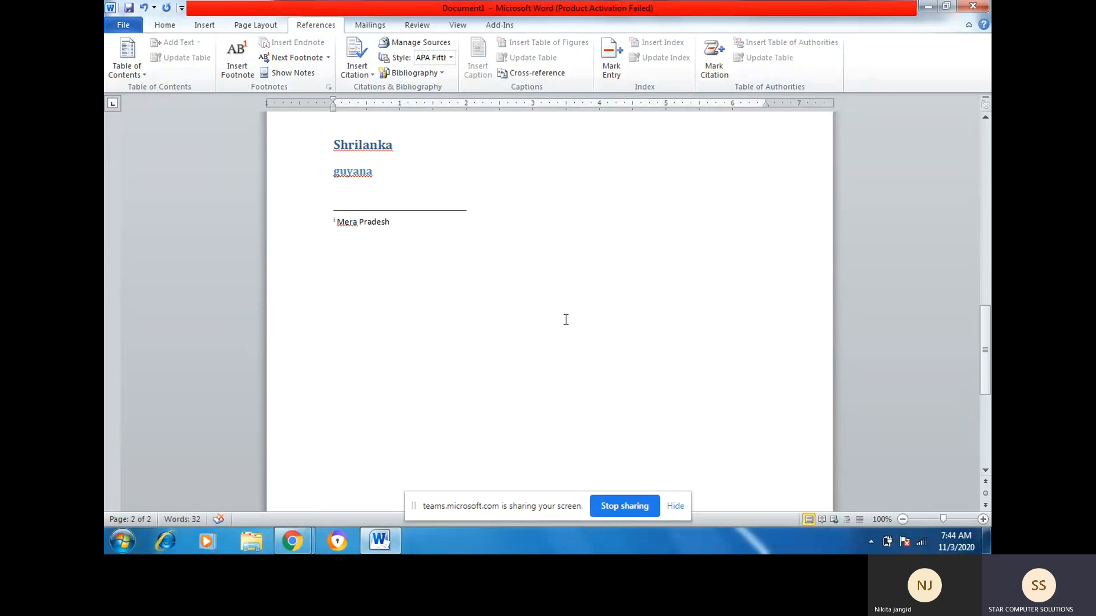
{"action": "scroll", "coordinate": [566, 320], "scroll_direction": "down", "scroll_amount": 3}
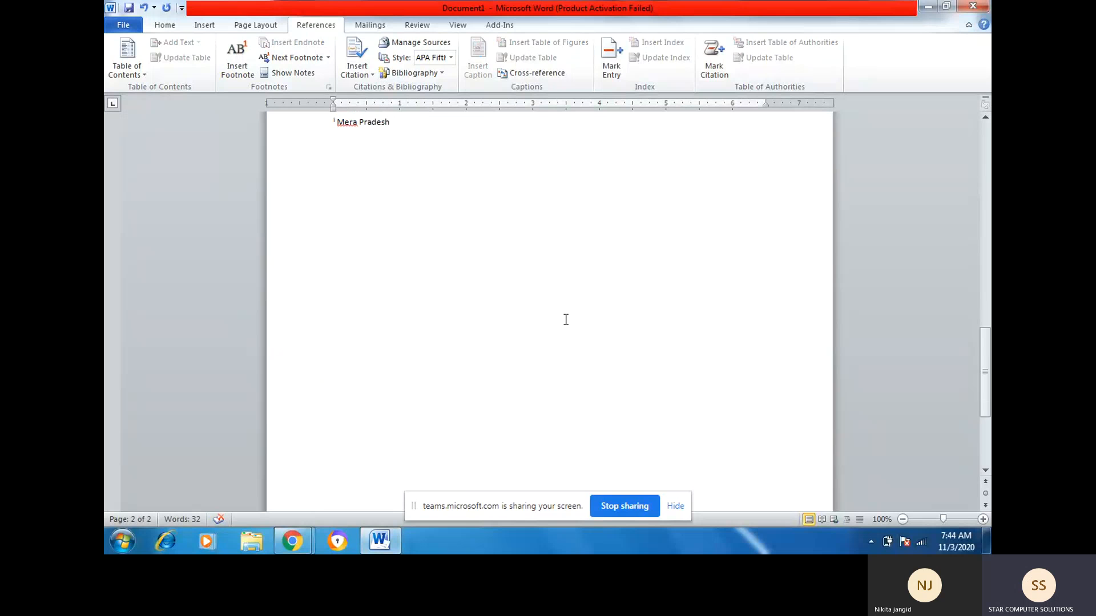
Insert a footnote after the Shrilanka heading on the second page
{"action": "scroll", "coordinate": [565, 320], "scroll_direction": "down", "scroll_amount": 3}
{"action": "scroll", "coordinate": [564, 322], "scroll_direction": "up", "scroll_amount": 5}
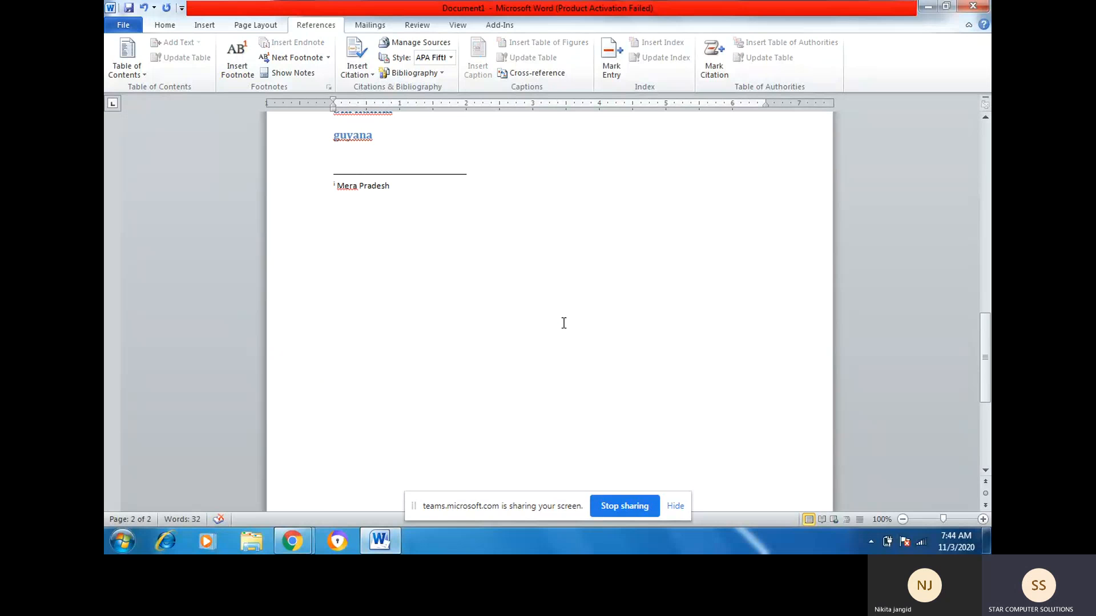
{"action": "scroll", "coordinate": [564, 323], "scroll_direction": "up", "scroll_amount": 6}
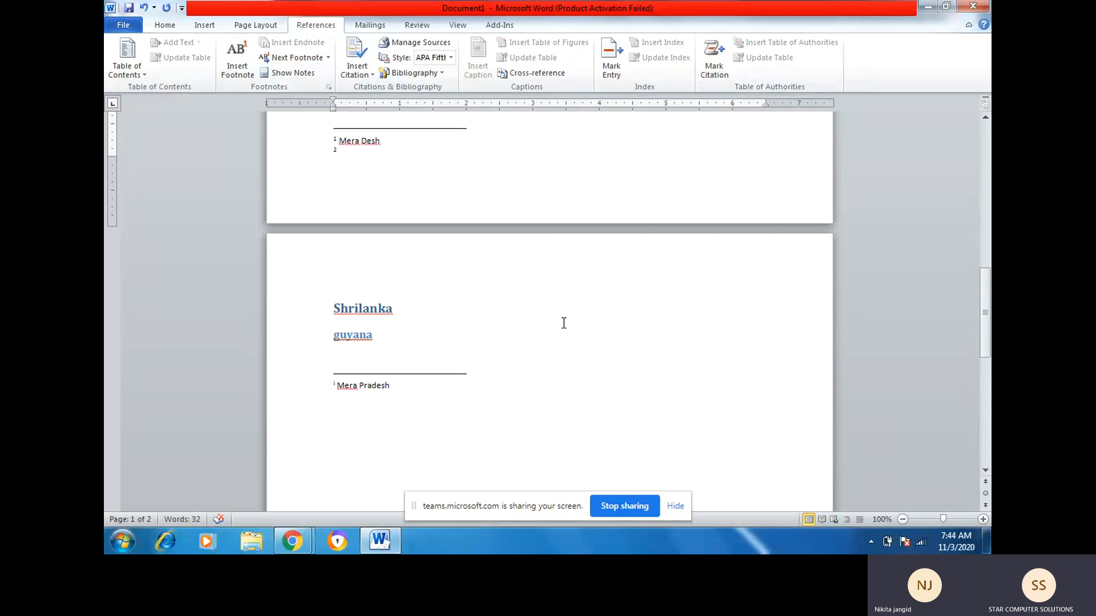
{"action": "scroll", "coordinate": [564, 323], "scroll_direction": "up", "scroll_amount": 9}
{"action": "scroll", "coordinate": [564, 323], "scroll_direction": "up", "scroll_amount": 3}
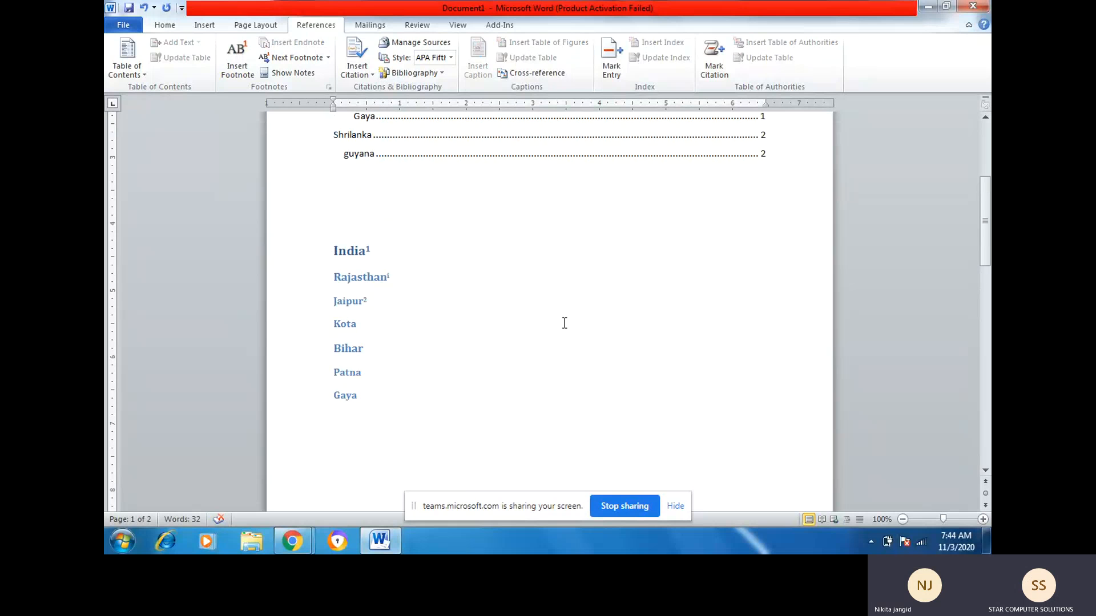
{"action": "scroll", "coordinate": [564, 323], "scroll_direction": "down", "scroll_amount": 18}
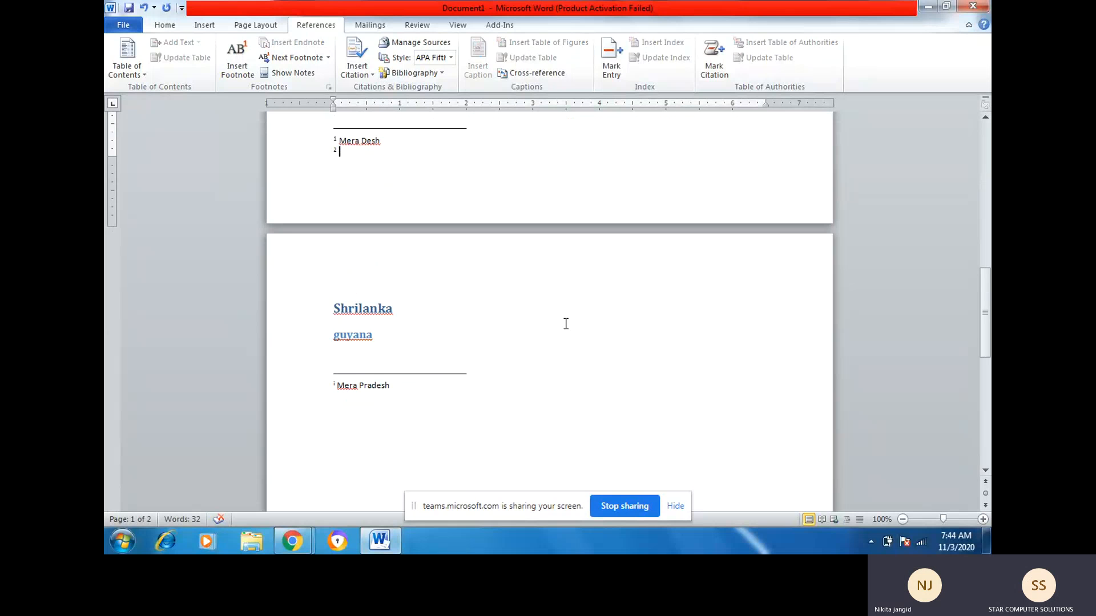
{"action": "left_click", "coordinate": [418, 312]}
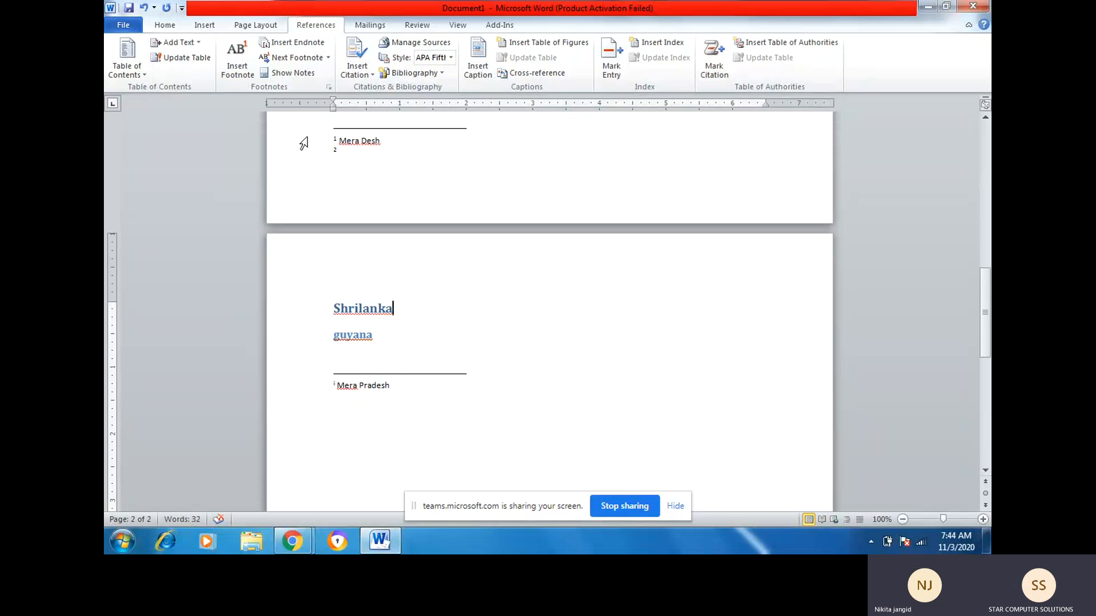
{"action": "left_click", "coordinate": [237, 54]}
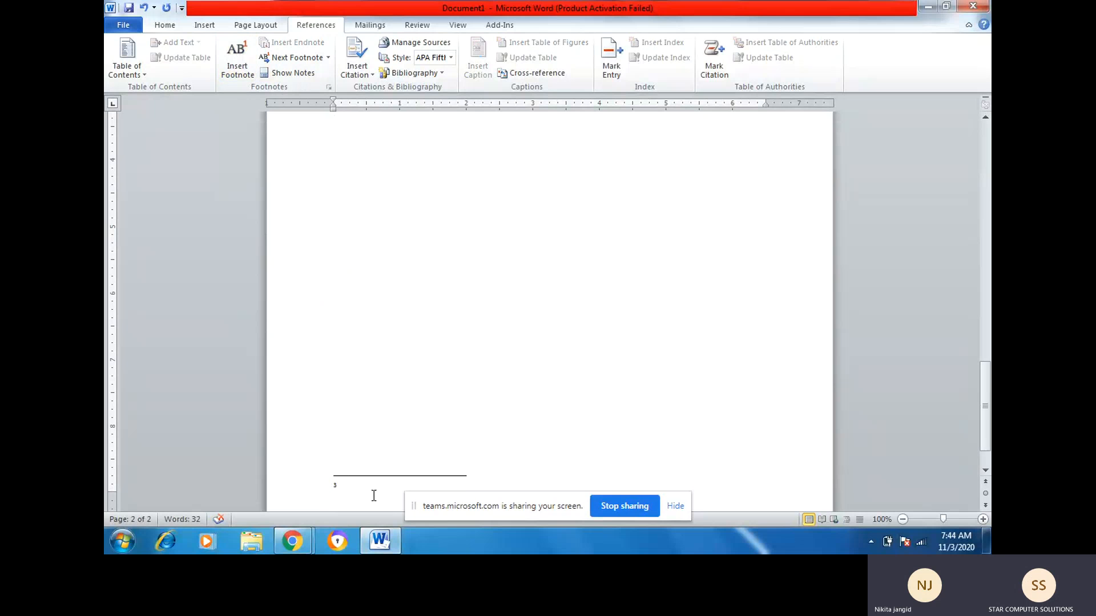
{"action": "type", "text": "Mera Pradesh"}
{"action": "scroll", "coordinate": [557, 314], "scroll_direction": "up", "scroll_amount": 15}
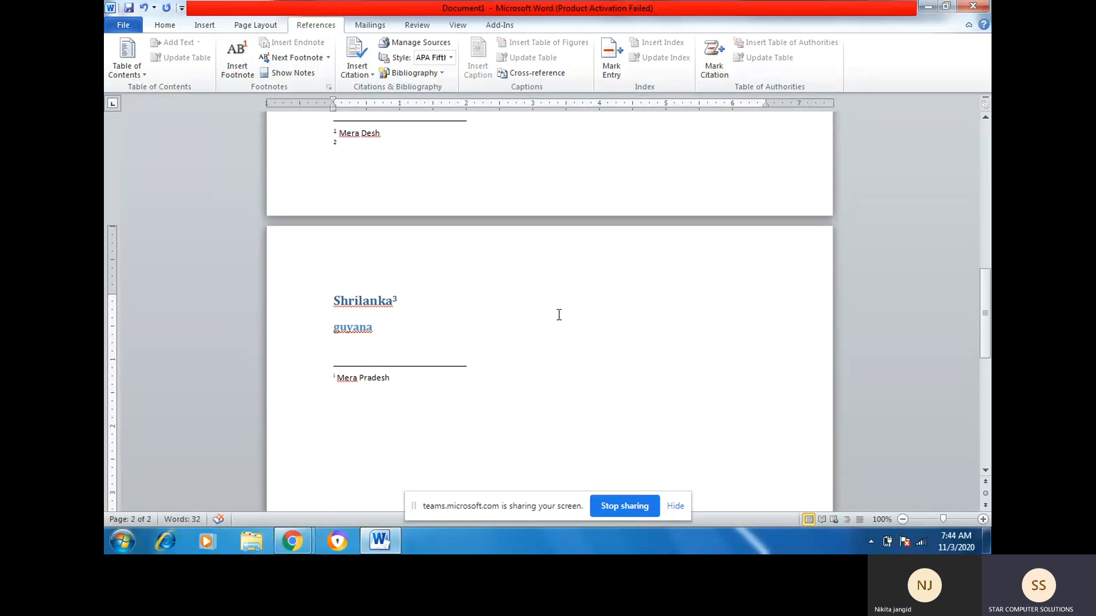
Compare where the footnotes and the endnote are placed on the two pages
{"action": "scroll", "coordinate": [559, 314], "scroll_direction": "down", "scroll_amount": 12}
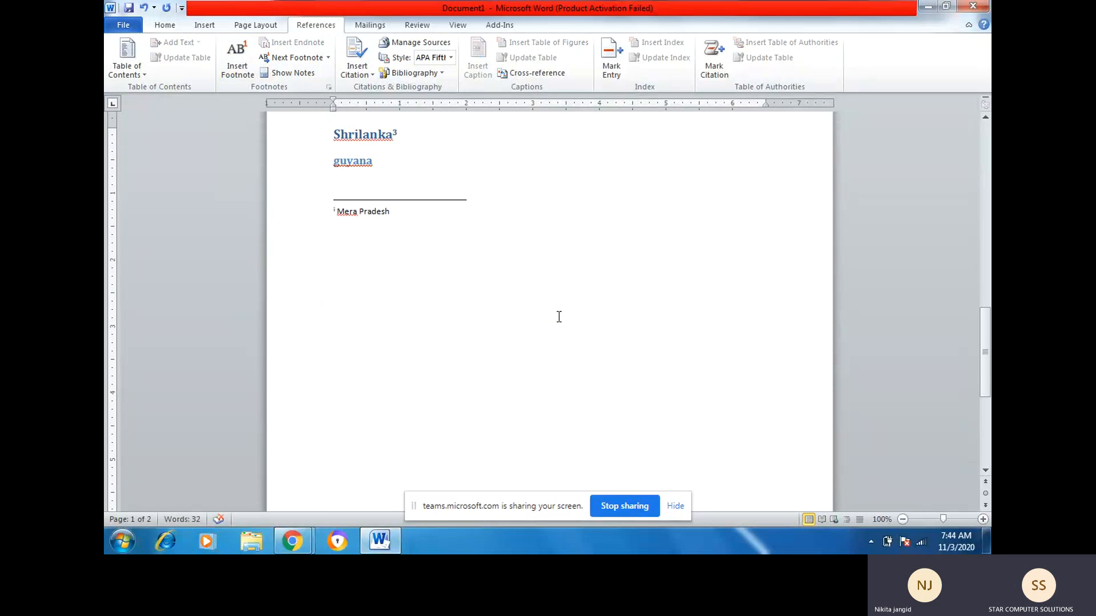
{"action": "scroll", "coordinate": [558, 316], "scroll_direction": "down", "scroll_amount": 5}
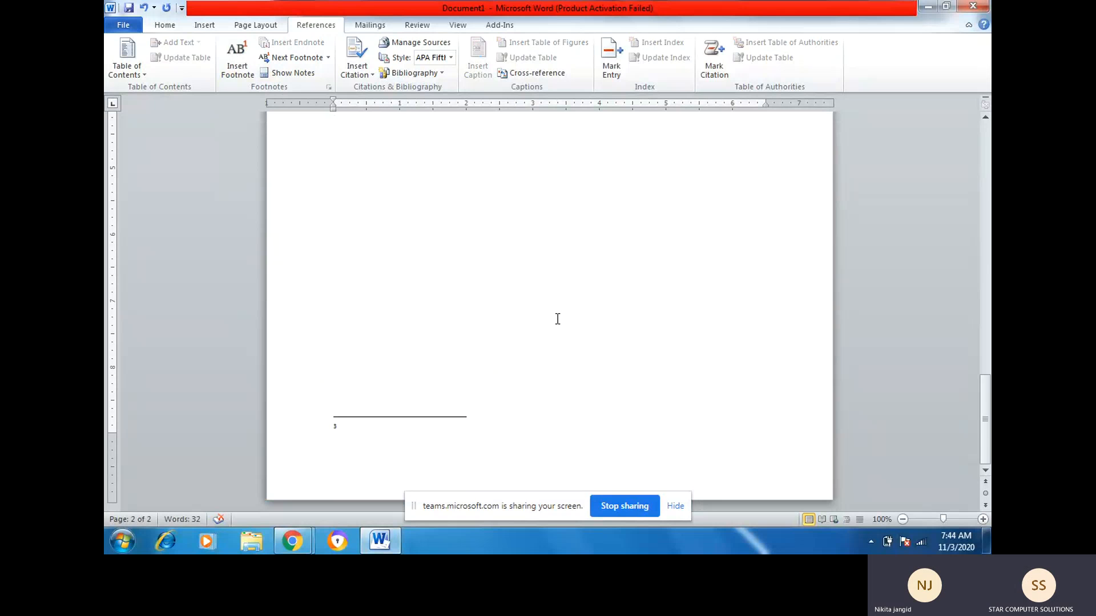
{"action": "scroll", "coordinate": [558, 319], "scroll_direction": "up", "scroll_amount": 10}
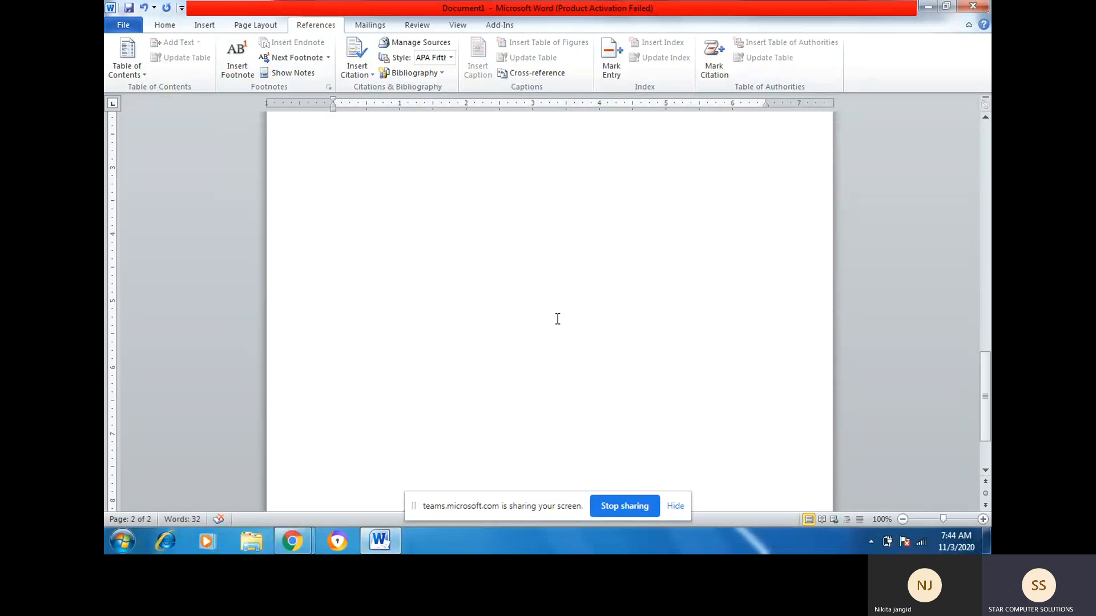
{"action": "scroll", "coordinate": [557, 318], "scroll_direction": "up", "scroll_amount": 5}
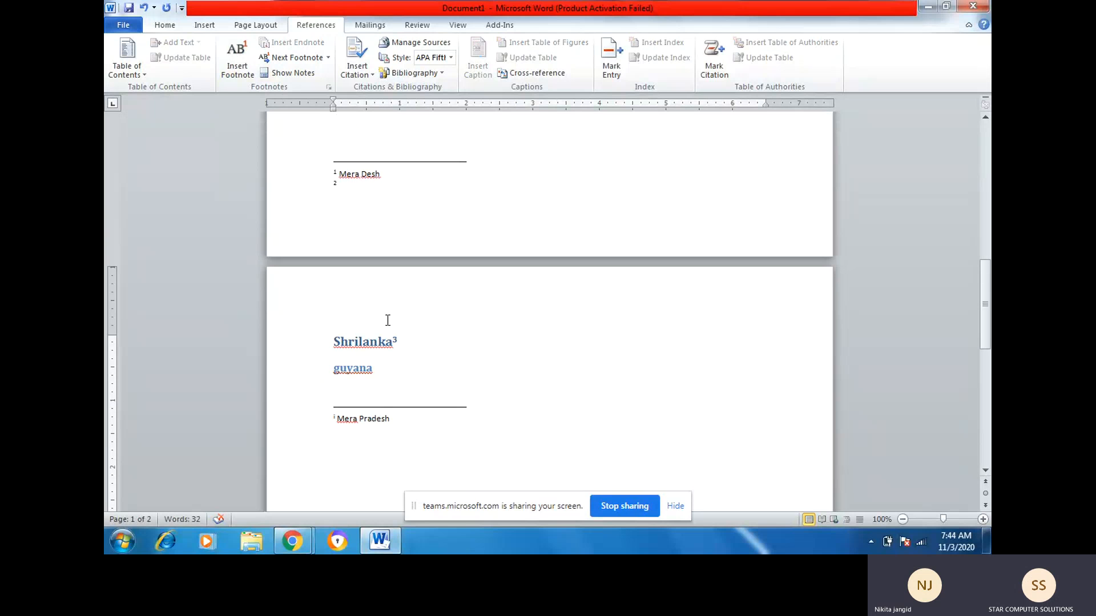
{"action": "scroll", "coordinate": [392, 362], "scroll_direction": "down", "scroll_amount": 15}
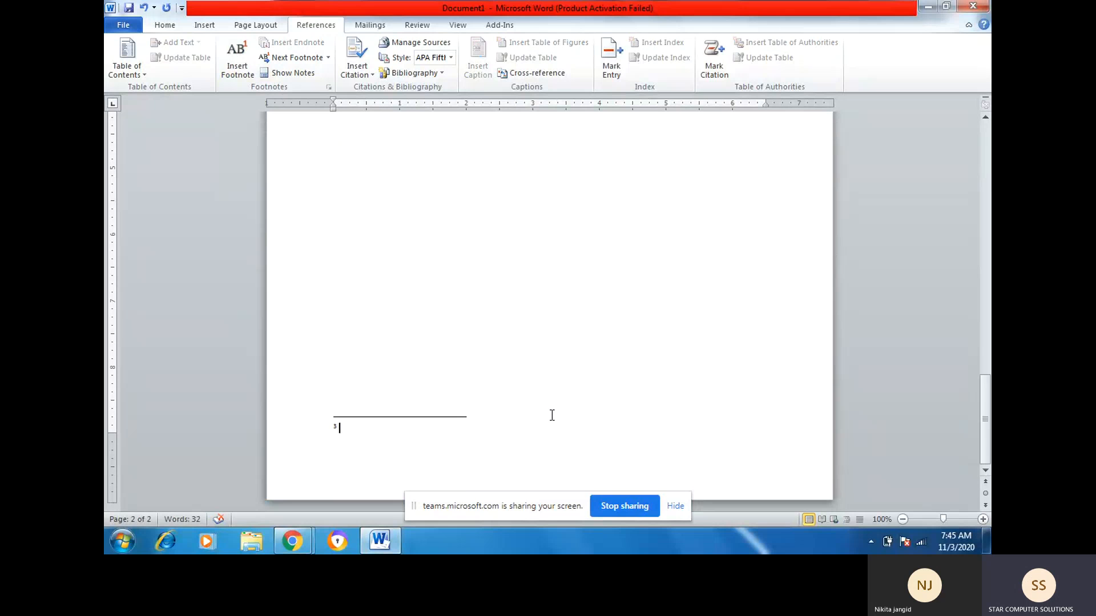
{"action": "scroll", "coordinate": [552, 416], "scroll_direction": "up", "scroll_amount": 10}
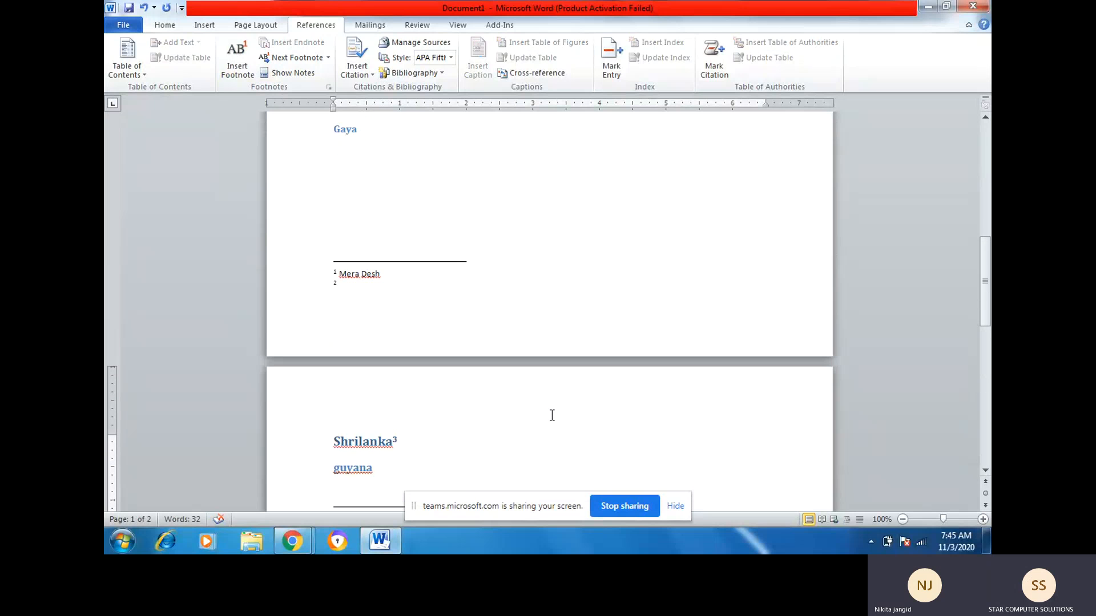
{"action": "scroll", "coordinate": [552, 415], "scroll_direction": "up", "scroll_amount": 3}
{"action": "scroll", "coordinate": [552, 415], "scroll_direction": "down", "scroll_amount": 3}
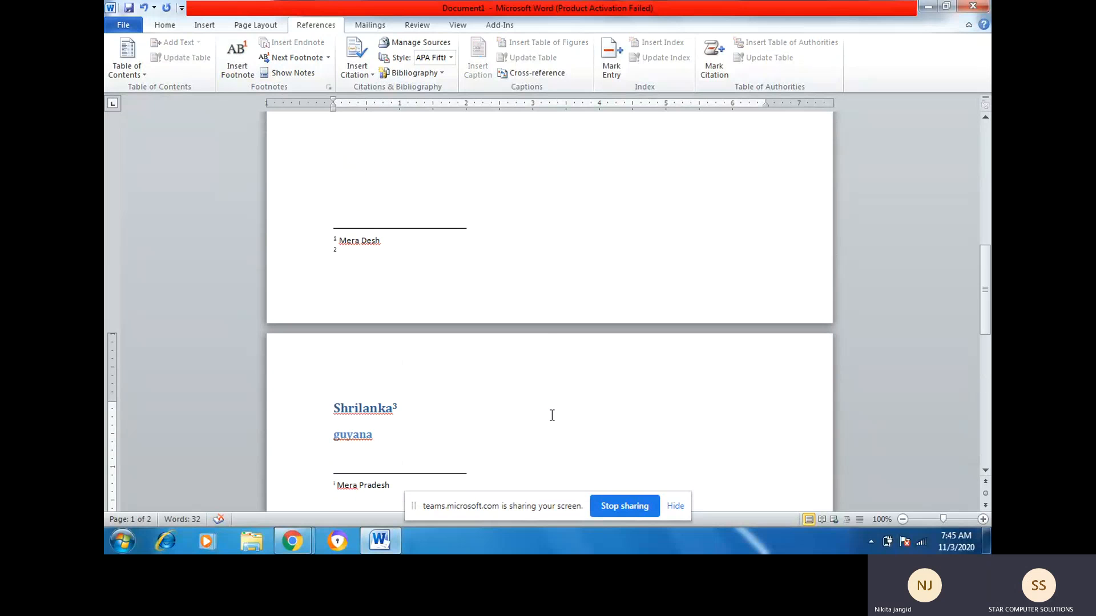
{"action": "scroll", "coordinate": [514, 440], "scroll_direction": "up", "scroll_amount": 1}
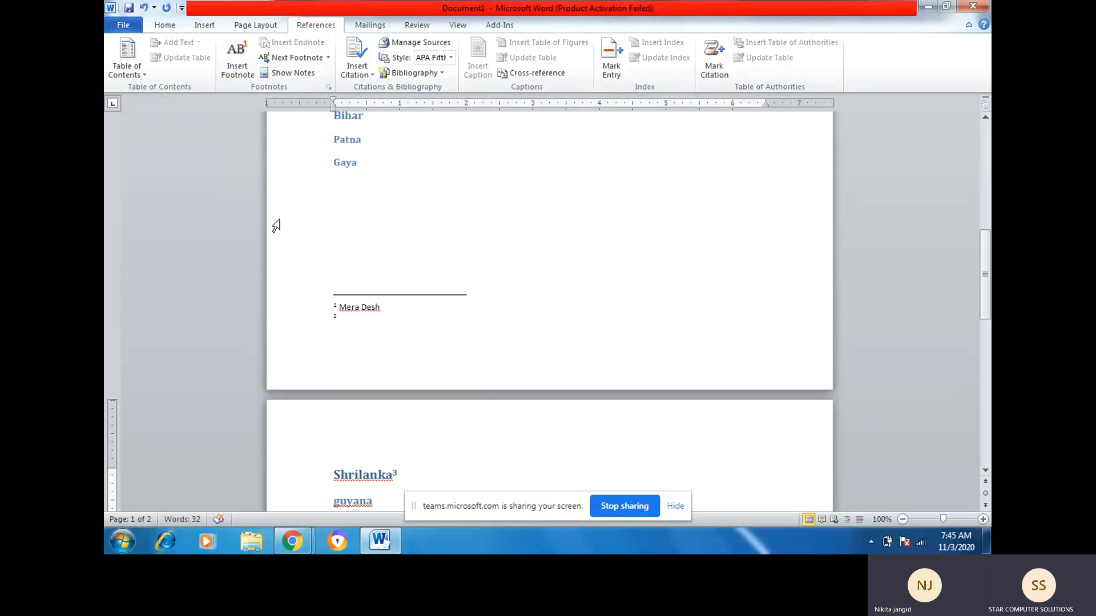
Fill in the empty footnote for the Jaipur heading with the text "Mera Shahar"
{"action": "left_click", "coordinate": [340, 316]}
{"action": "scroll", "coordinate": [405, 344], "scroll_direction": "up", "scroll_amount": 3}
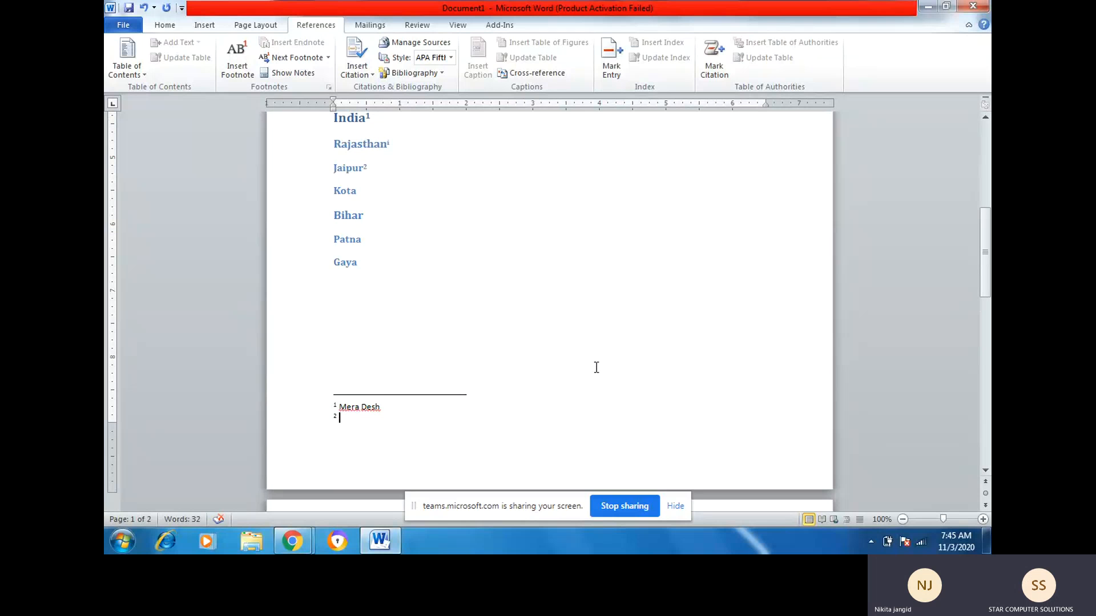
{"action": "type", "text": "Mera Shahar"}
{"action": "scroll", "coordinate": [597, 372], "scroll_direction": "up", "scroll_amount": 2}
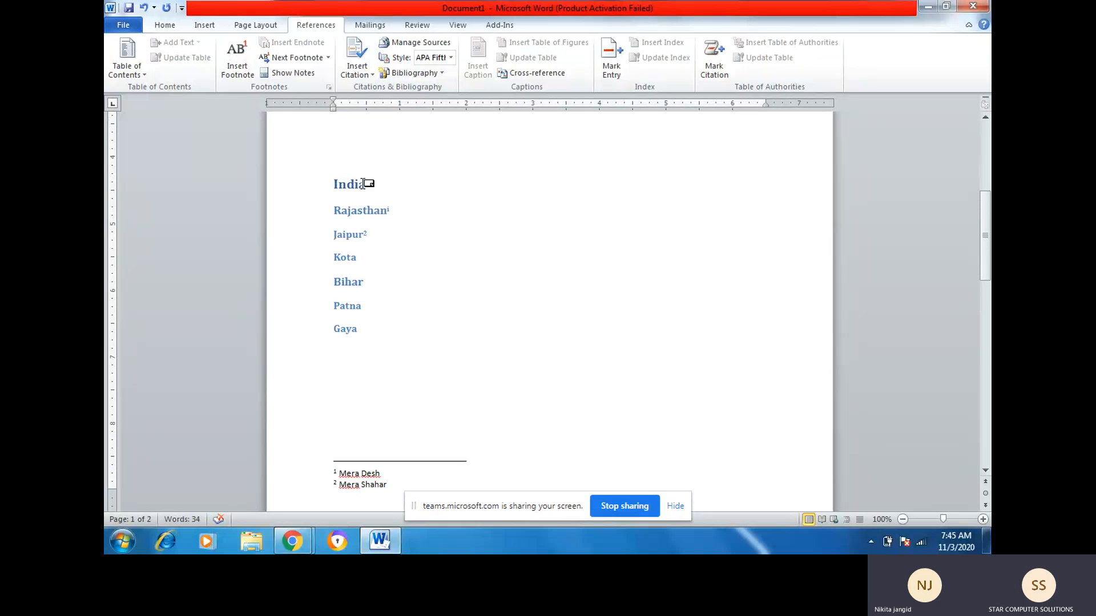
Insert an endnote after the guyana heading with the text "fgdfgf"
{"action": "scroll", "coordinate": [365, 241], "scroll_direction": "down", "scroll_amount": 2}
{"action": "scroll", "coordinate": [365, 240], "scroll_direction": "down", "scroll_amount": 6}
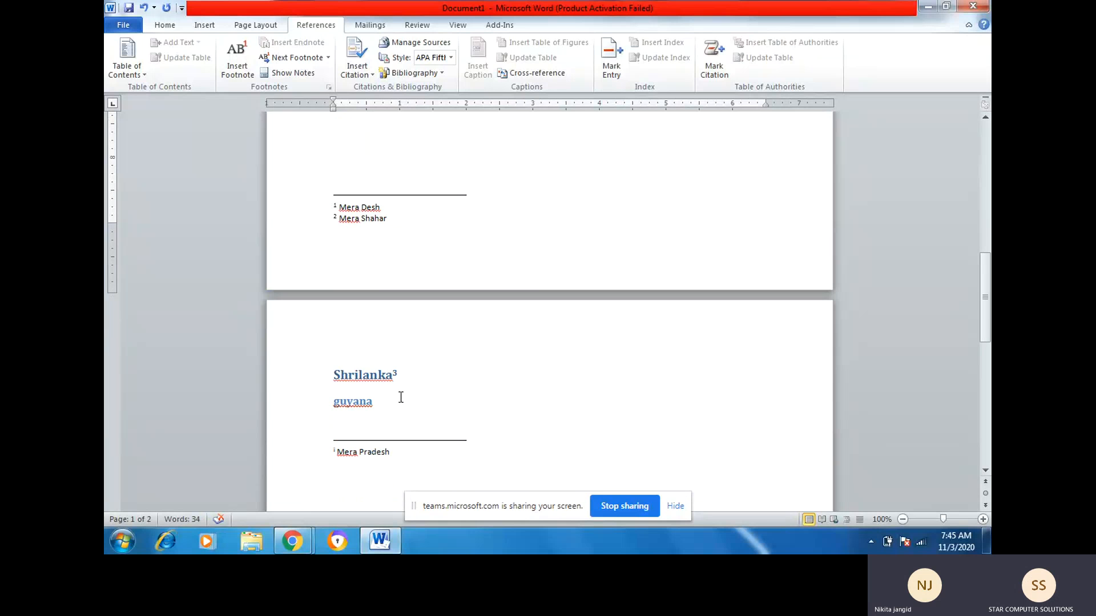
{"action": "left_click", "coordinate": [380, 406]}
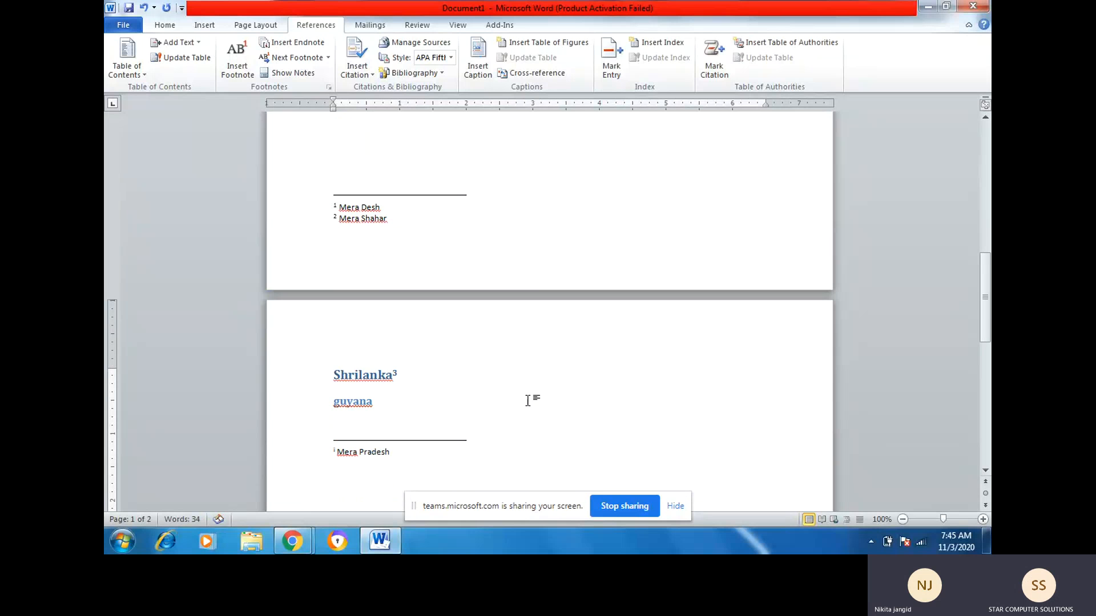
{"action": "left_click", "coordinate": [303, 44]}
{"action": "scroll", "coordinate": [446, 243], "scroll_direction": "up", "scroll_amount": 7}
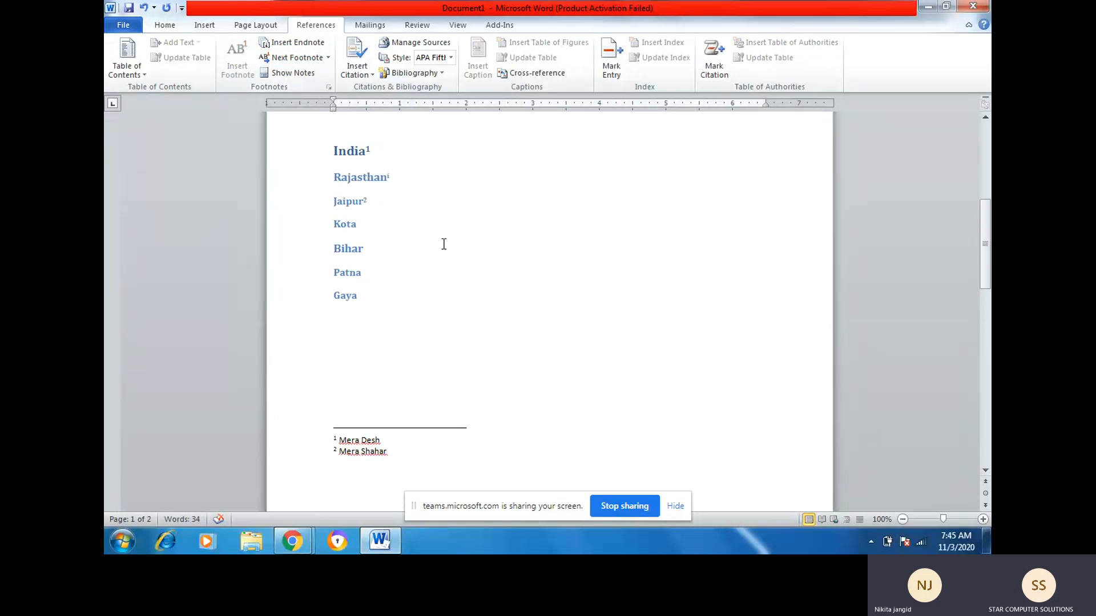
{"action": "scroll", "coordinate": [397, 179], "scroll_direction": "down", "scroll_amount": 3}
{"action": "scroll", "coordinate": [398, 179], "scroll_direction": "down", "scroll_amount": 6}
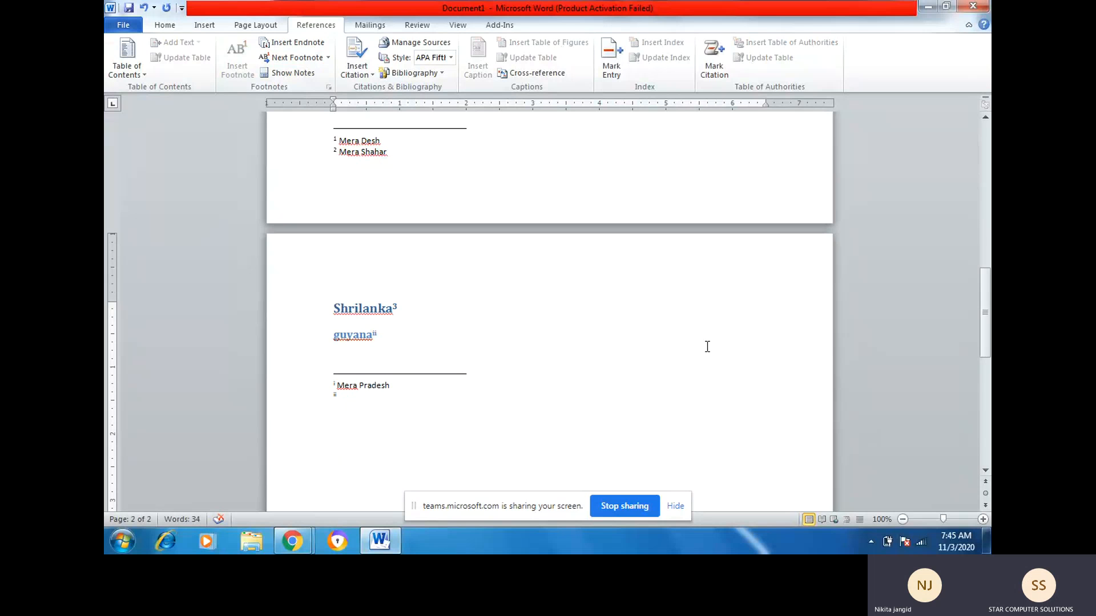
{"action": "type", "text": "fgdfgf"}
Fill in the empty footnote for the Shrilanka heading with the text "Padoshi Desh"
{"action": "scroll", "coordinate": [707, 348], "scroll_direction": "down", "scroll_amount": 10}
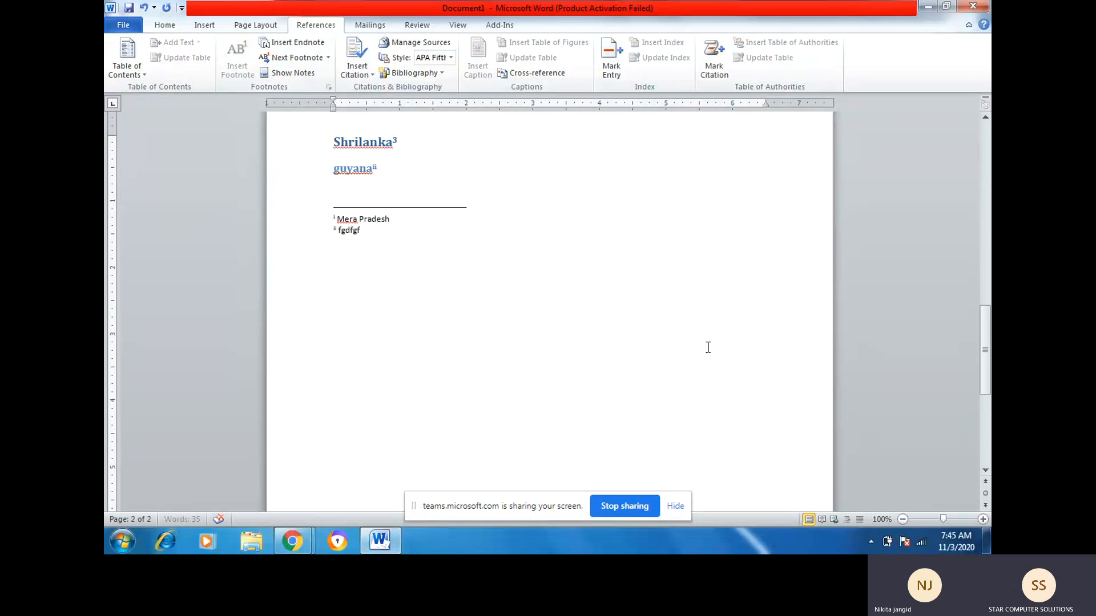
{"action": "scroll", "coordinate": [705, 360], "scroll_direction": "down", "scroll_amount": 4}
{"action": "left_click", "coordinate": [349, 428]}
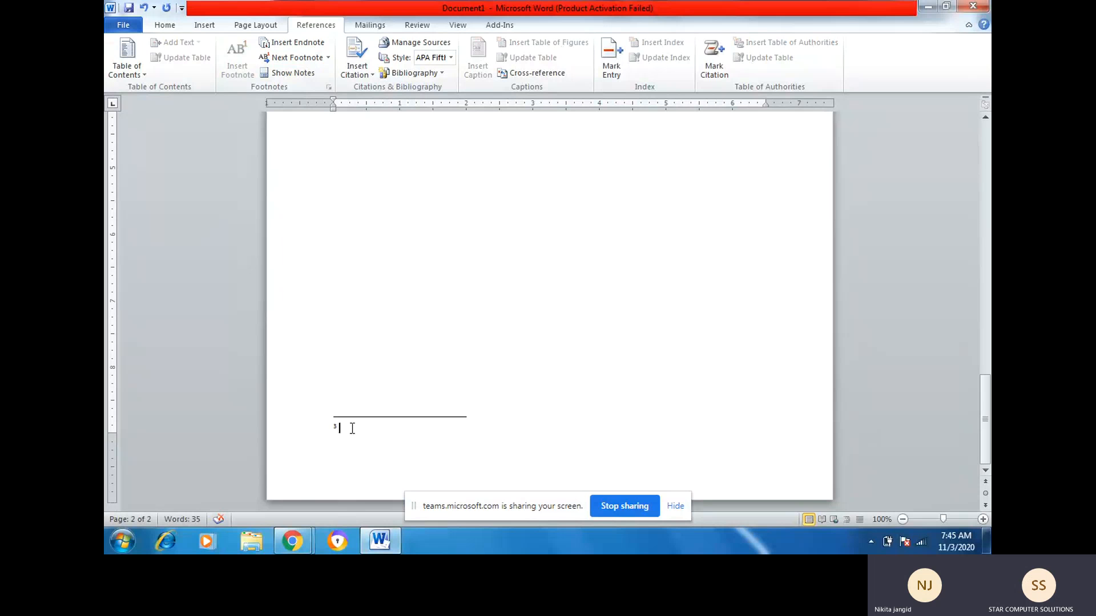
{"action": "type", "text": "Pa"}
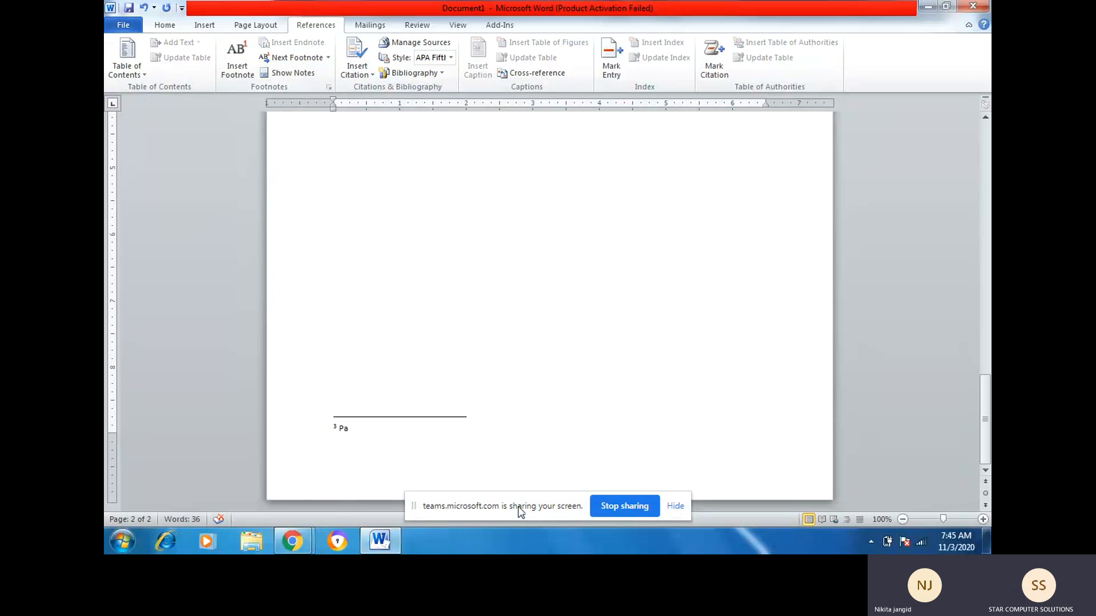
{"action": "type", "text": "doshi D"}
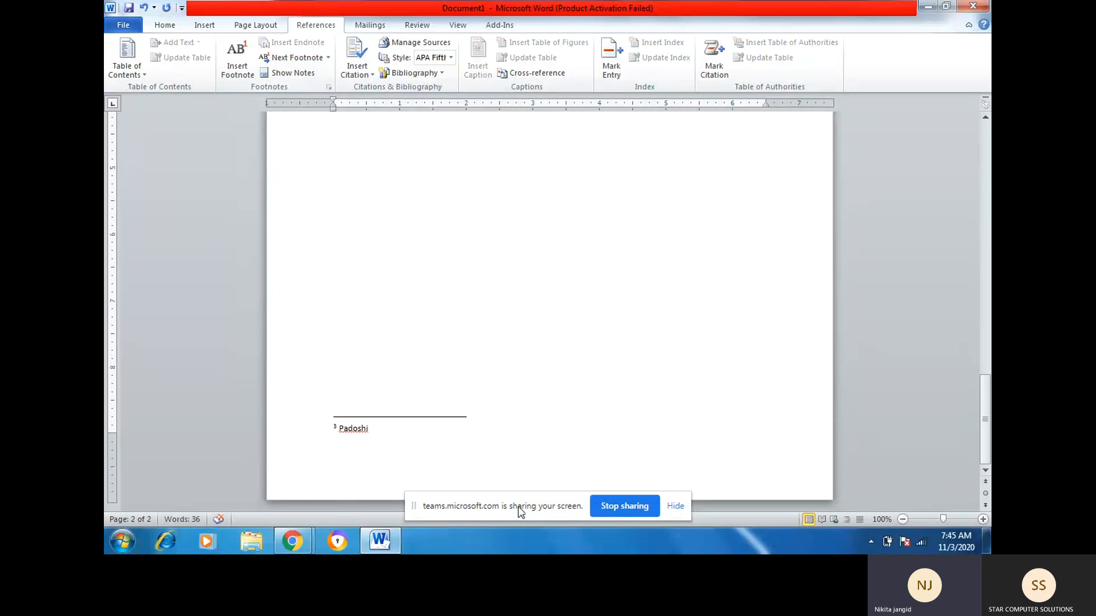
{"action": "type", "text": "esh"}
Review the footnote and endnote reference marks on the headings against their notes, and preview the India footnote's text
{"action": "scroll", "coordinate": [520, 512], "scroll_direction": "up", "scroll_amount": 14}
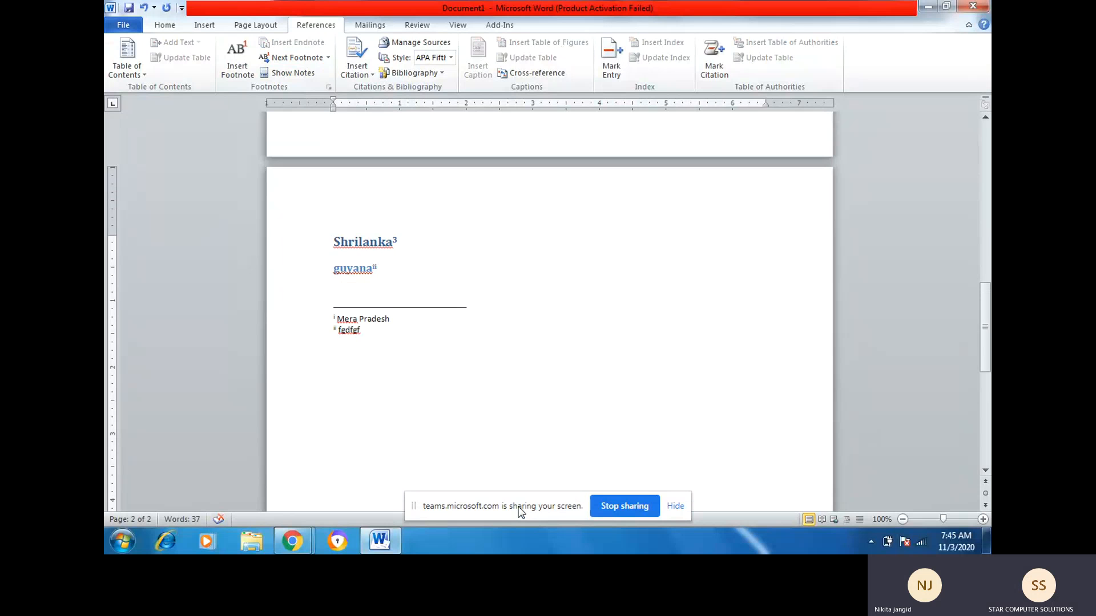
{"action": "scroll", "coordinate": [520, 512], "scroll_direction": "up", "scroll_amount": 11}
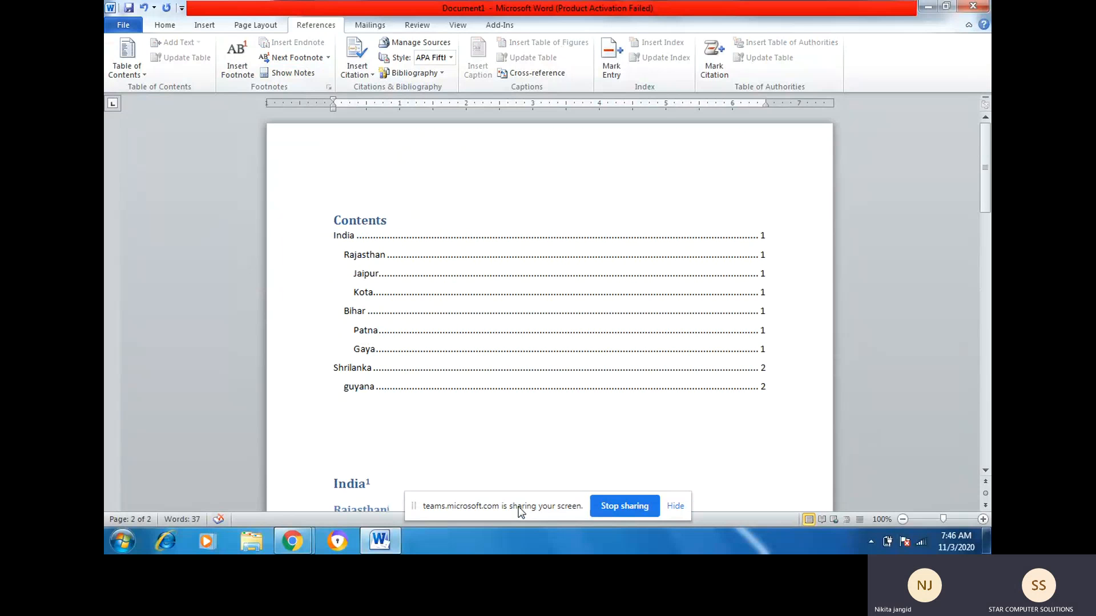
{"action": "scroll", "coordinate": [444, 441], "scroll_direction": "down", "scroll_amount": 4}
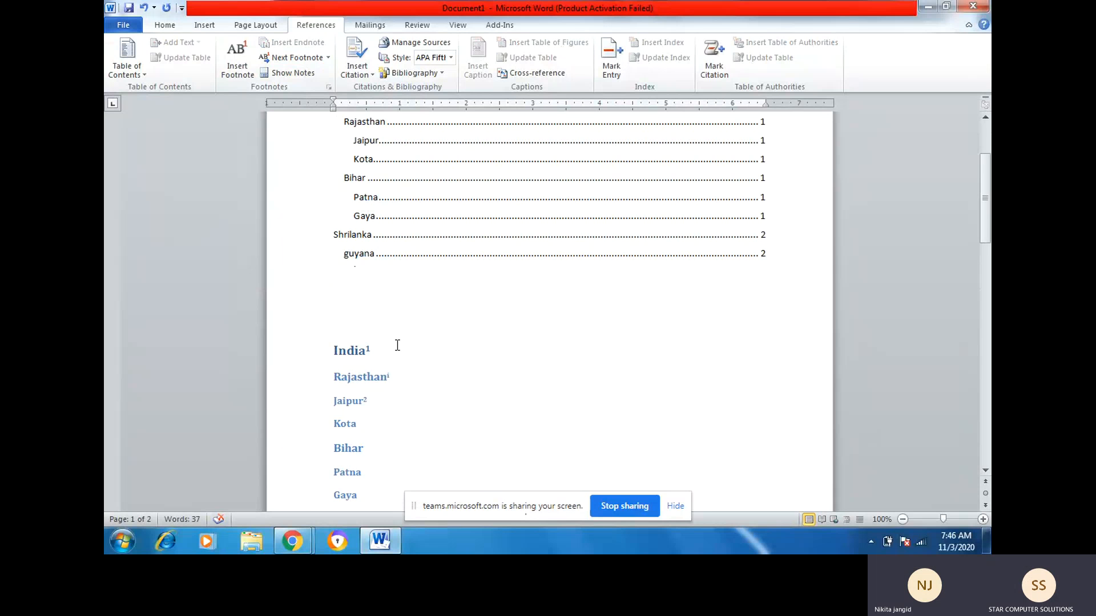
{"action": "left_click", "coordinate": [367, 350]}
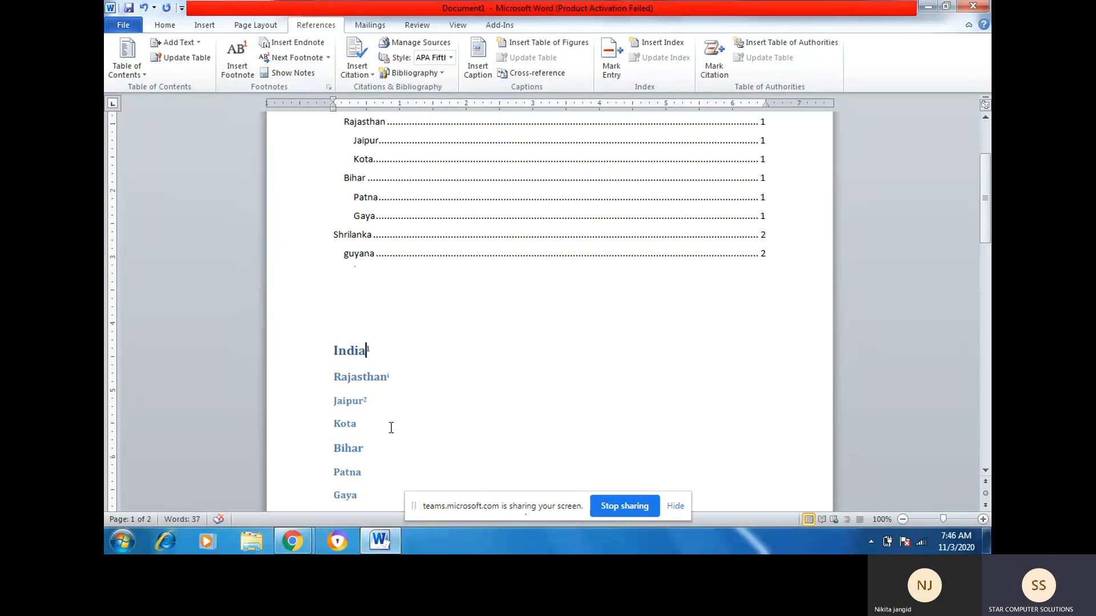
{"action": "left_click", "coordinate": [364, 404]}
{"action": "scroll", "coordinate": [384, 489], "scroll_direction": "down", "scroll_amount": 6}
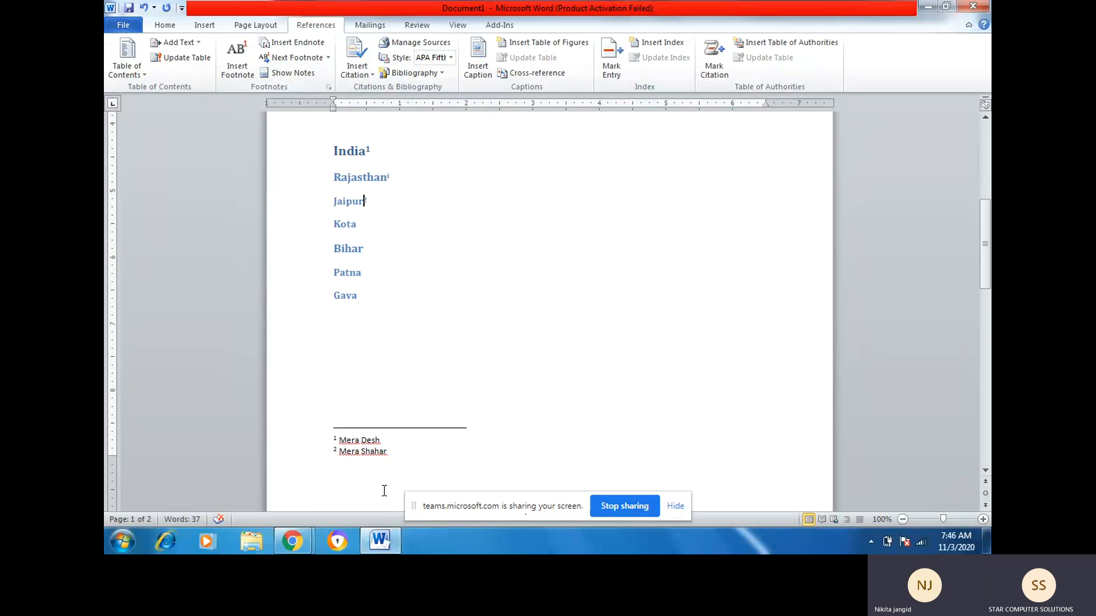
{"action": "scroll", "coordinate": [375, 370], "scroll_direction": "down", "scroll_amount": 2}
{"action": "scroll", "coordinate": [375, 370], "scroll_direction": "down", "scroll_amount": 4}
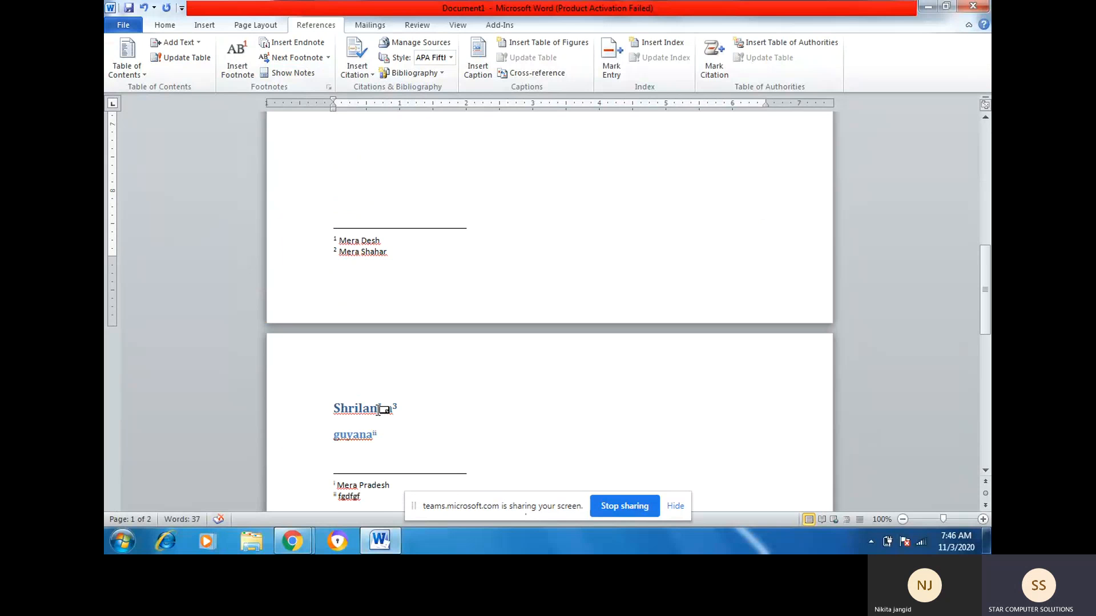
{"action": "left_click", "coordinate": [377, 435]}
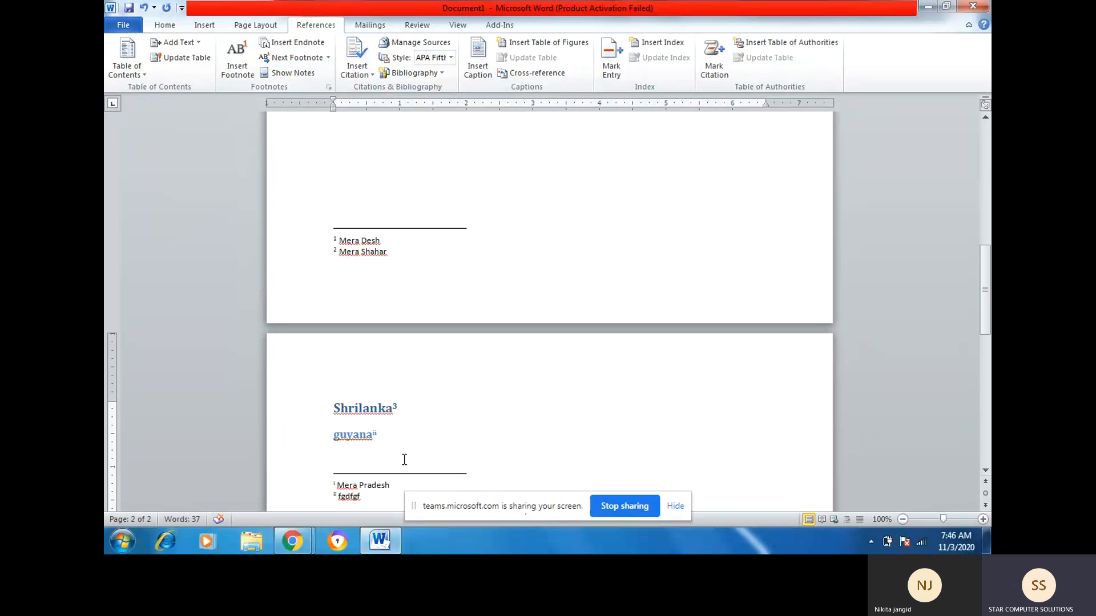
{"action": "scroll", "coordinate": [402, 458], "scroll_direction": "up", "scroll_amount": 4}
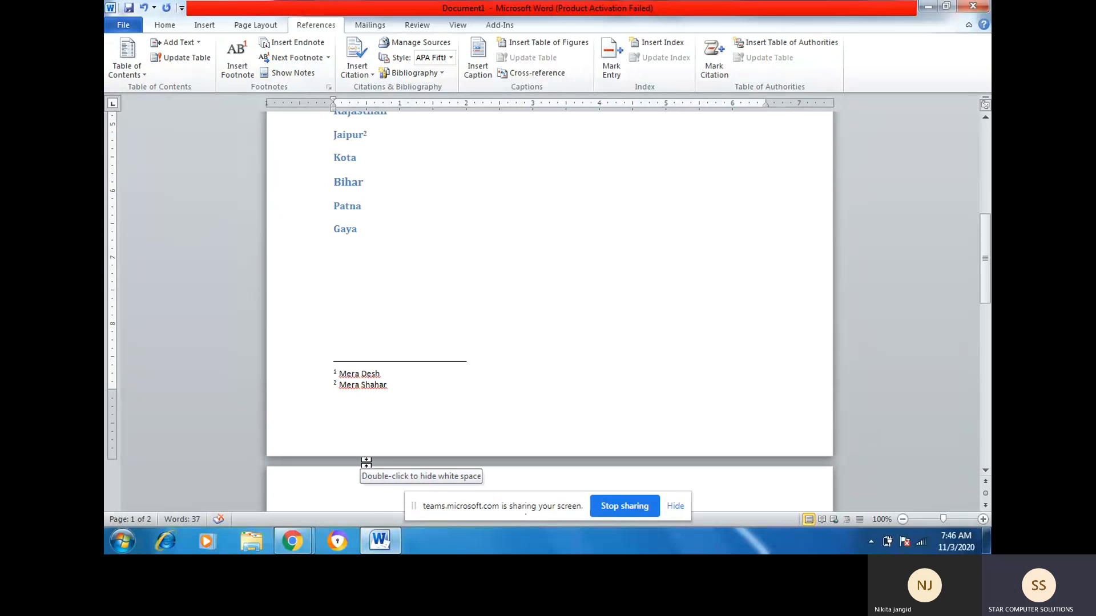
{"action": "scroll", "coordinate": [365, 462], "scroll_direction": "up", "scroll_amount": 5}
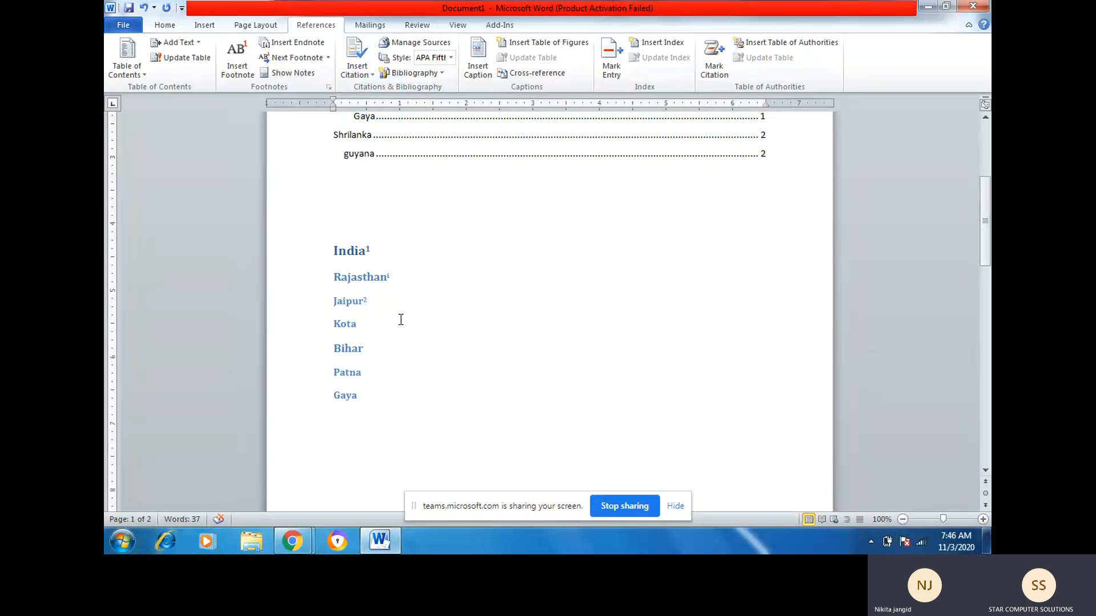
{"action": "mouse_move", "coordinate": [368, 249]}
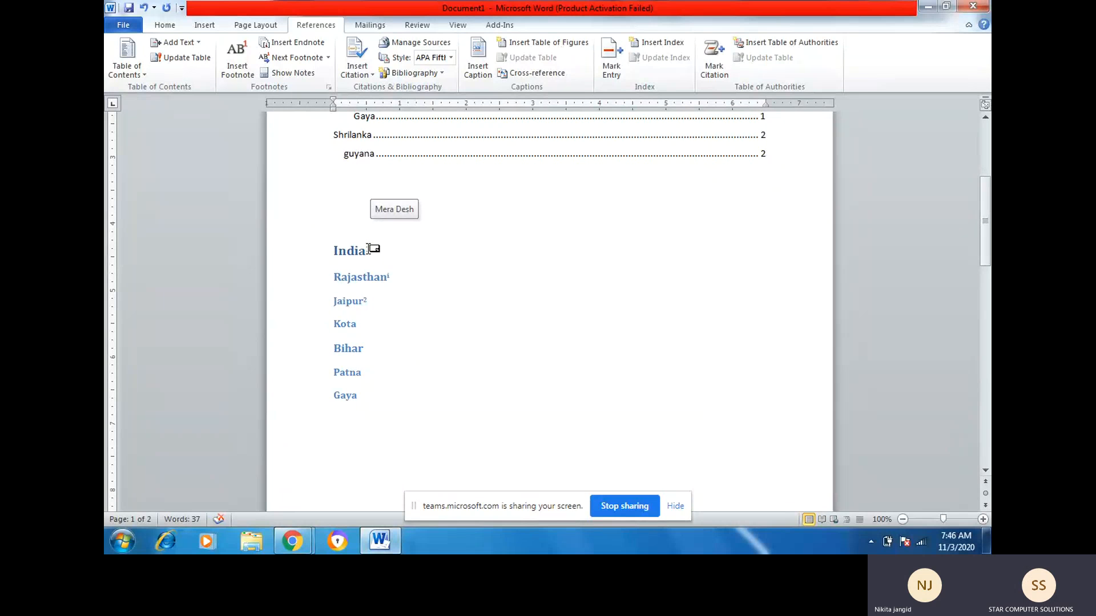
Preview the note texts behind the reference marks on the Rajasthan, Jaipur, Shrilanka and guyana headings
{"action": "mouse_move", "coordinate": [389, 279]}
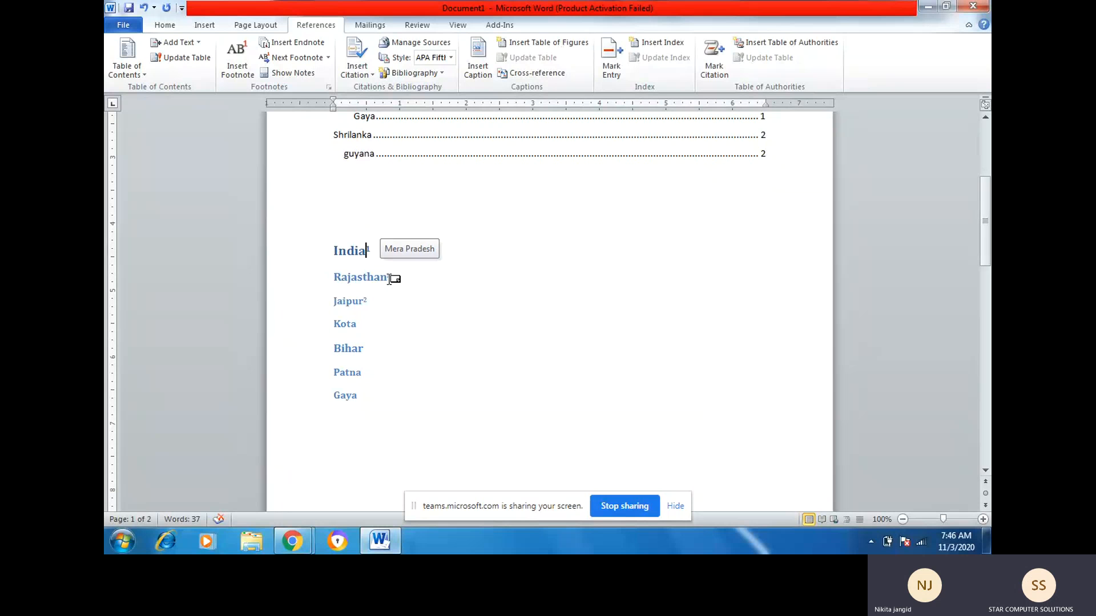
{"action": "mouse_move", "coordinate": [364, 303]}
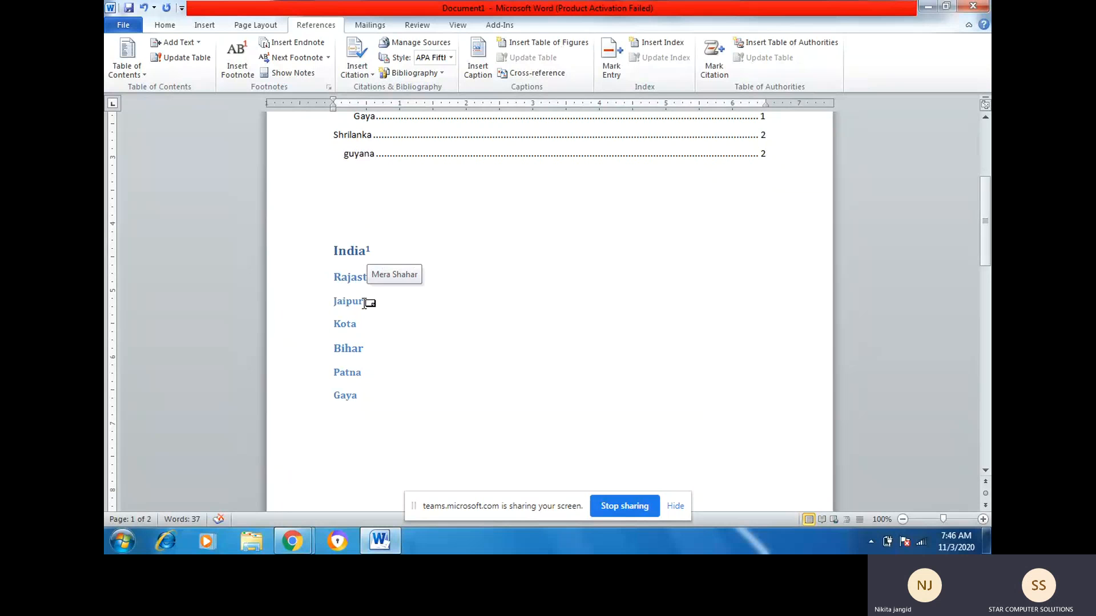
{"action": "scroll", "coordinate": [411, 379], "scroll_direction": "down", "scroll_amount": 9}
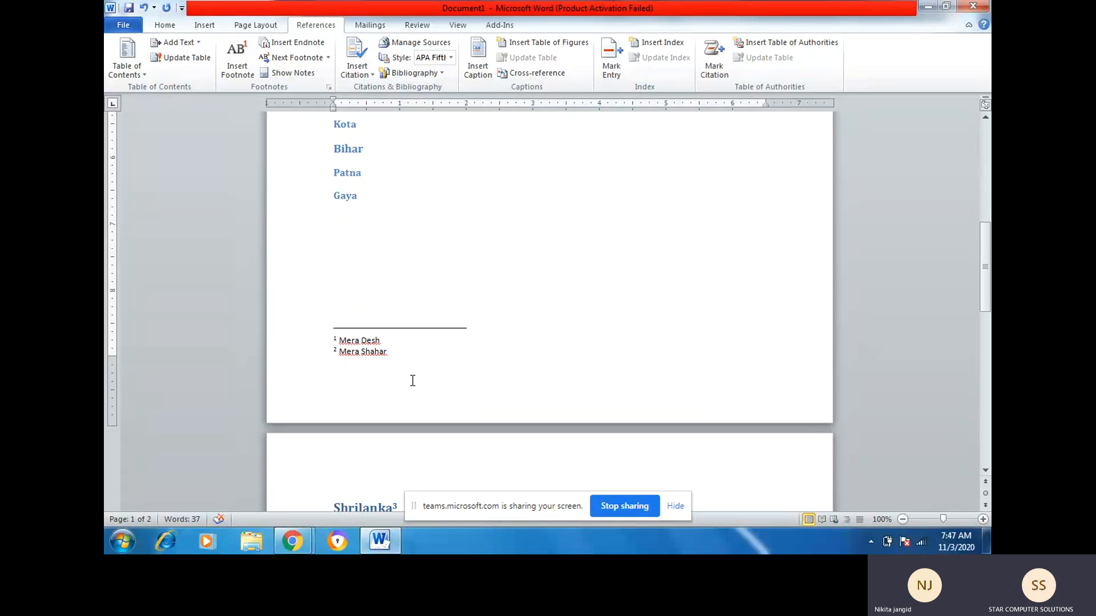
{"action": "mouse_move", "coordinate": [395, 408]}
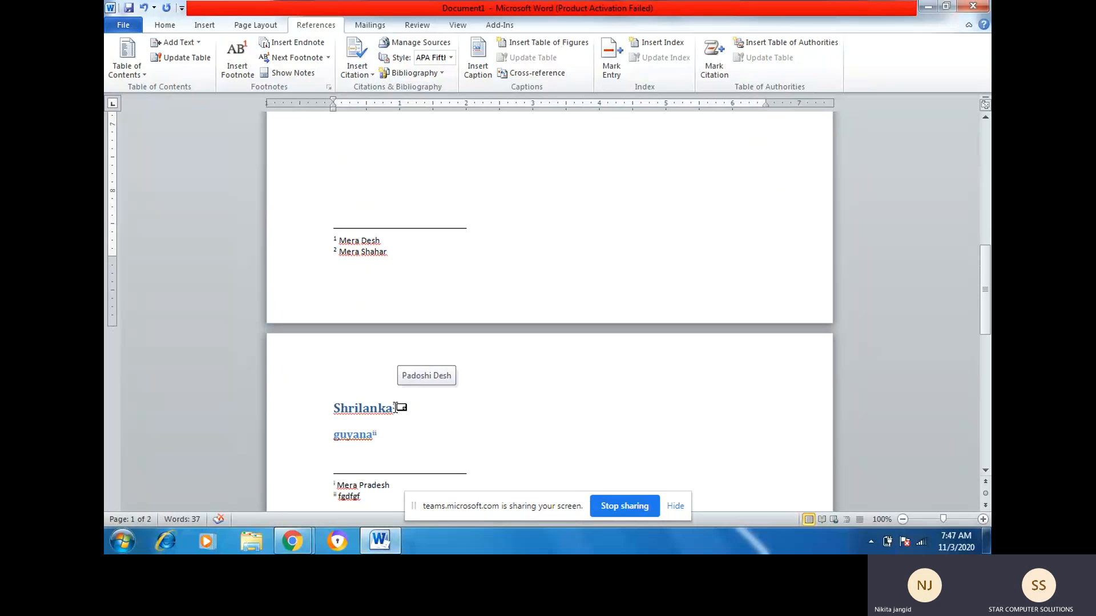
{"action": "mouse_move", "coordinate": [376, 433]}
{"action": "scroll", "coordinate": [395, 404], "scroll_direction": "up", "scroll_amount": 9}
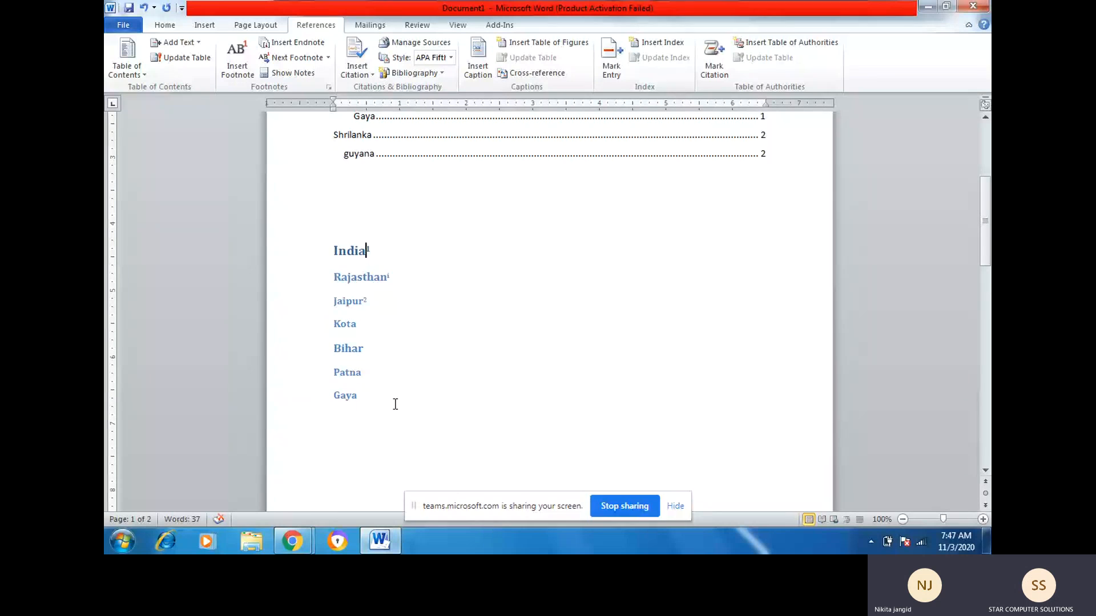
{"action": "scroll", "coordinate": [395, 404], "scroll_direction": "up", "scroll_amount": 1}
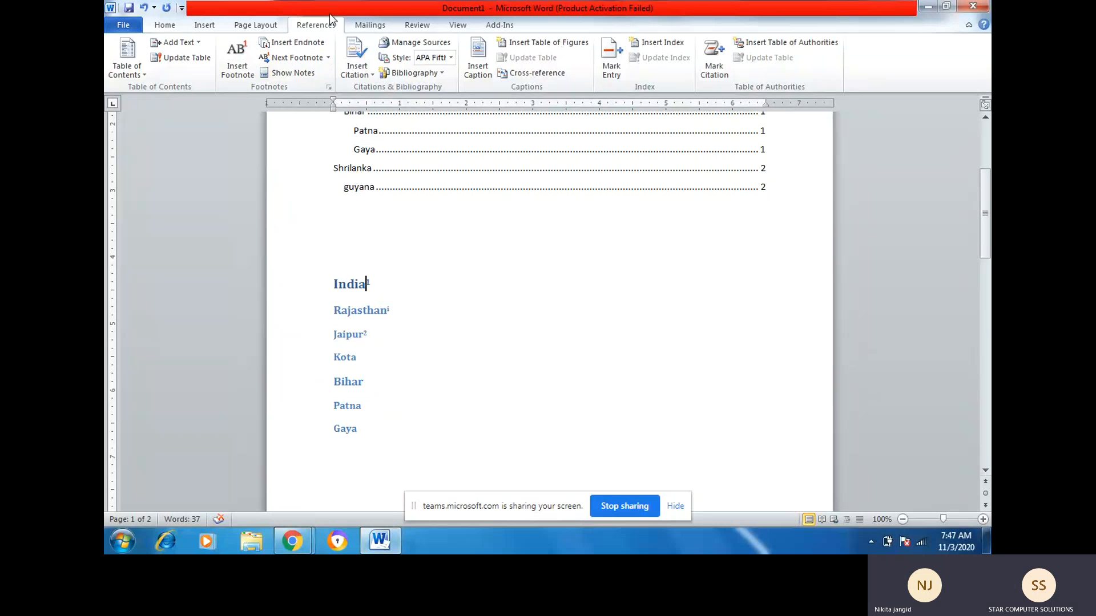
Go from the India heading through the following footnote references up to the one on Shrilanka
{"action": "left_click", "coordinate": [328, 58]}
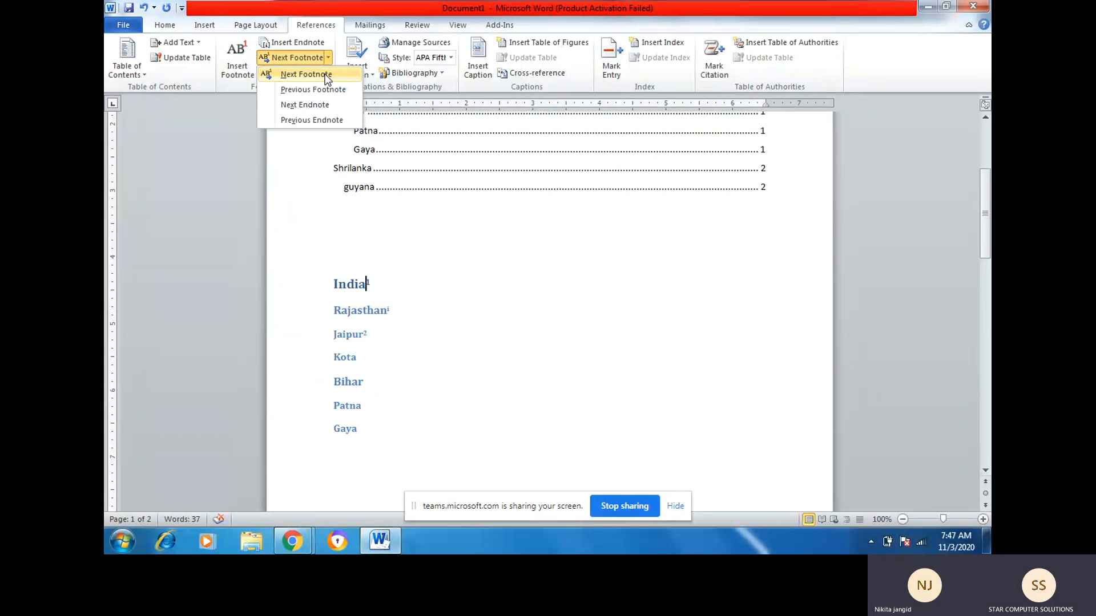
{"action": "left_click", "coordinate": [324, 75]}
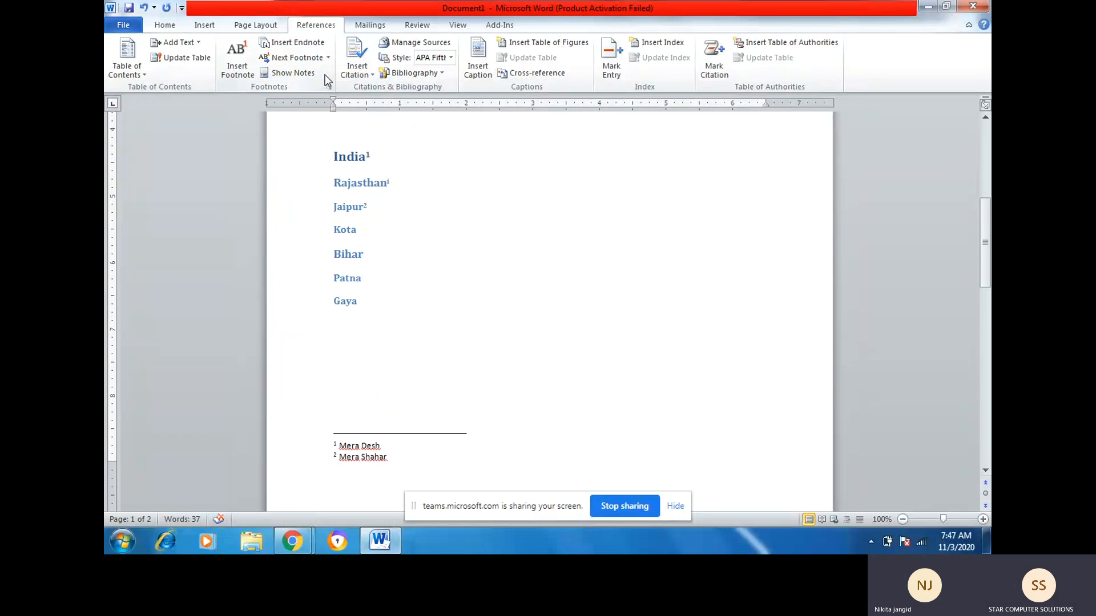
{"action": "left_click", "coordinate": [317, 57]}
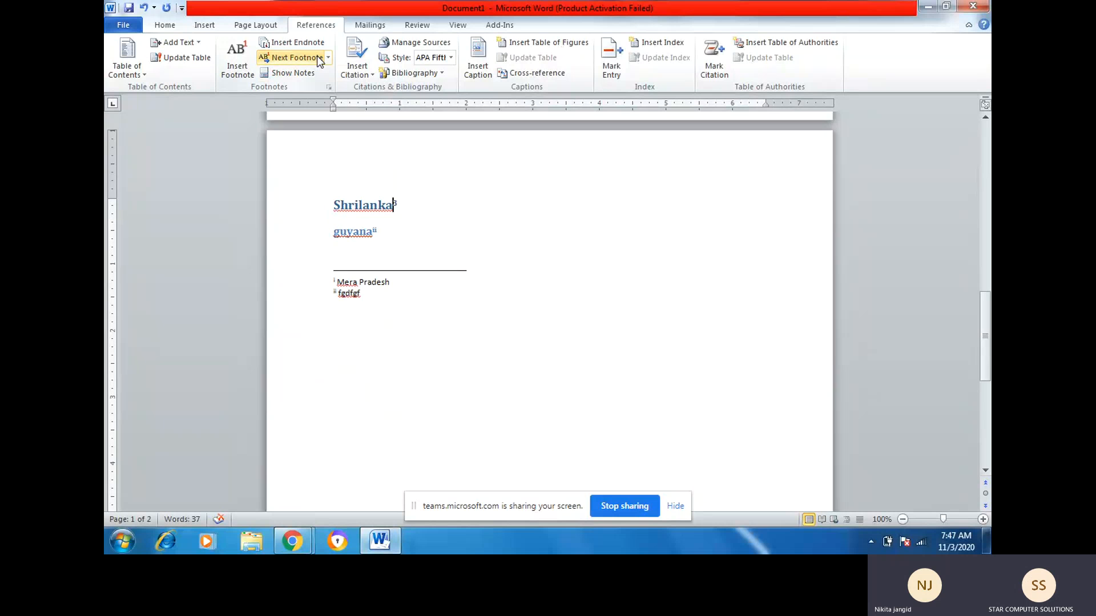
{"action": "scroll", "coordinate": [504, 257], "scroll_direction": "up", "scroll_amount": 9}
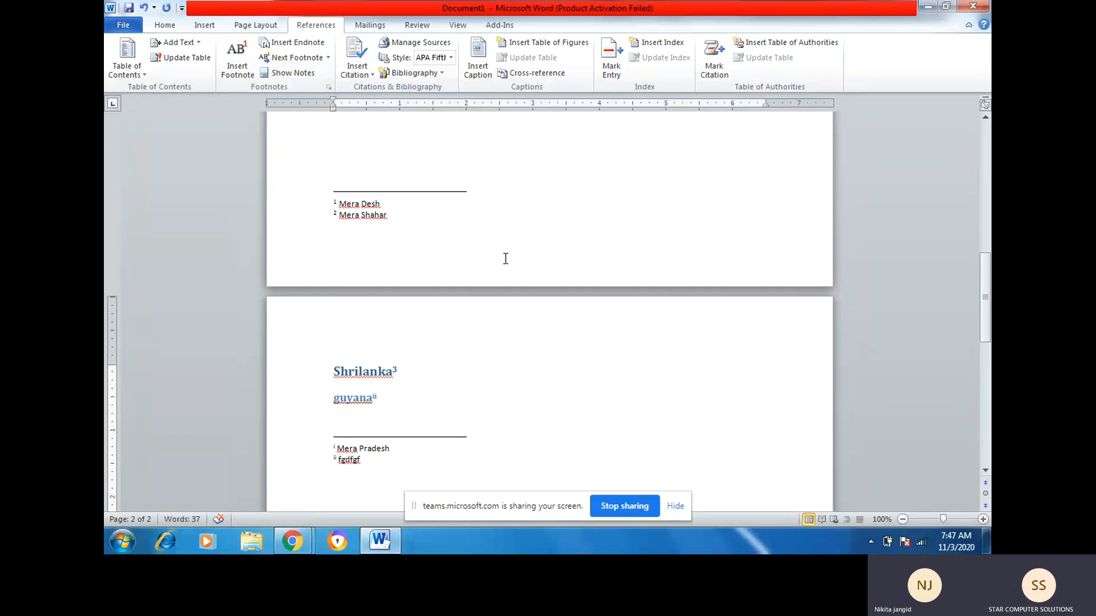
{"action": "scroll", "coordinate": [504, 257], "scroll_direction": "up", "scroll_amount": 4}
Show the document's footnote area, starting from the end of the Rajasthan heading
{"action": "left_click", "coordinate": [419, 140]}
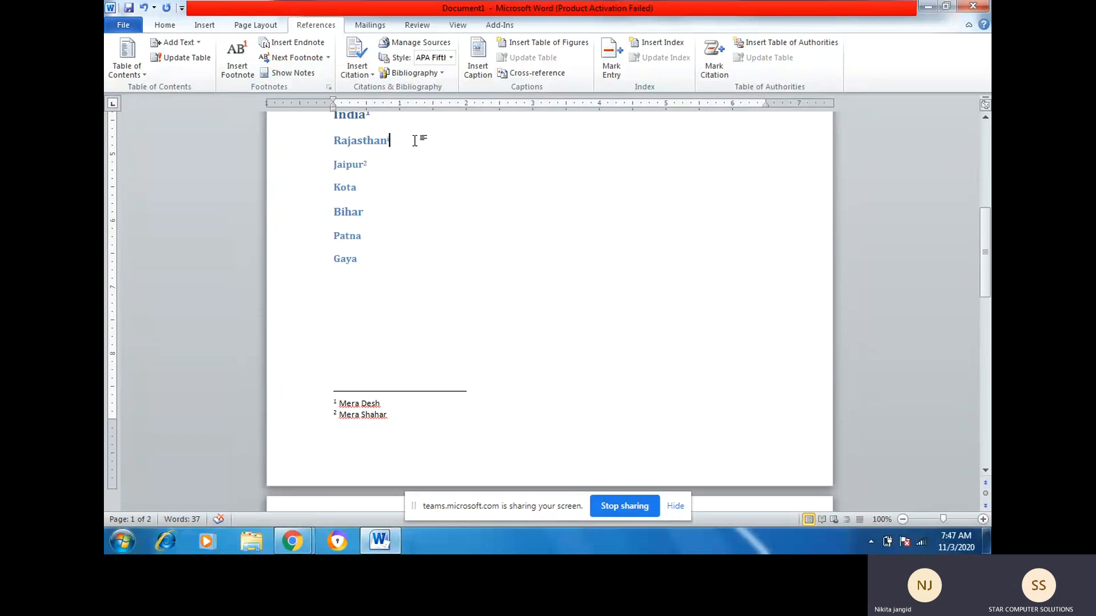
{"action": "scroll", "coordinate": [424, 150], "scroll_direction": "up", "scroll_amount": 2}
{"action": "left_click", "coordinate": [328, 58]}
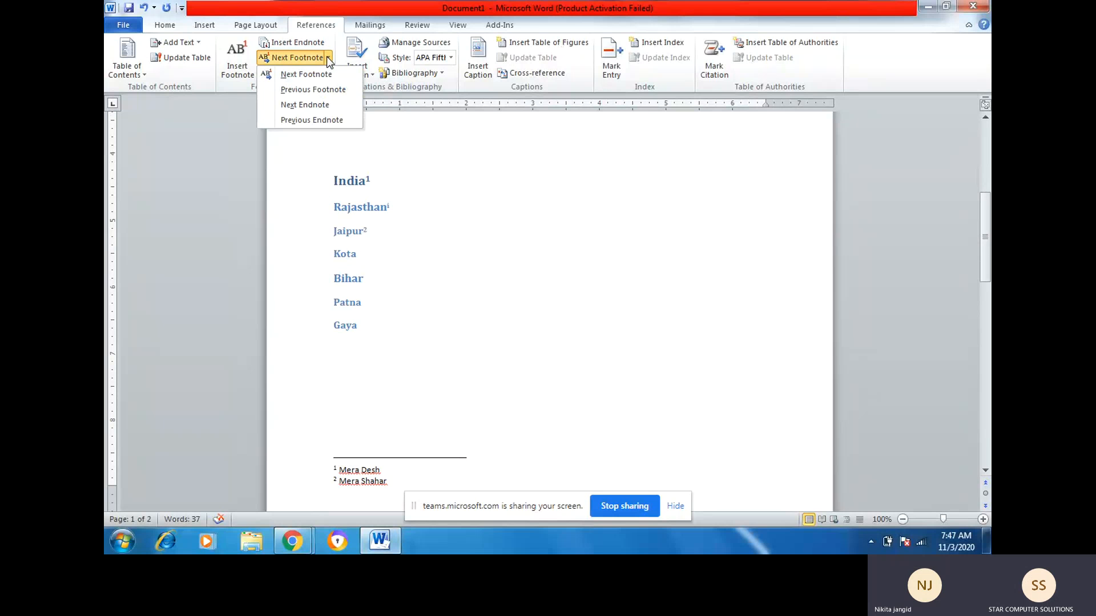
{"action": "left_click", "coordinate": [329, 58]}
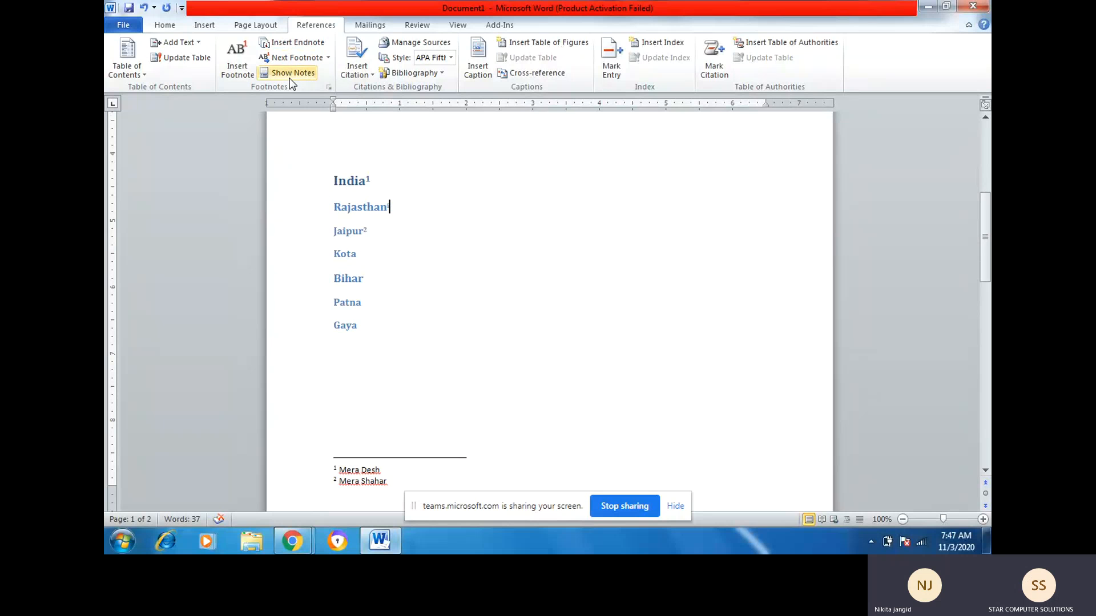
{"action": "left_click", "coordinate": [290, 75]}
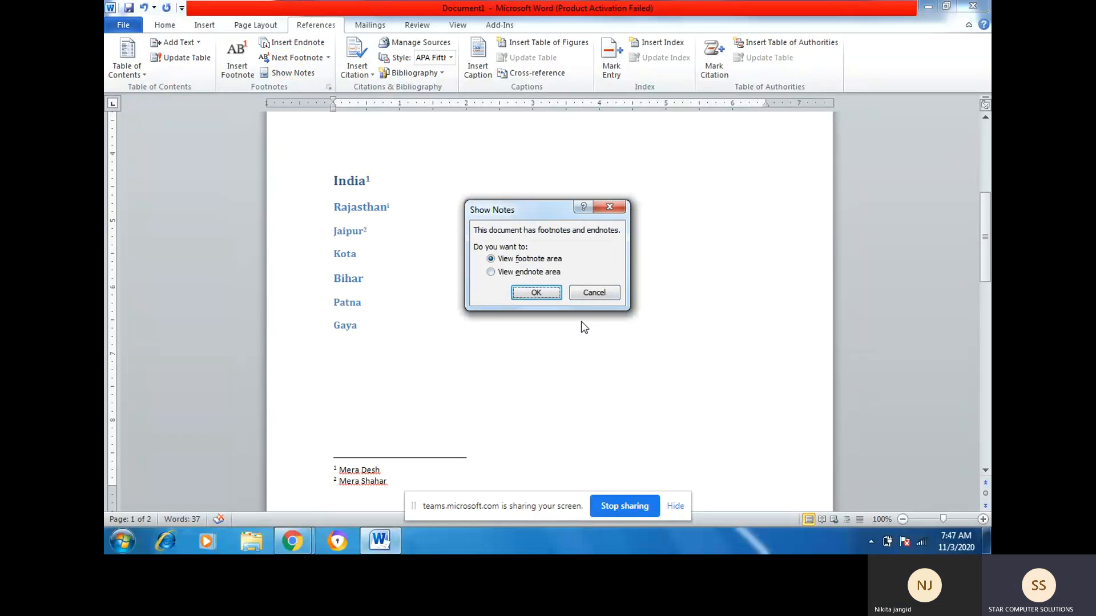
{"action": "left_click", "coordinate": [531, 292]}
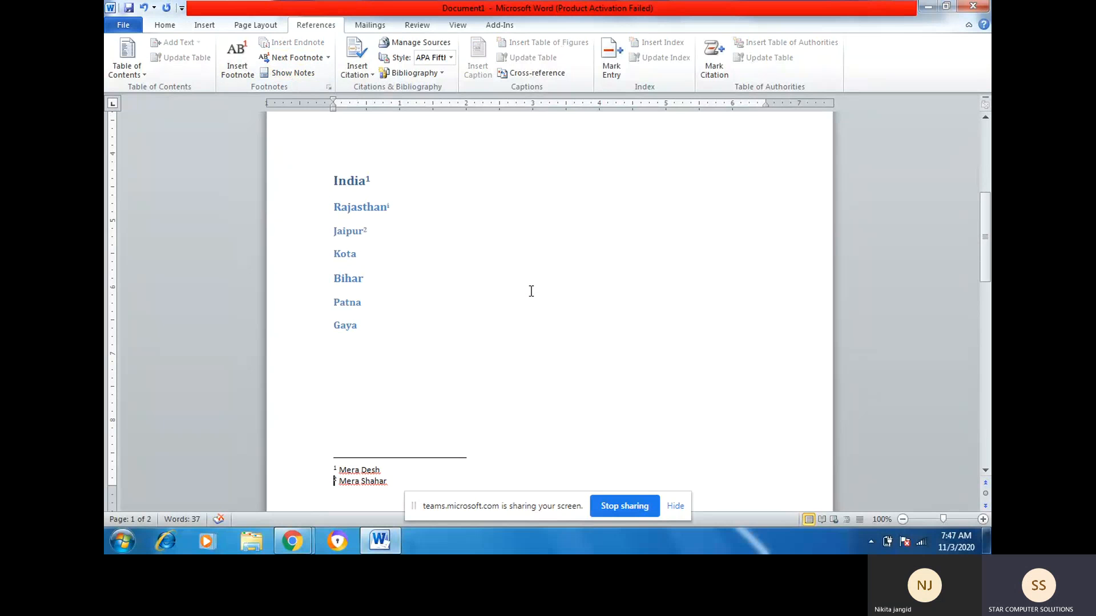
Go to the next footnote and return from the footnote area to the Jaipur heading's reference mark
{"action": "left_click", "coordinate": [328, 58]}
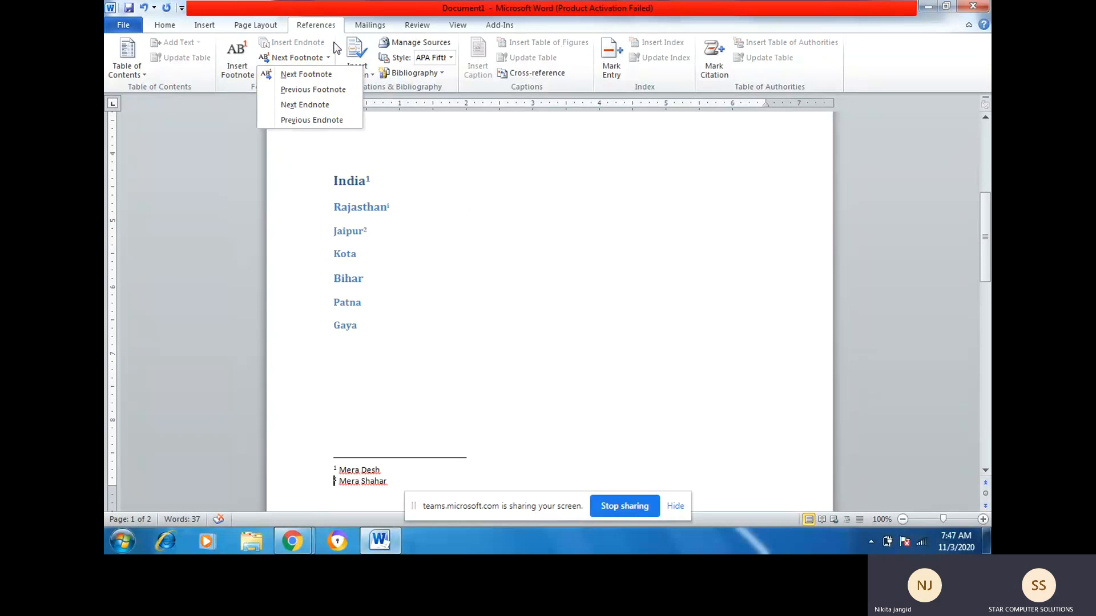
{"action": "left_click", "coordinate": [310, 75]}
{"action": "left_click", "coordinate": [310, 75]}
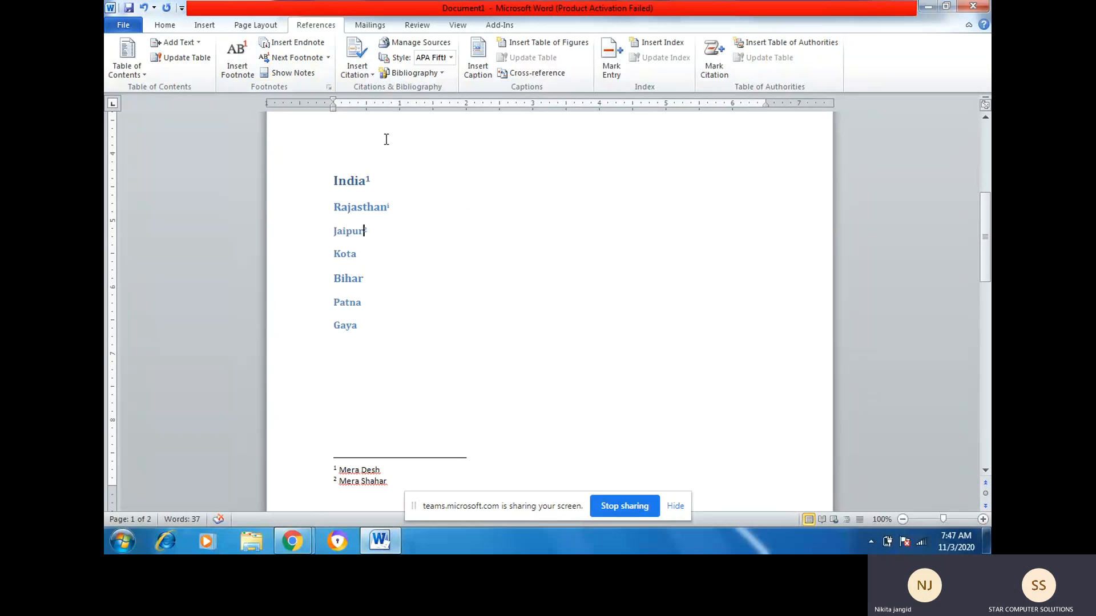
Show the document's endnote area and look over the notes back up to the table of contents
{"action": "left_click", "coordinate": [299, 76]}
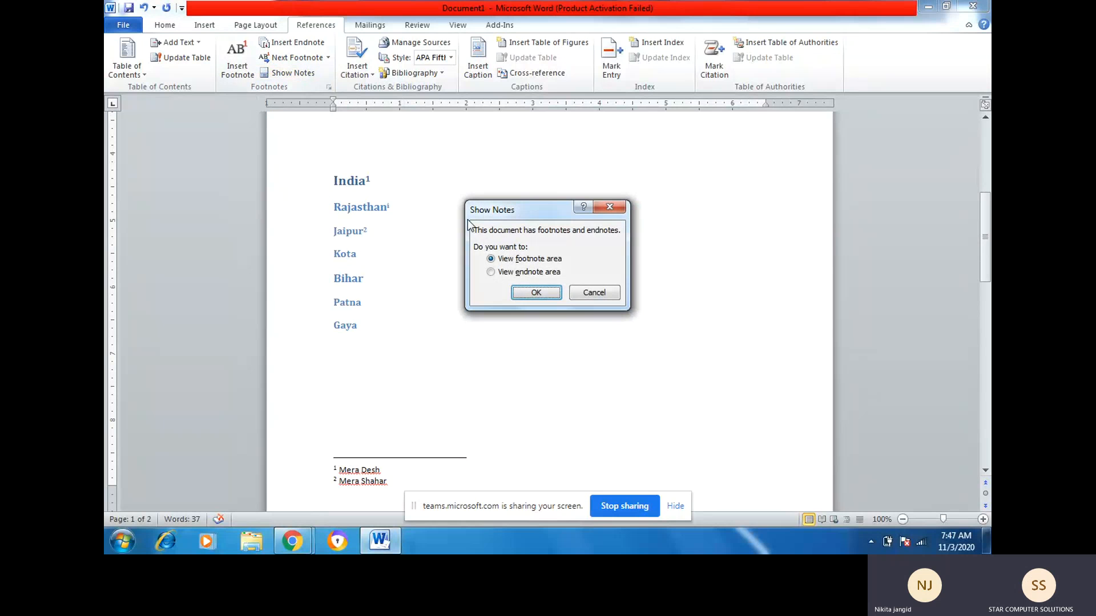
{"action": "left_click", "coordinate": [520, 275]}
{"action": "left_click", "coordinate": [520, 290]}
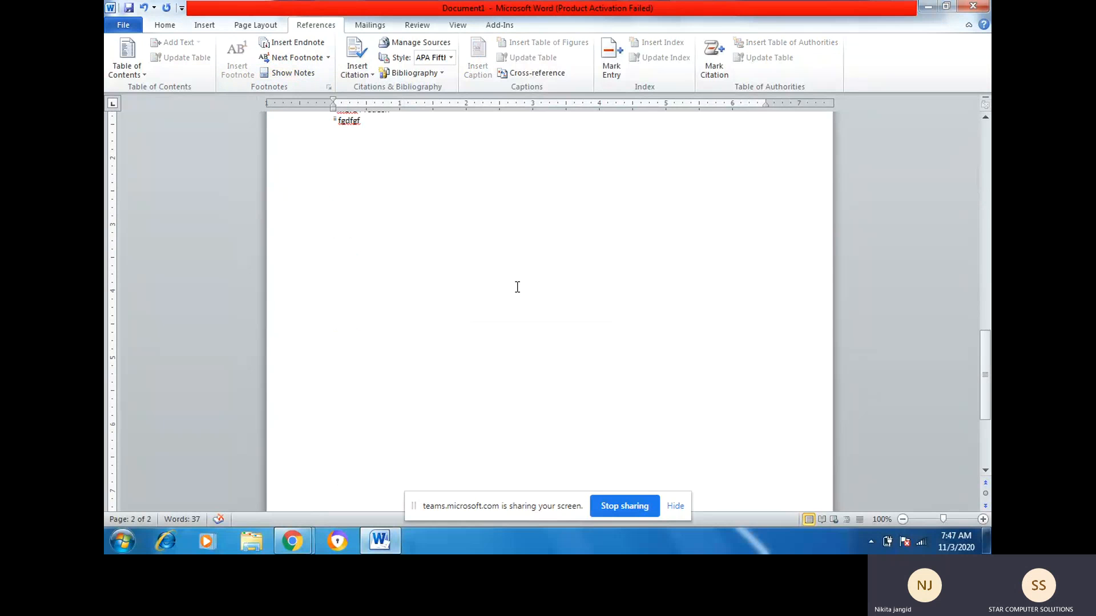
{"action": "scroll", "coordinate": [517, 287], "scroll_direction": "up", "scroll_amount": 3}
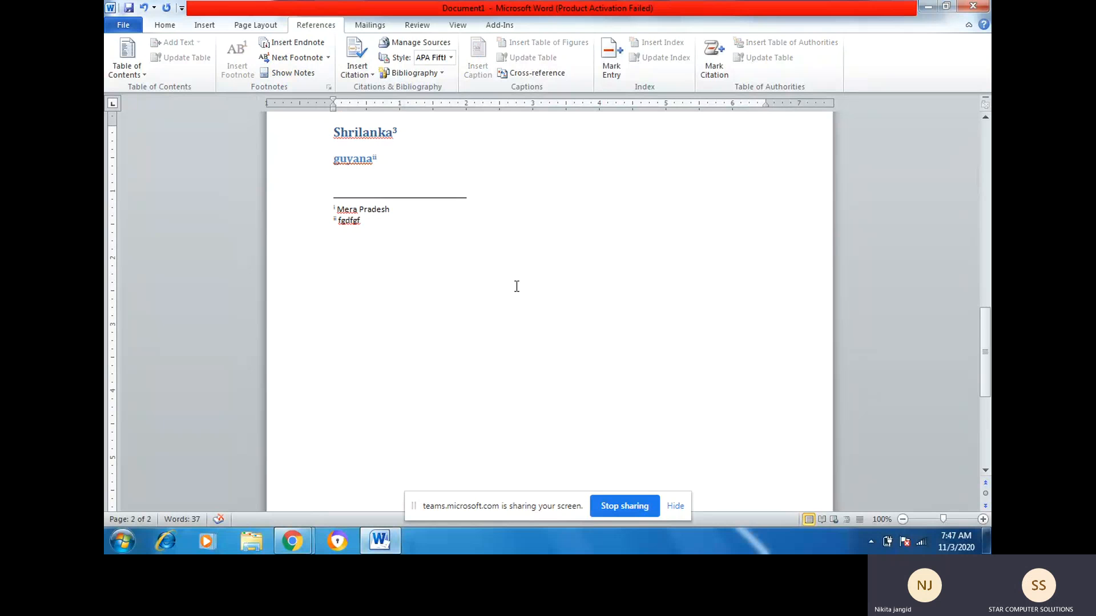
{"action": "scroll", "coordinate": [516, 286], "scroll_direction": "up", "scroll_amount": 12}
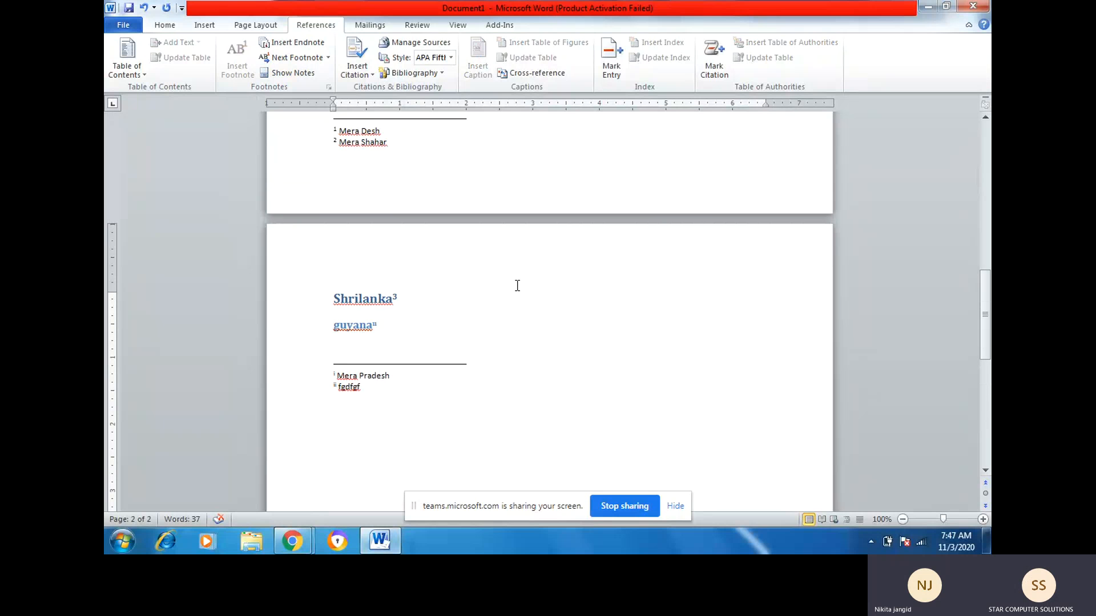
{"action": "scroll", "coordinate": [516, 286], "scroll_direction": "up", "scroll_amount": 8}
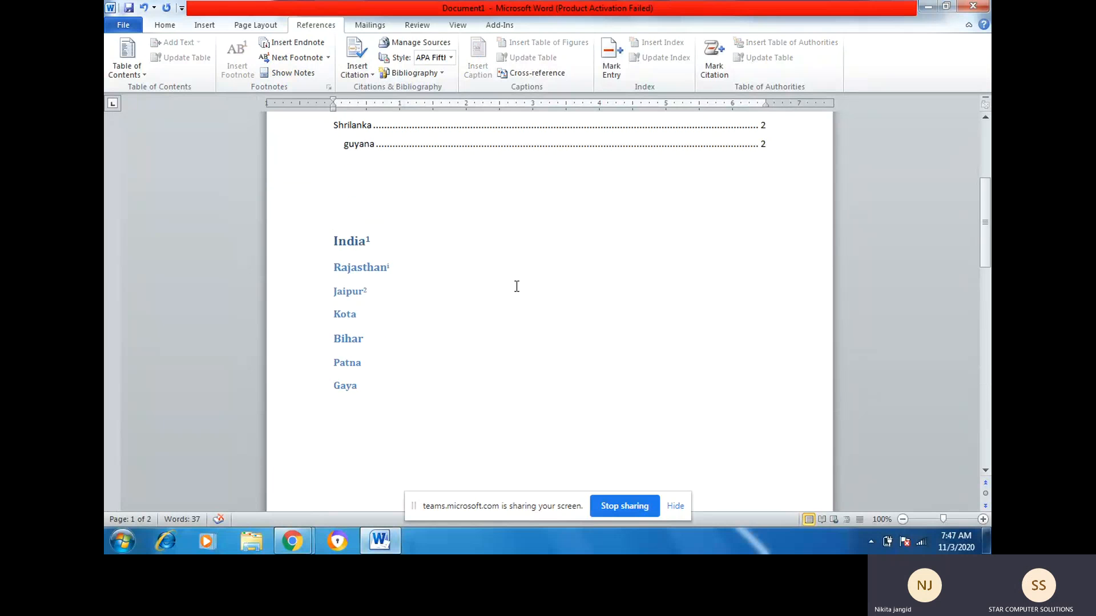
{"action": "scroll", "coordinate": [516, 285], "scroll_direction": "up", "scroll_amount": 1}
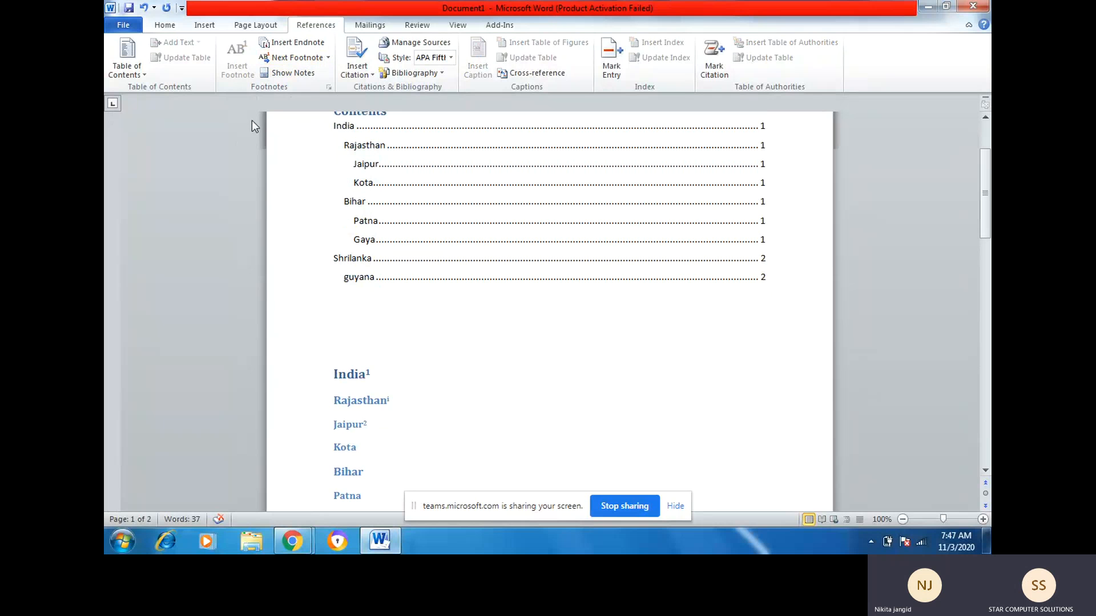
Compare the India heading's footnote mark with its note at the foot of the page and preview its text
{"action": "scroll", "coordinate": [368, 180], "scroll_direction": "down", "scroll_amount": 1}
{"action": "scroll", "coordinate": [368, 180], "scroll_direction": "down", "scroll_amount": 5}
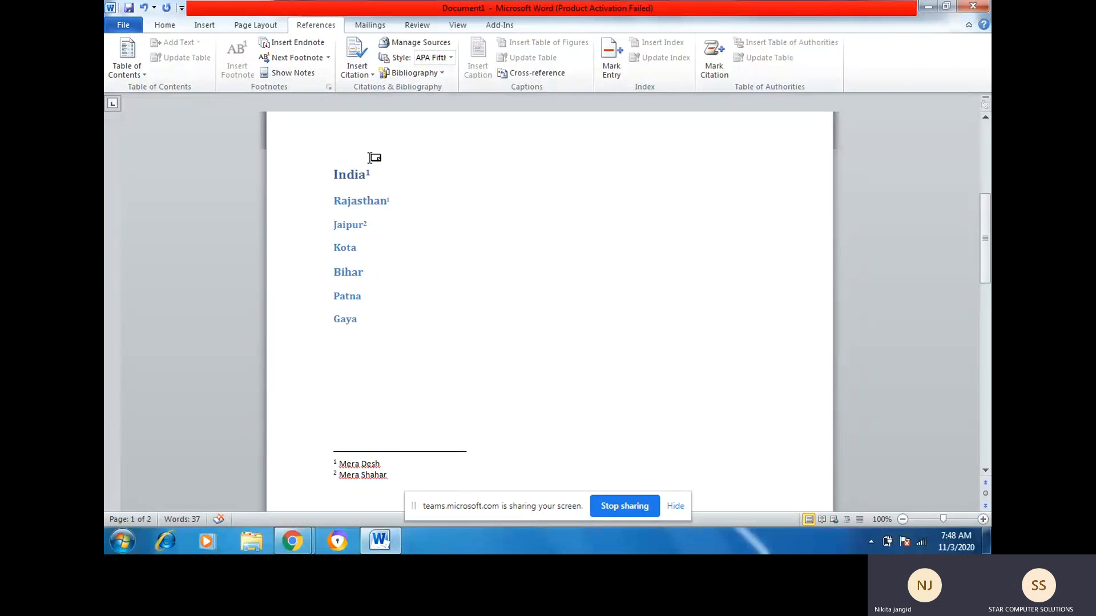
{"action": "left_click", "coordinate": [372, 177]}
{"action": "scroll", "coordinate": [391, 244], "scroll_direction": "down", "scroll_amount": 4}
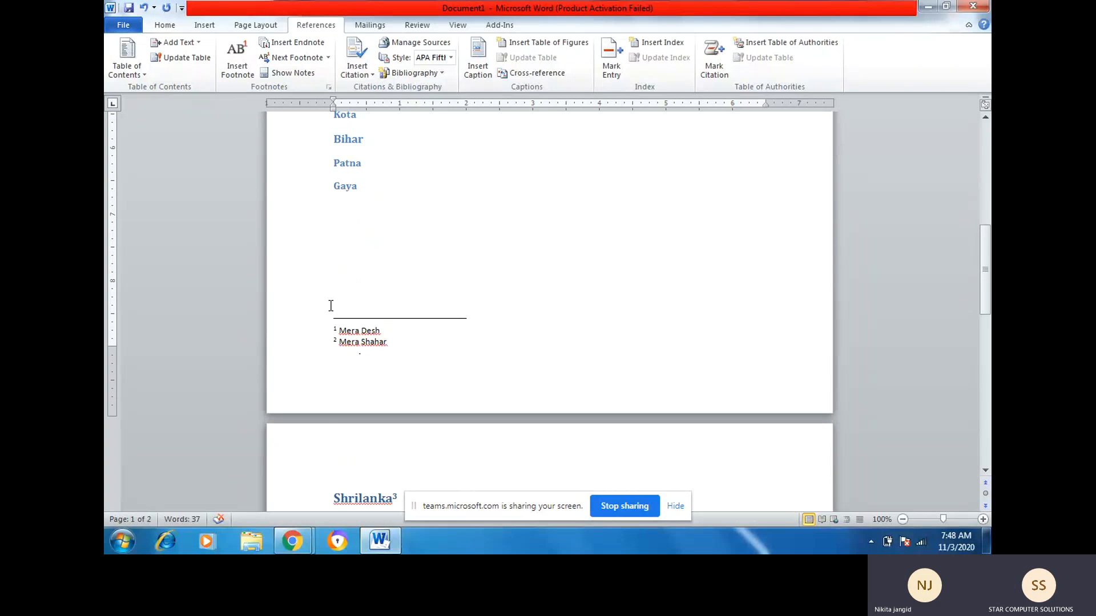
{"action": "scroll", "coordinate": [384, 271], "scroll_direction": "up", "scroll_amount": 4}
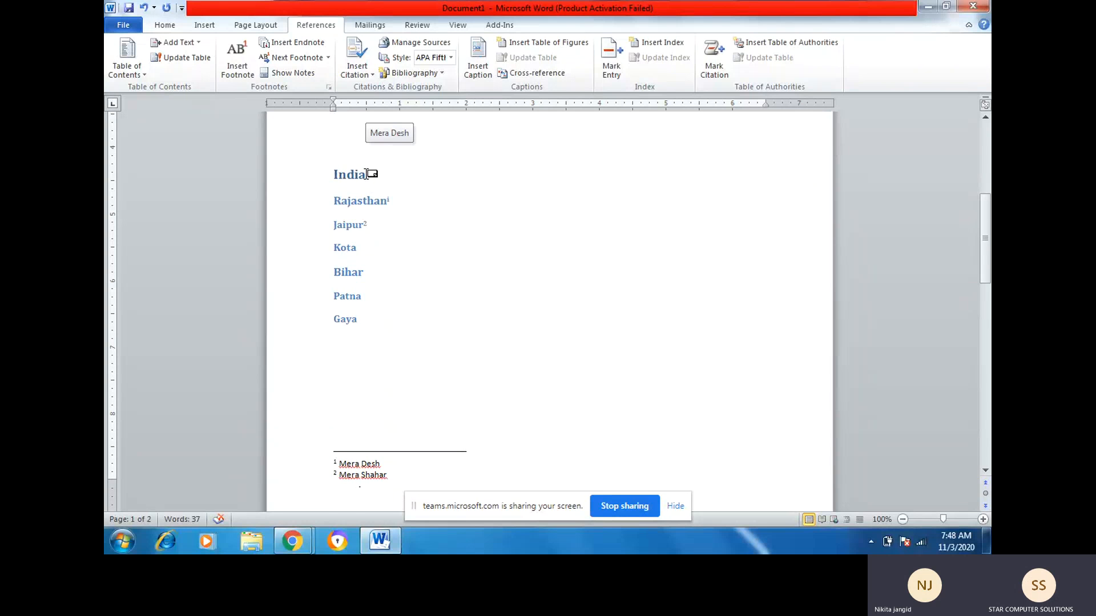
Change the footnote number format to the symbols *, †, ‡, § for the whole document, and check the marks on the first page
{"action": "right_click", "coordinate": [367, 175]}
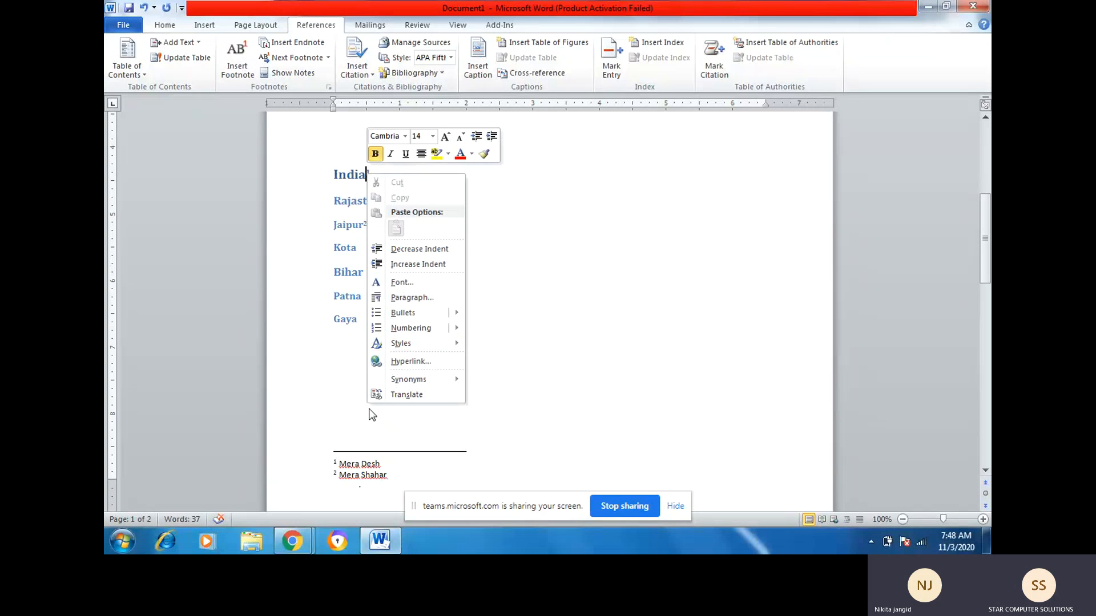
{"action": "left_click", "coordinate": [336, 467]}
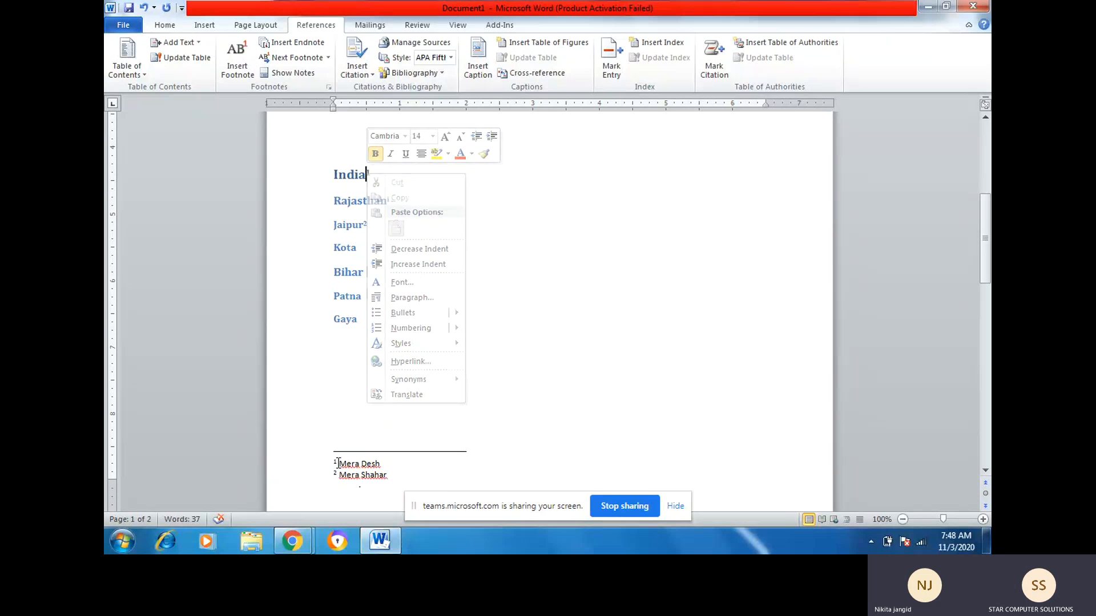
{"action": "right_click", "coordinate": [337, 466]}
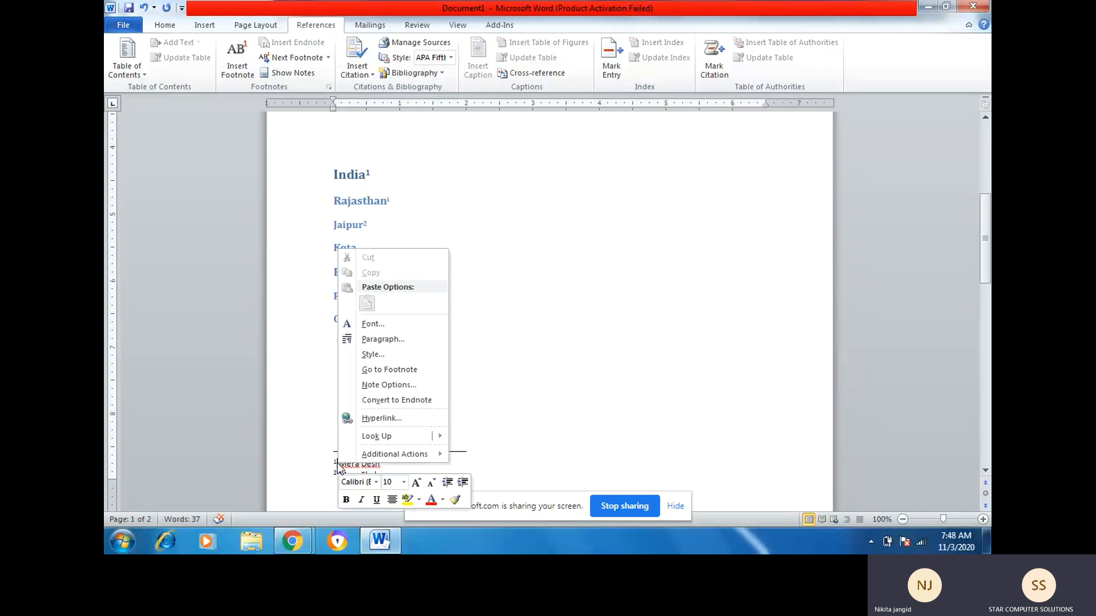
{"action": "left_click", "coordinate": [394, 385]}
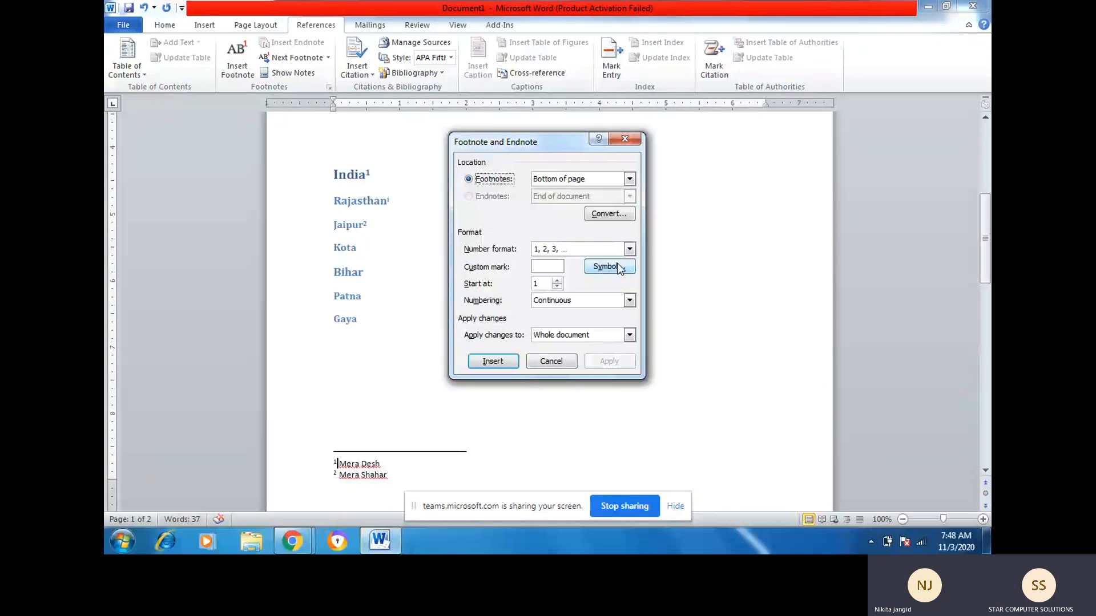
{"action": "left_click", "coordinate": [628, 249]}
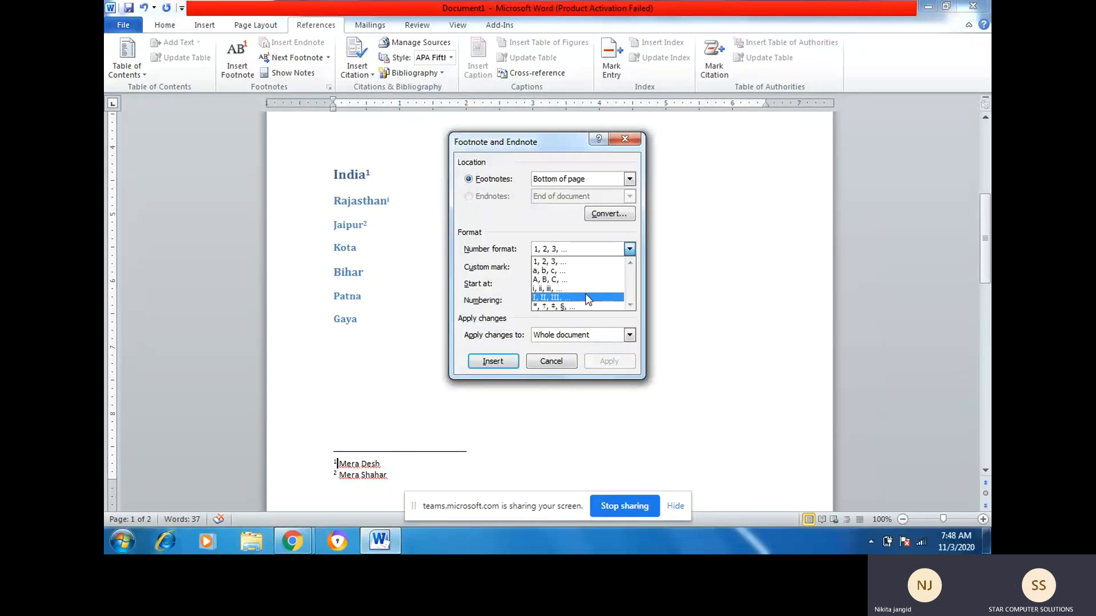
{"action": "left_click", "coordinate": [557, 307]}
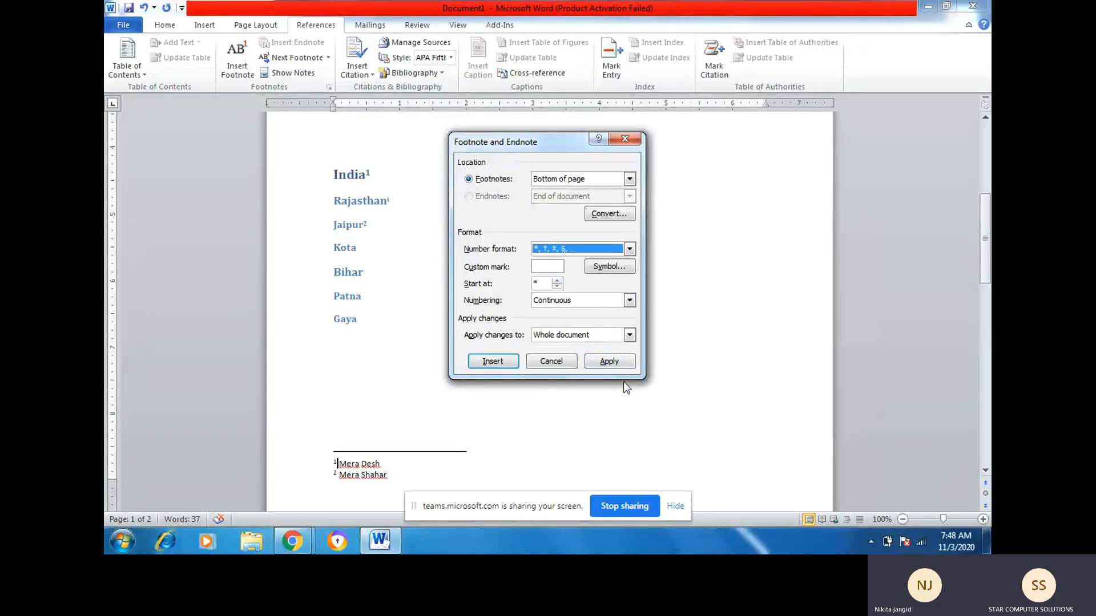
{"action": "left_click", "coordinate": [609, 361]}
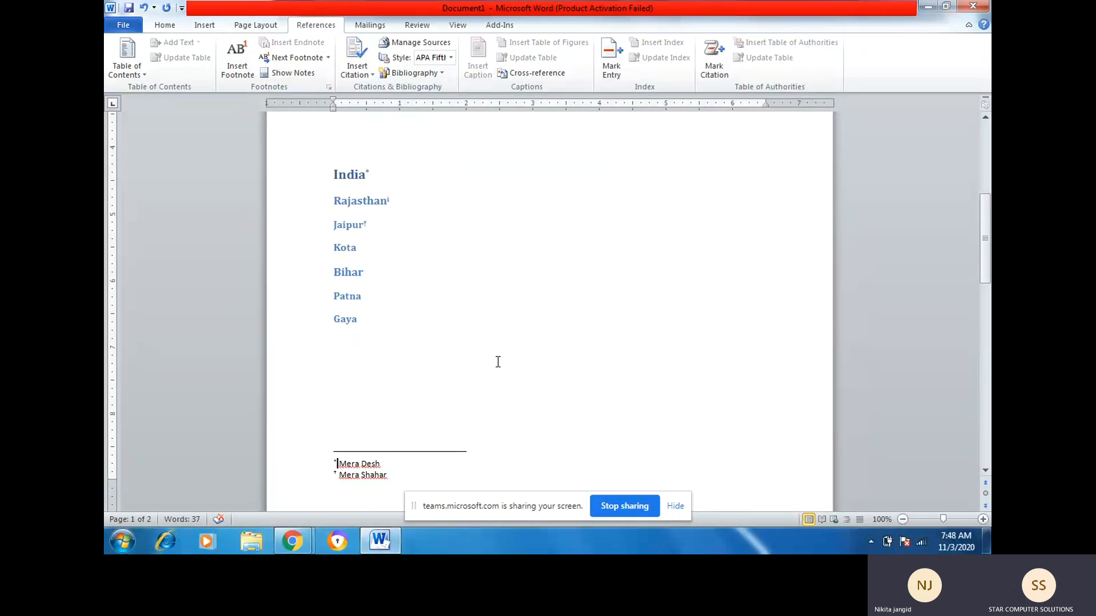
{"action": "scroll", "coordinate": [498, 361], "scroll_direction": "up", "scroll_amount": 3}
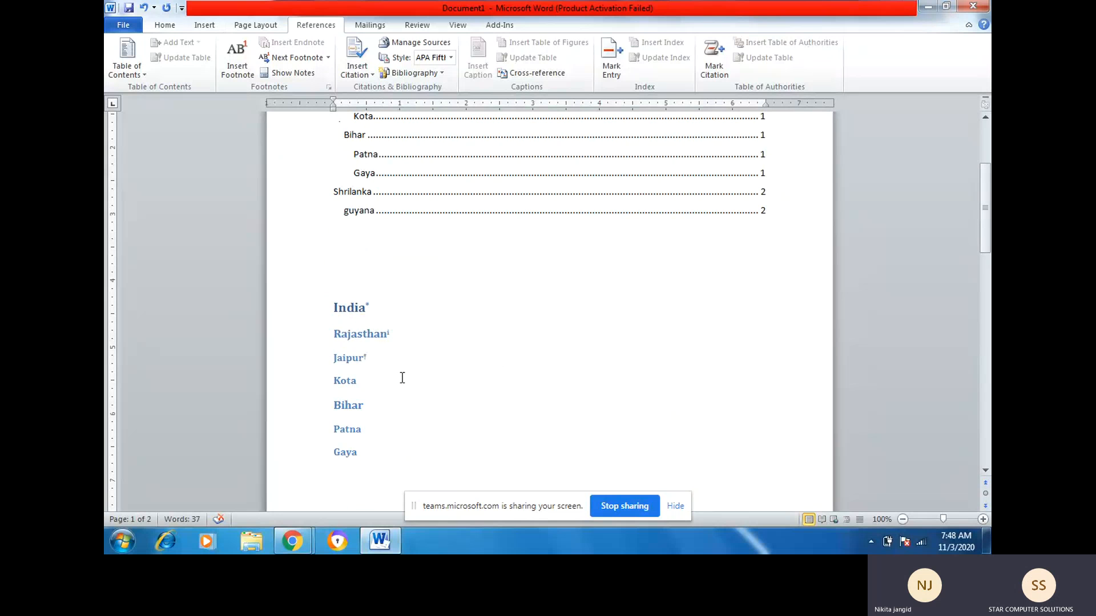
{"action": "scroll", "coordinate": [375, 367], "scroll_direction": "down", "scroll_amount": 6}
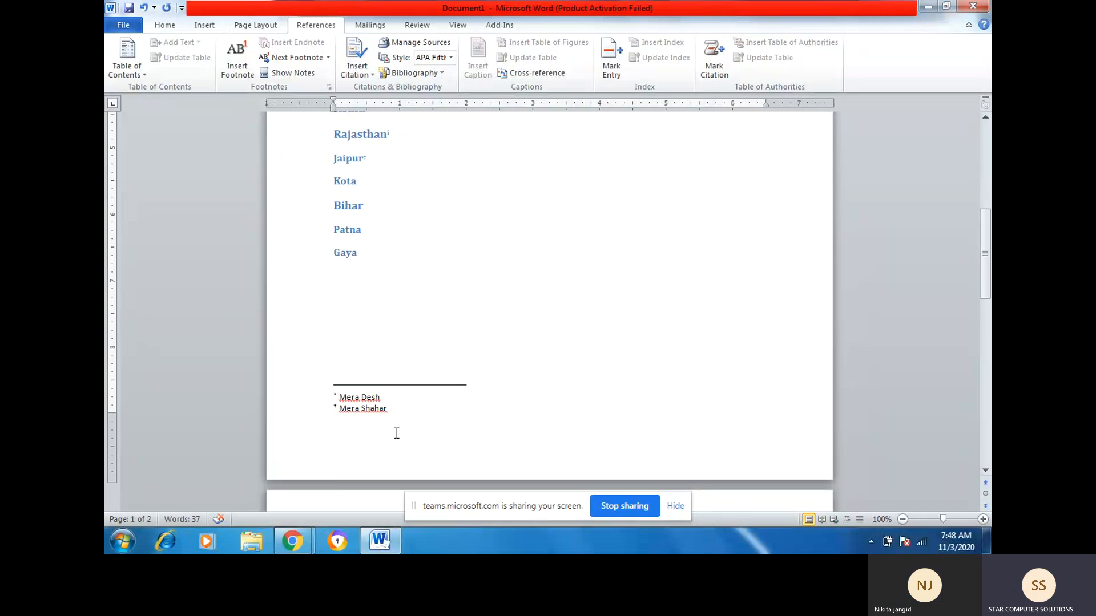
Check the note marks on both pages, and examine the numbering, scope and custom symbol choices in the Mera Desh footnote's options without changing them
{"action": "scroll", "coordinate": [428, 413], "scroll_direction": "down", "scroll_amount": 5}
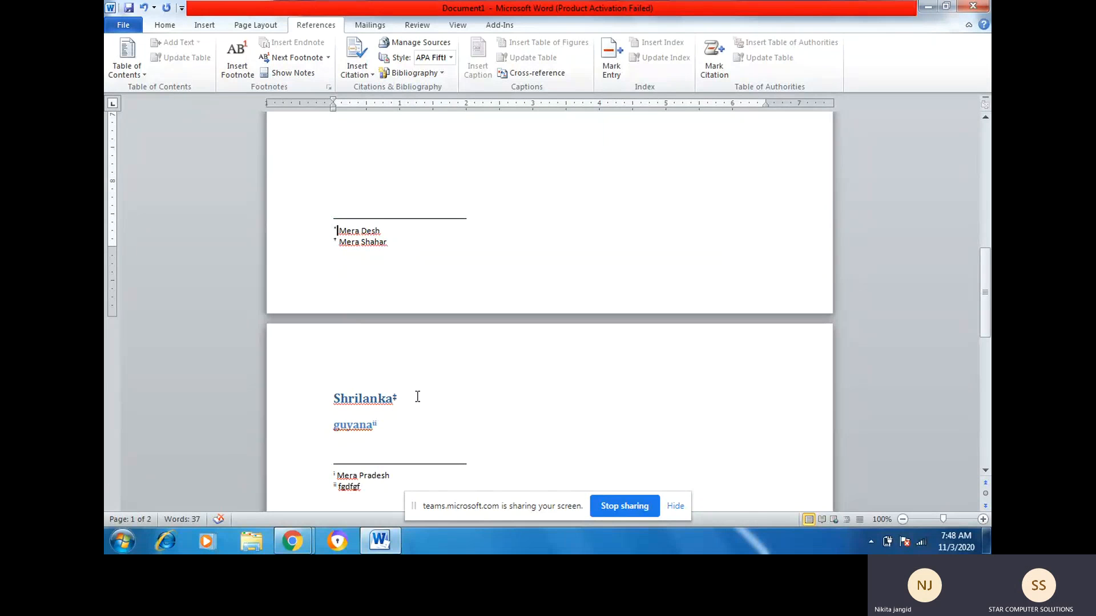
{"action": "scroll", "coordinate": [417, 396], "scroll_direction": "up", "scroll_amount": 11}
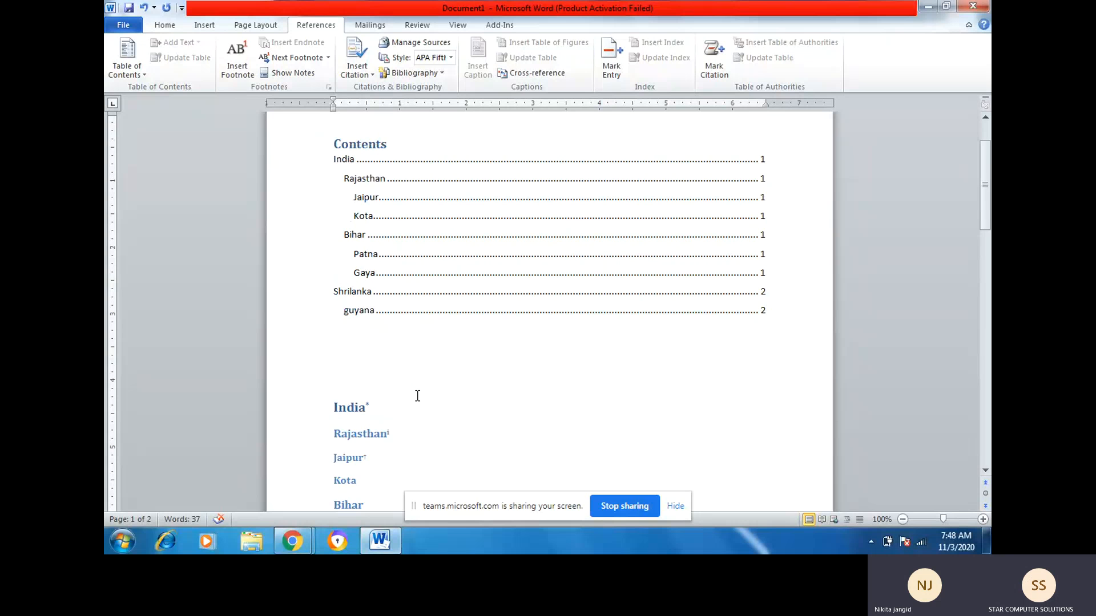
{"action": "scroll", "coordinate": [417, 396], "scroll_direction": "down", "scroll_amount": 9}
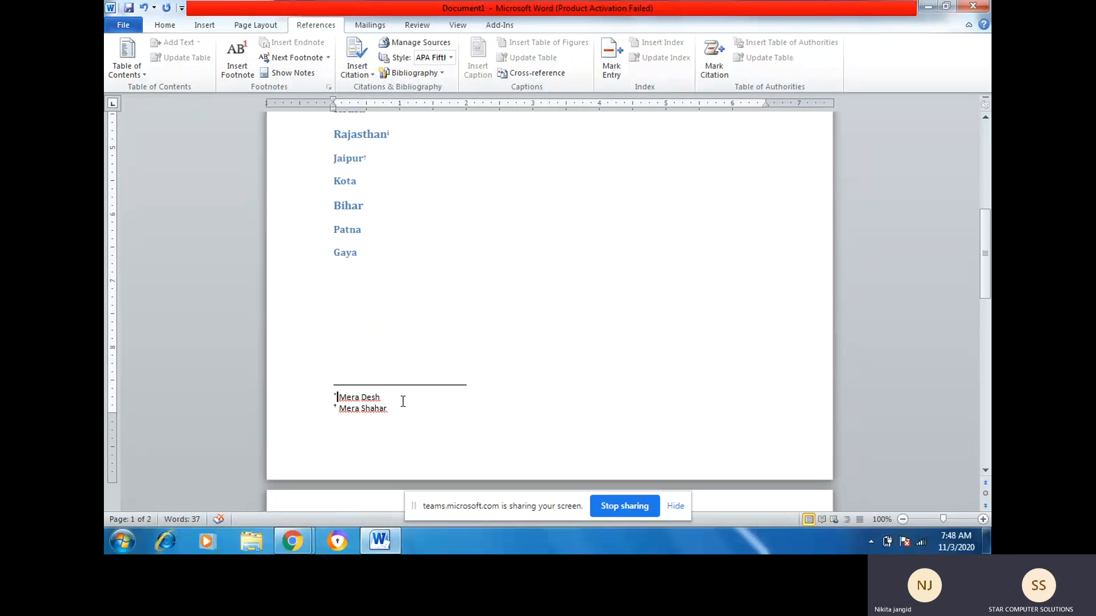
{"action": "right_click", "coordinate": [339, 400]}
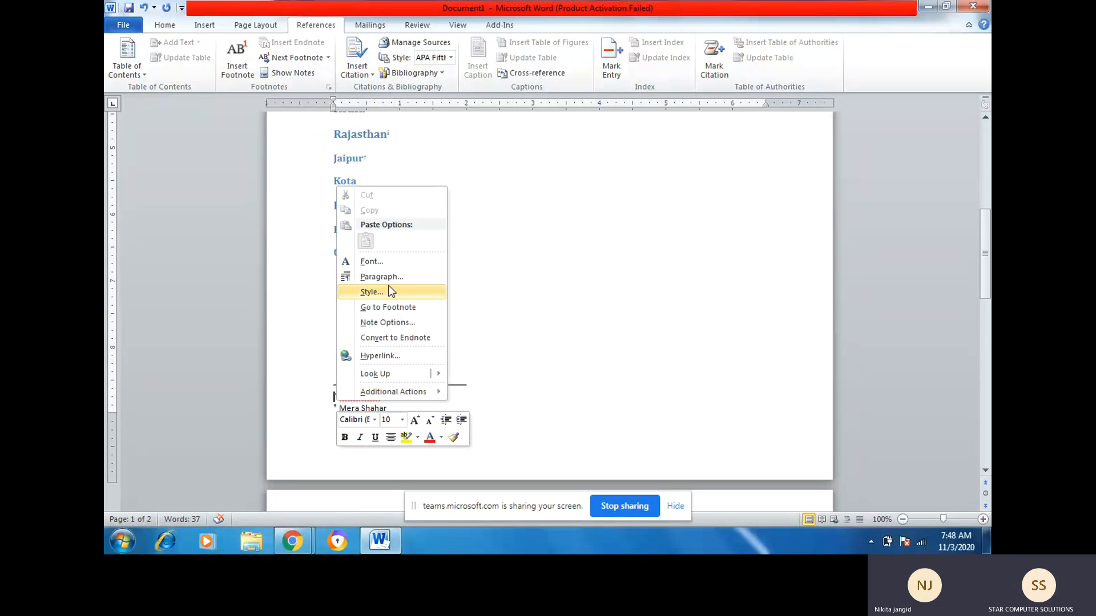
{"action": "left_click", "coordinate": [393, 323]}
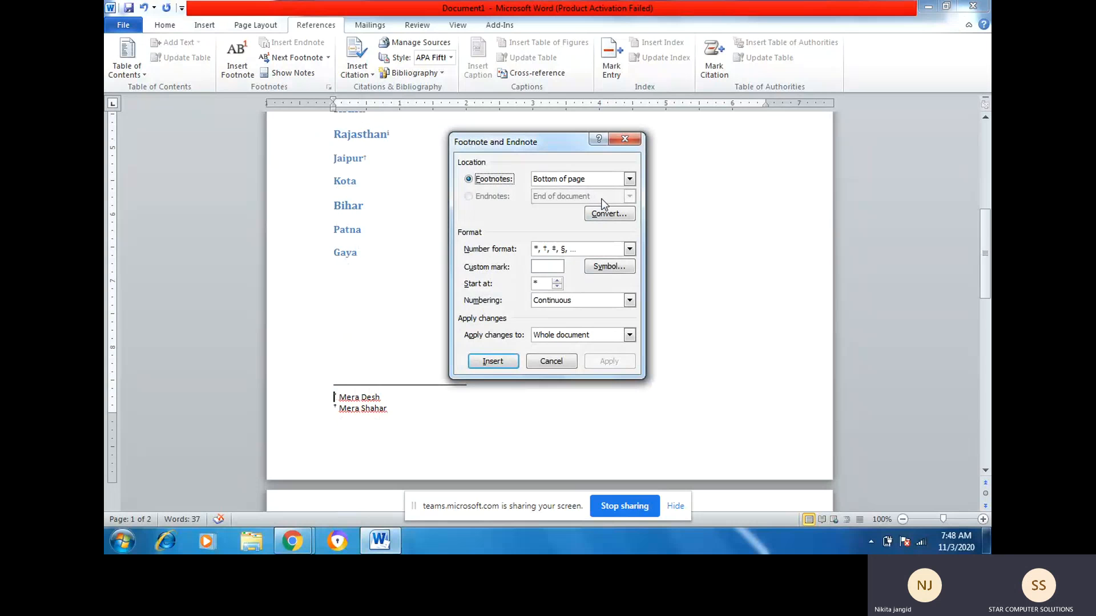
{"action": "left_click", "coordinate": [629, 300]}
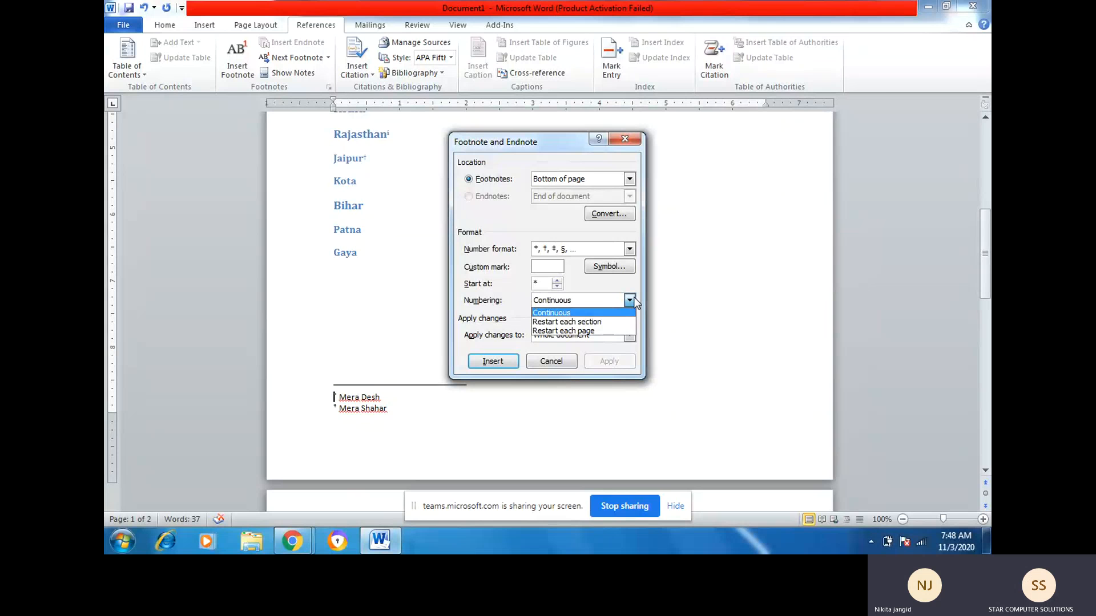
{"action": "left_click", "coordinate": [634, 302]}
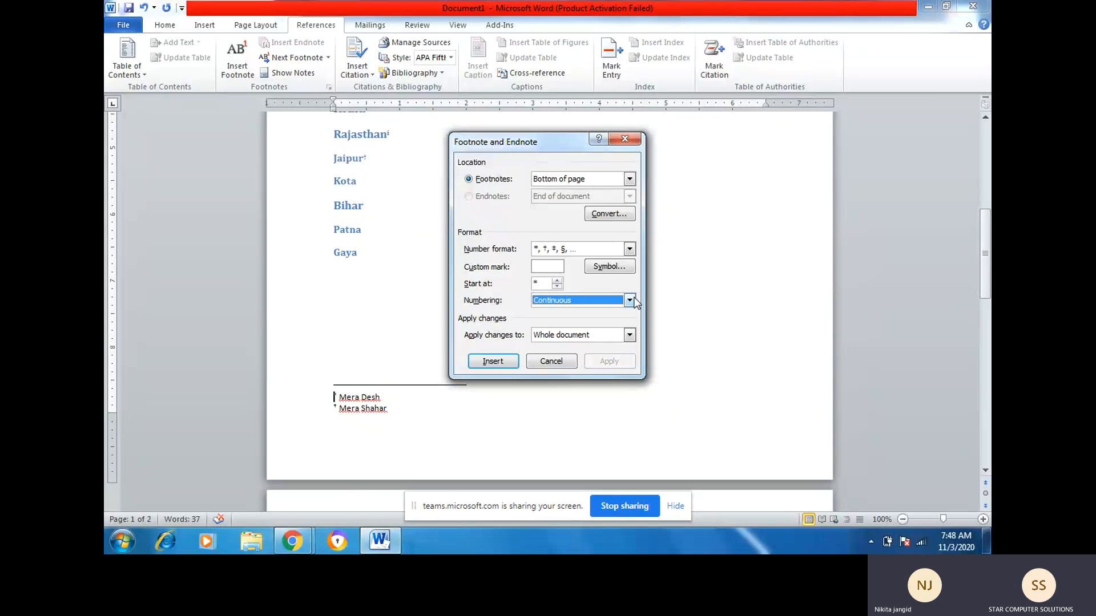
{"action": "left_click", "coordinate": [630, 335]}
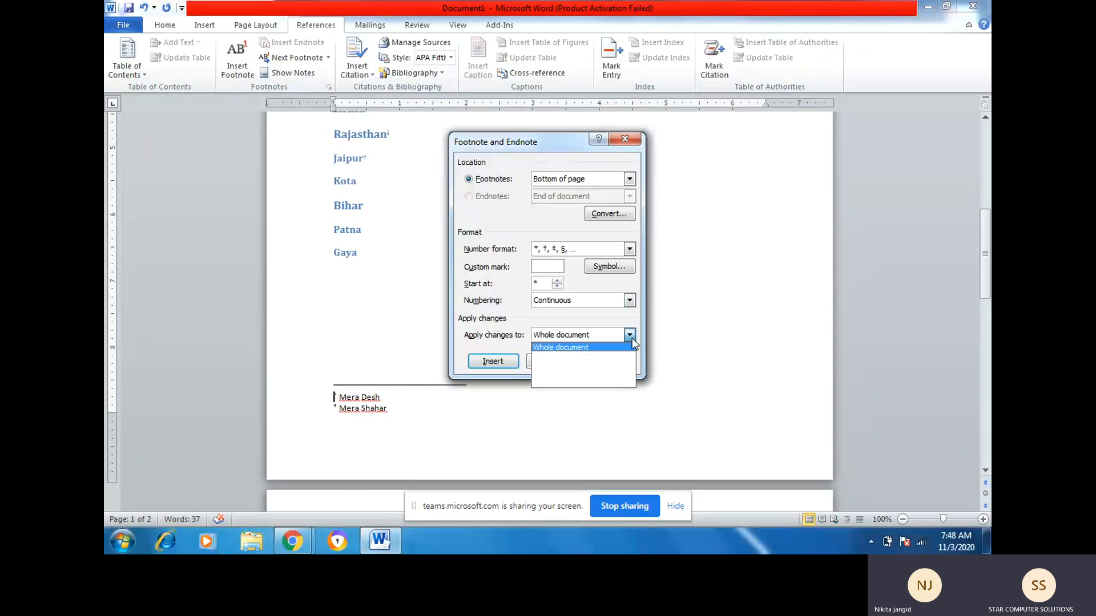
{"action": "left_click", "coordinate": [631, 338]}
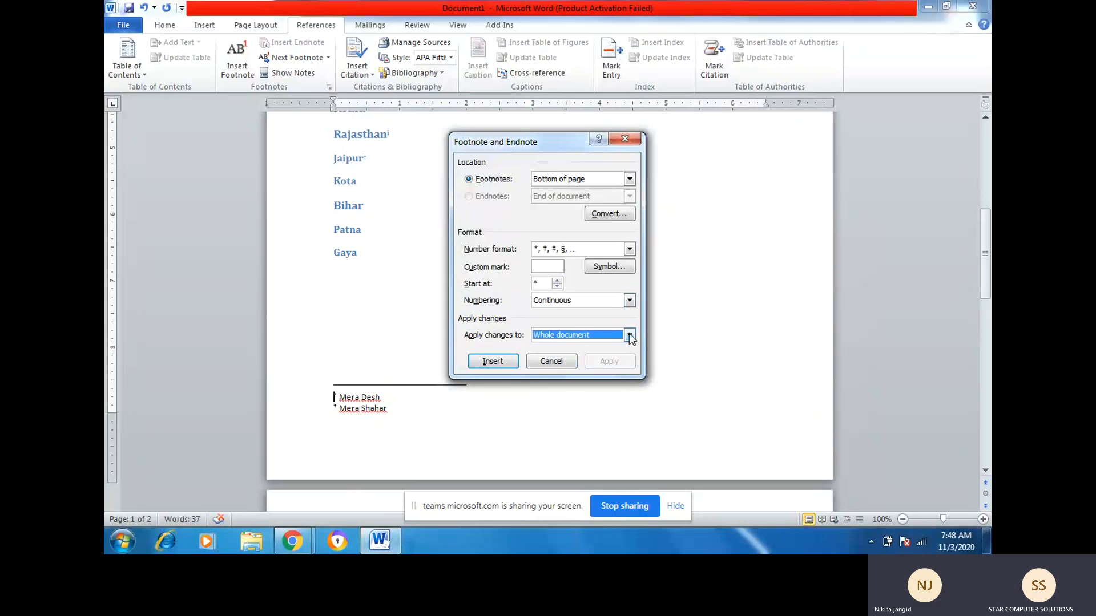
{"action": "left_click", "coordinate": [602, 266]}
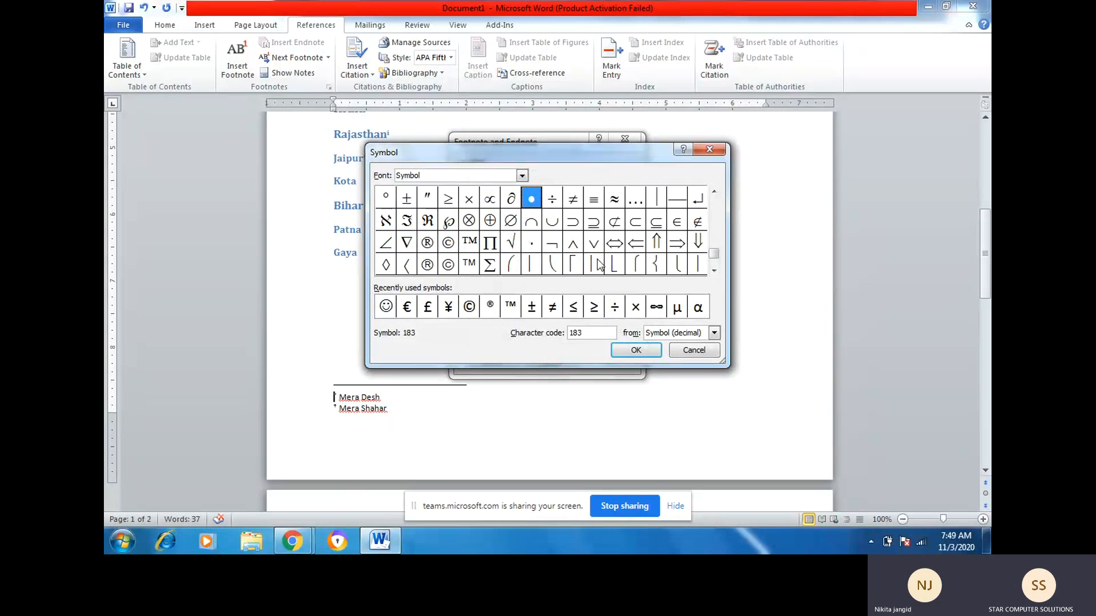
{"action": "left_click", "coordinate": [690, 351]}
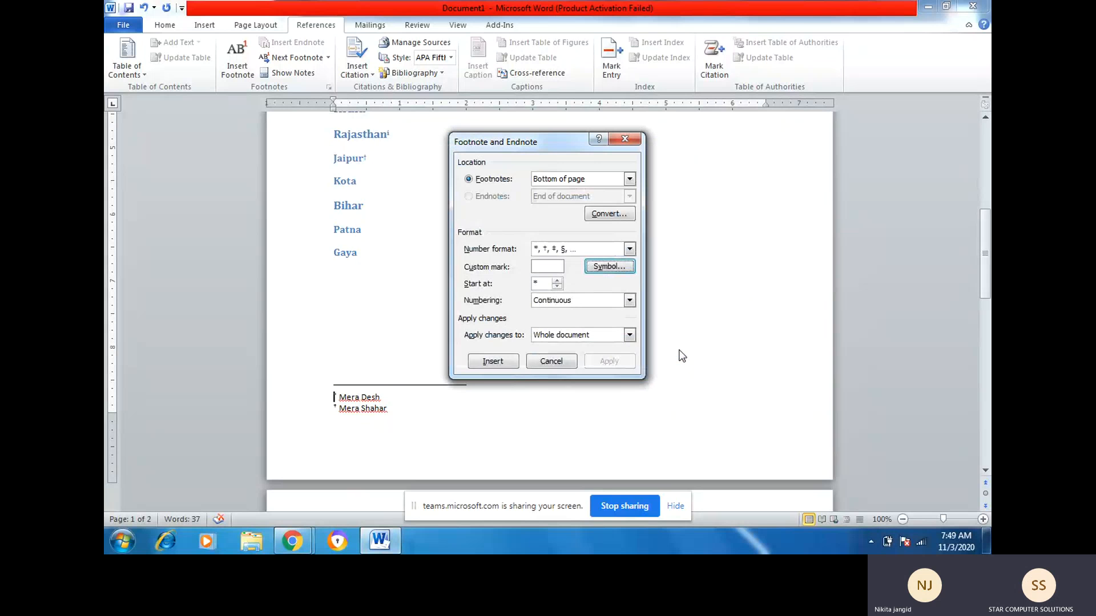
{"action": "left_click", "coordinate": [551, 361]}
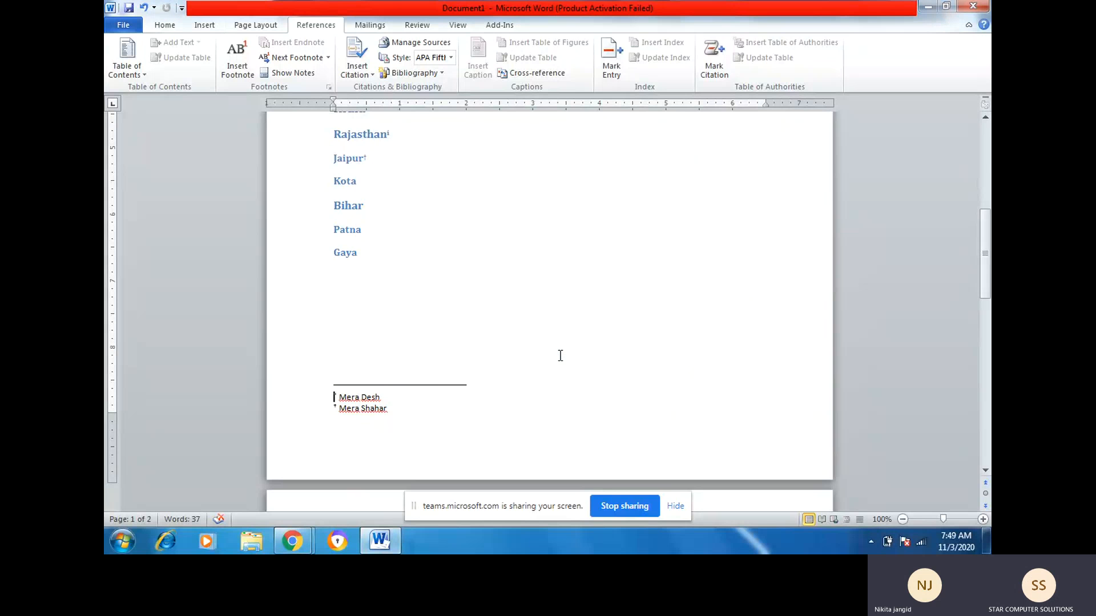
Examine the source types and bibliography fields for a new citation source at the India heading, without adding a source
{"action": "scroll", "coordinate": [560, 356], "scroll_direction": "up", "scroll_amount": 6}
{"action": "scroll", "coordinate": [560, 356], "scroll_direction": "up", "scroll_amount": 3}
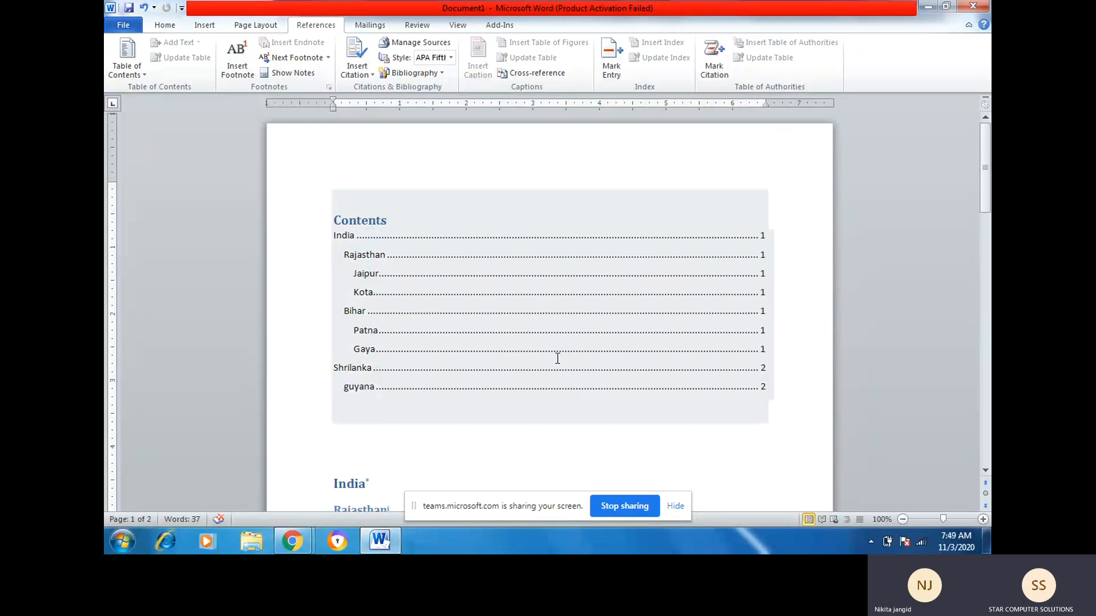
{"action": "left_click", "coordinate": [370, 484]}
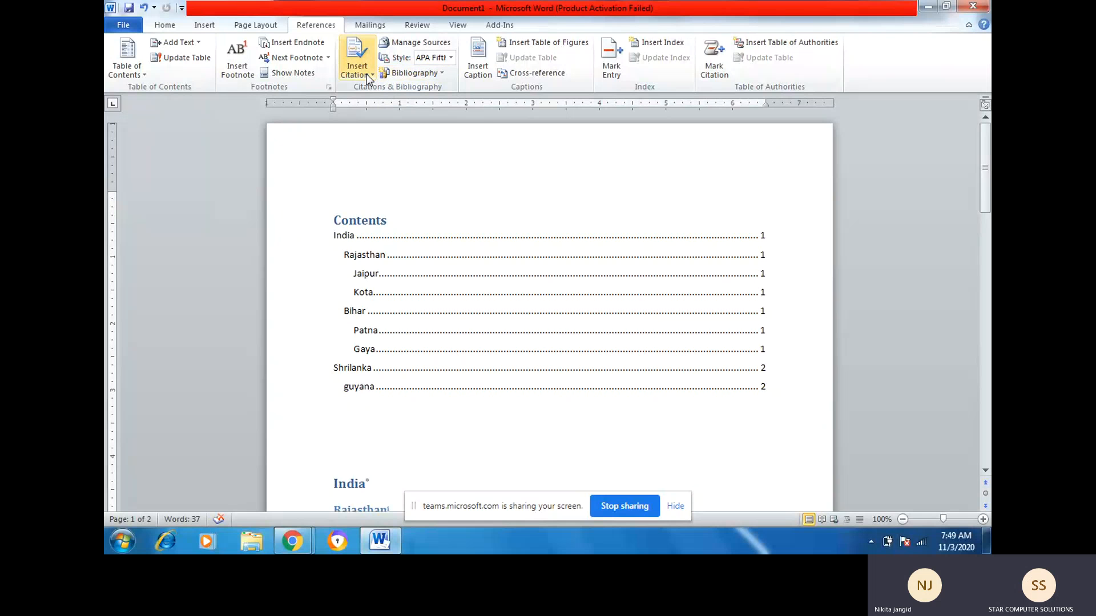
{"action": "left_click", "coordinate": [368, 78]}
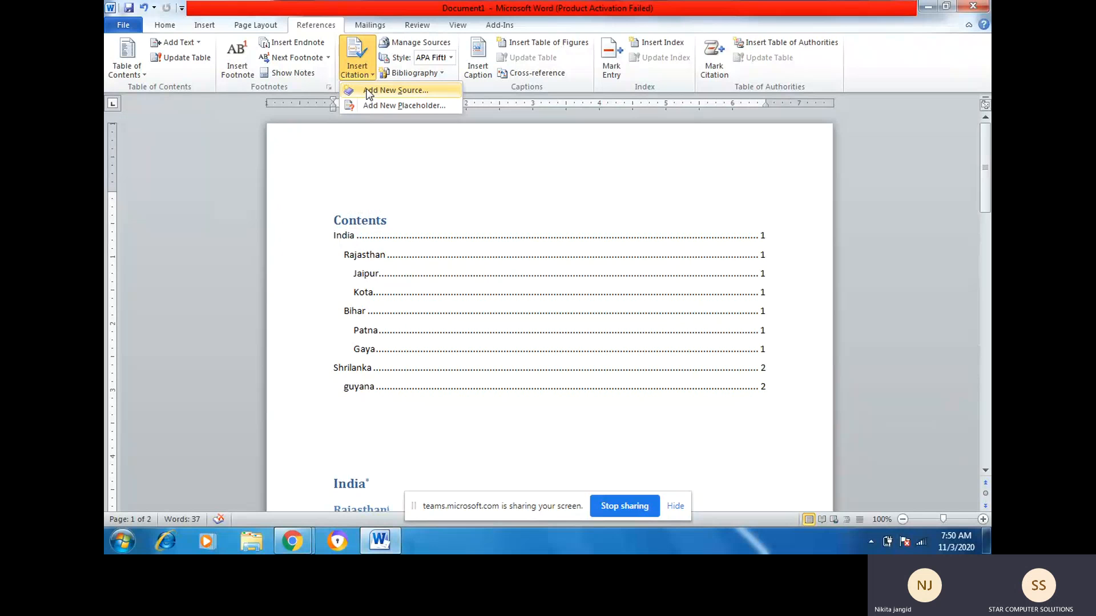
{"action": "left_click", "coordinate": [368, 89]}
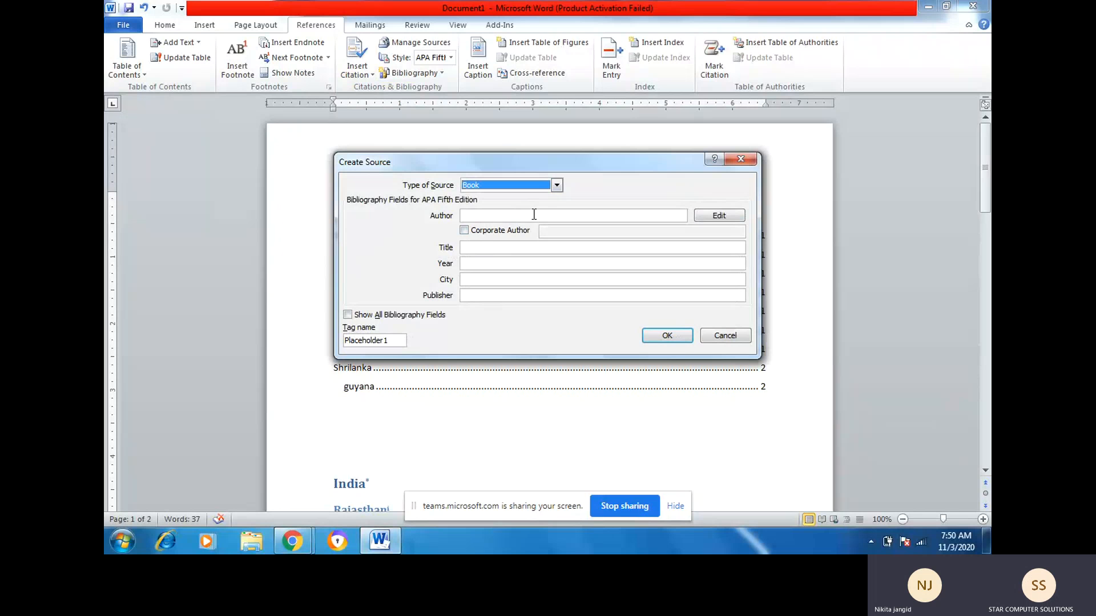
{"action": "left_click", "coordinate": [556, 185]}
{"action": "left_click", "coordinate": [558, 186]}
{"action": "left_click", "coordinate": [556, 185]}
{"action": "left_click", "coordinate": [616, 210]}
{"action": "left_click", "coordinate": [714, 338]}
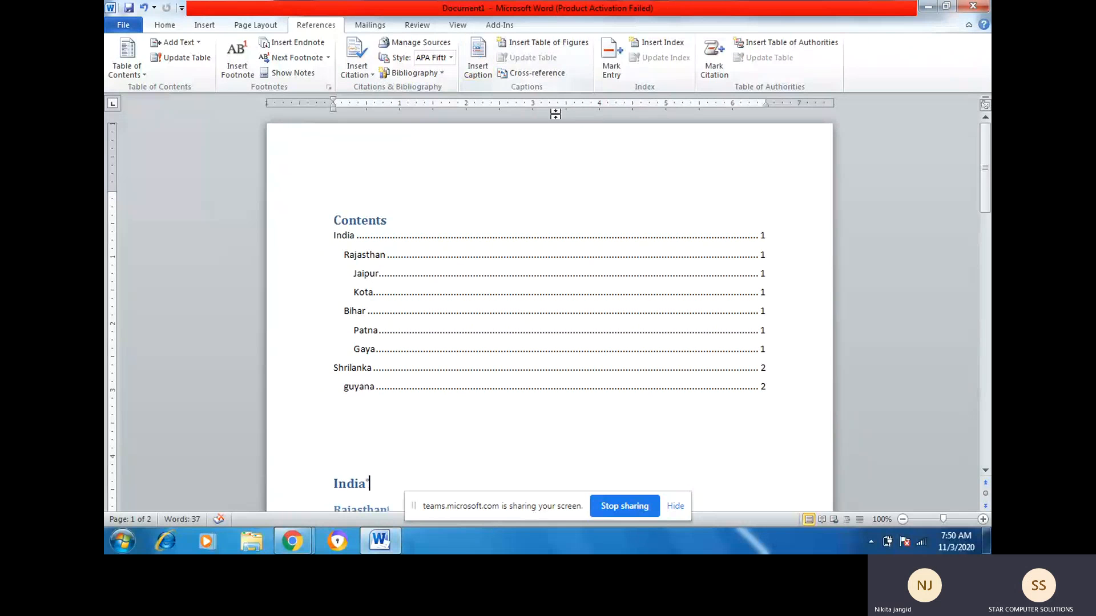
Insert the Koala picture from Sample Pictures below the guyana heading on page 2 and shrink it to about 3.1 inches wide
{"action": "left_click", "coordinate": [568, 166]}
{"action": "scroll", "coordinate": [567, 166], "scroll_direction": "down", "scroll_amount": 4}
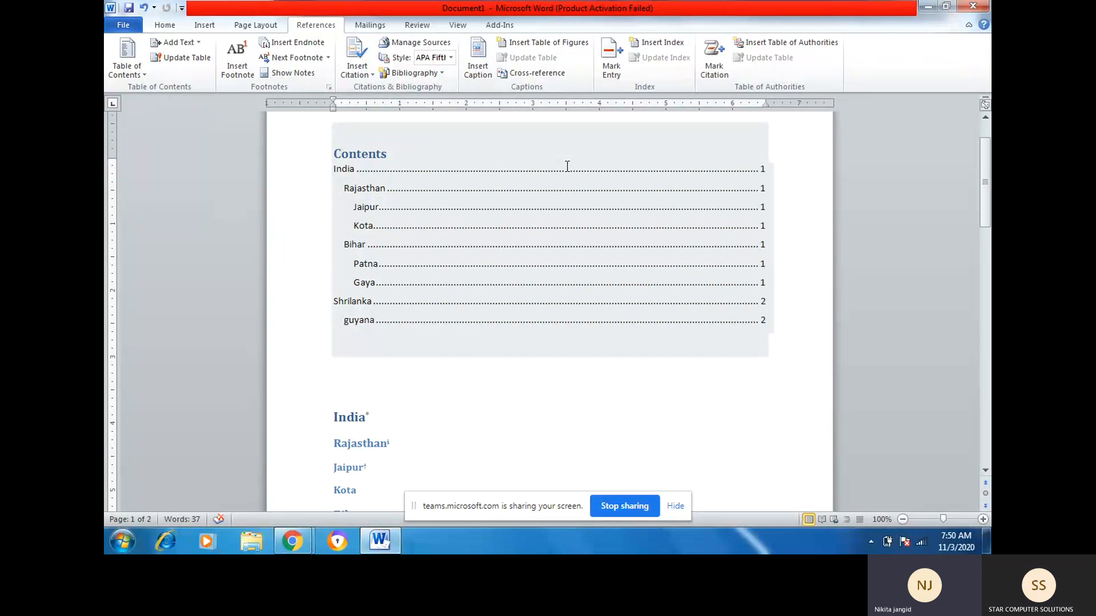
{"action": "scroll", "coordinate": [567, 166], "scroll_direction": "down", "scroll_amount": 5}
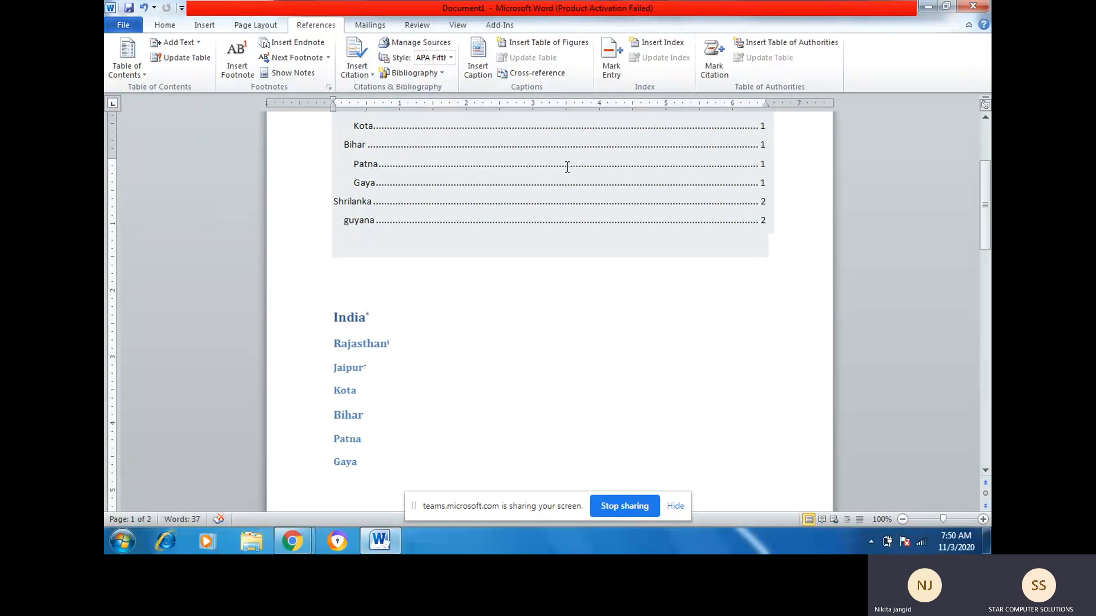
{"action": "scroll", "coordinate": [533, 274], "scroll_direction": "down", "scroll_amount": 7}
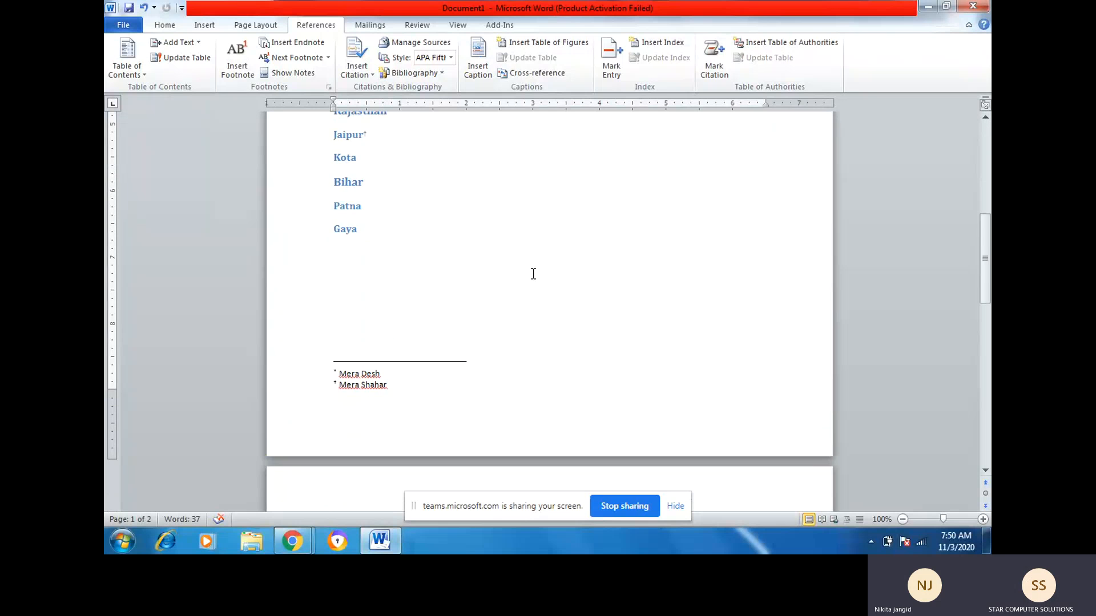
{"action": "left_click", "coordinate": [475, 444]}
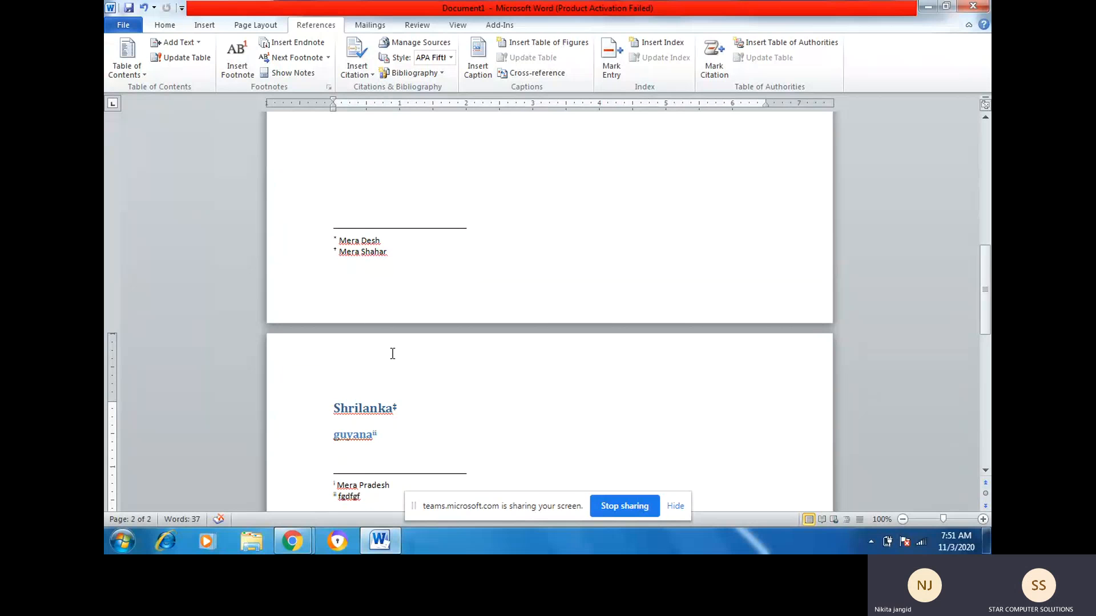
{"action": "left_click", "coordinate": [204, 24]}
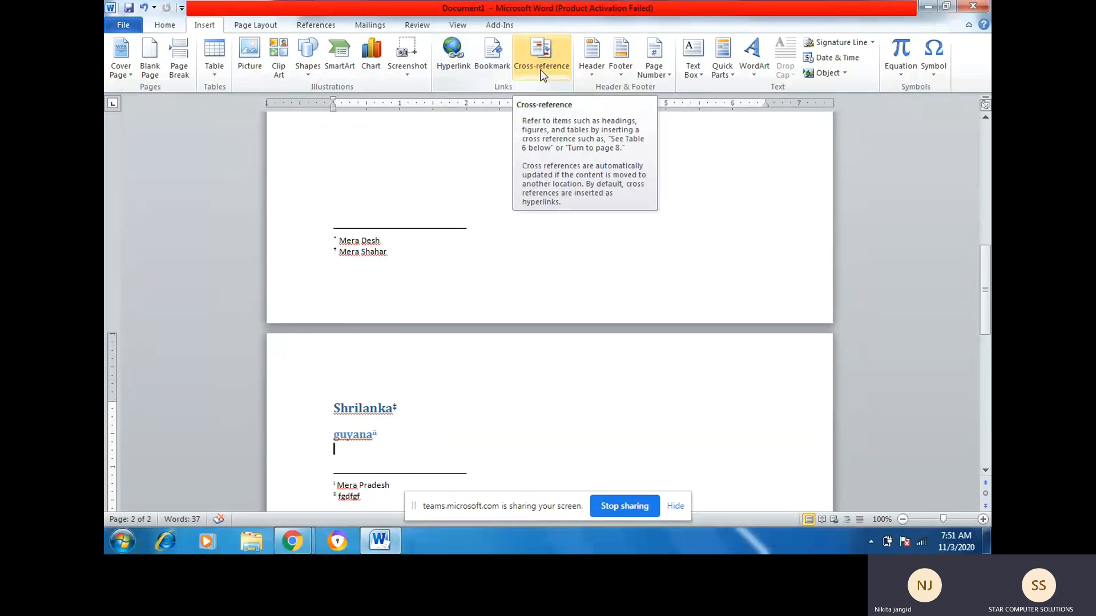
{"action": "left_click", "coordinate": [317, 25]}
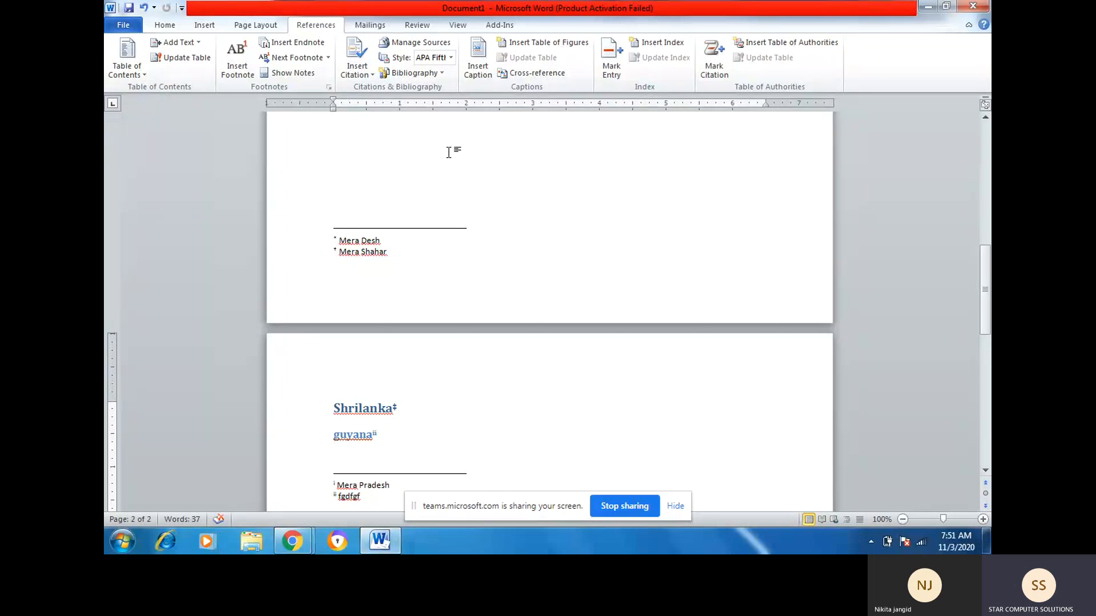
{"action": "left_click", "coordinate": [204, 25]}
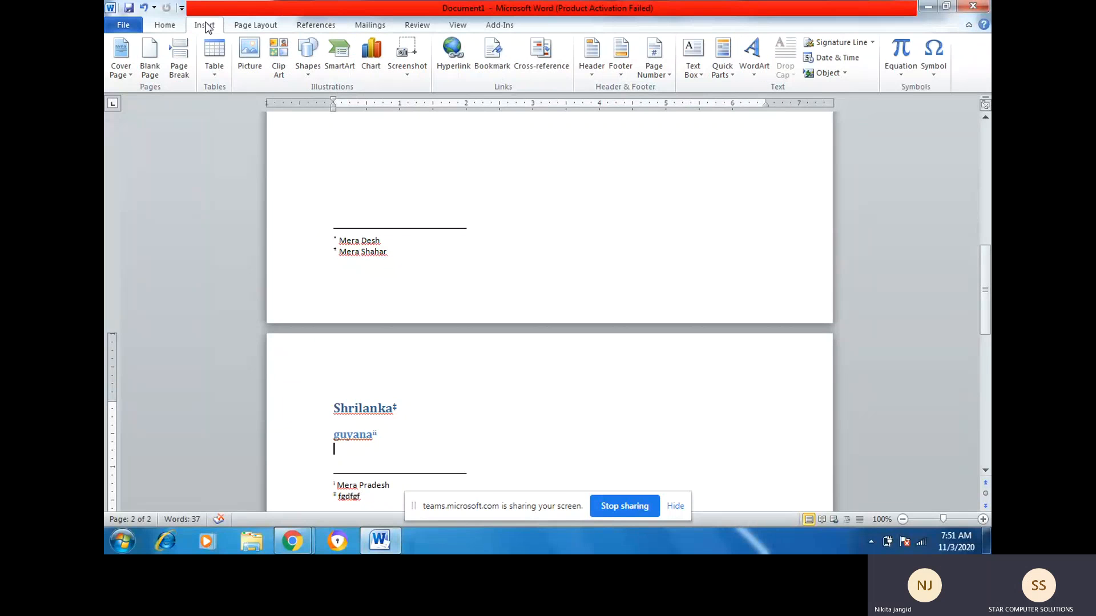
{"action": "left_click", "coordinate": [247, 64]}
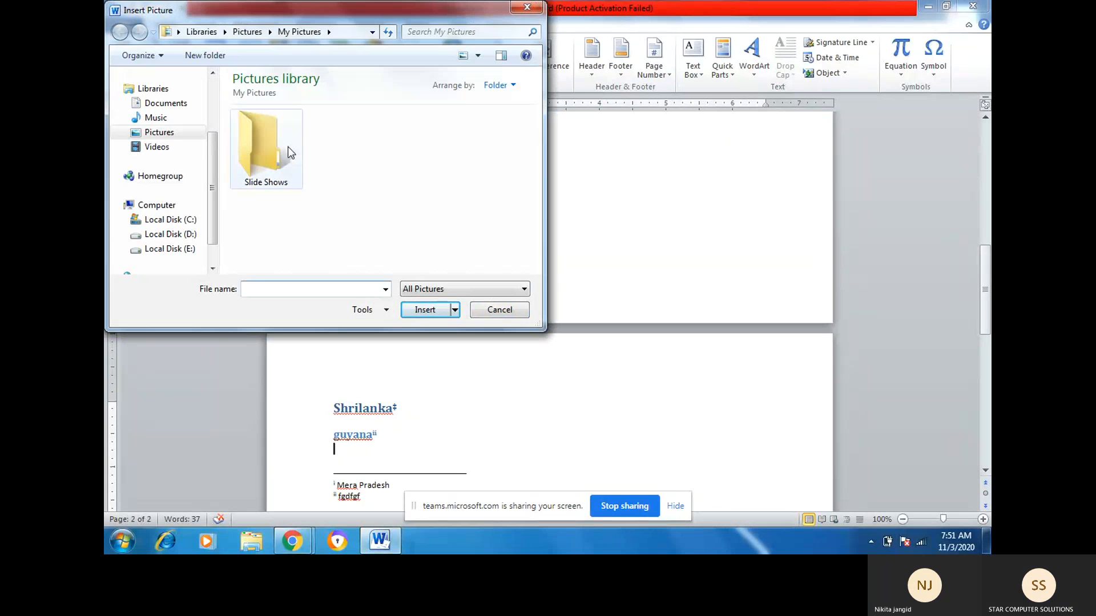
{"action": "left_click", "coordinate": [248, 32]}
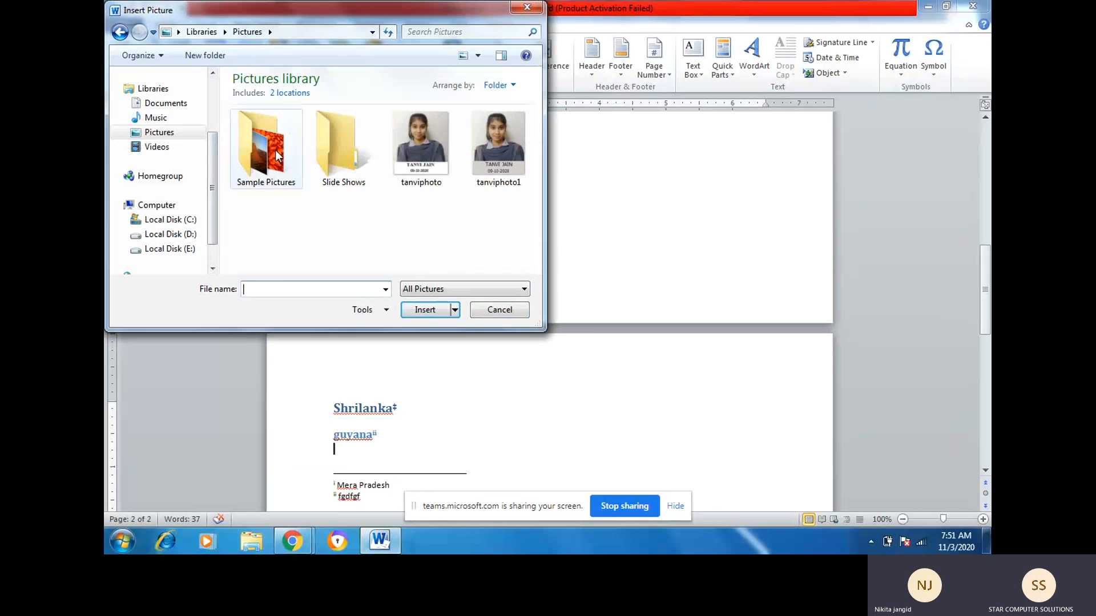
{"action": "double_click", "coordinate": [279, 154]}
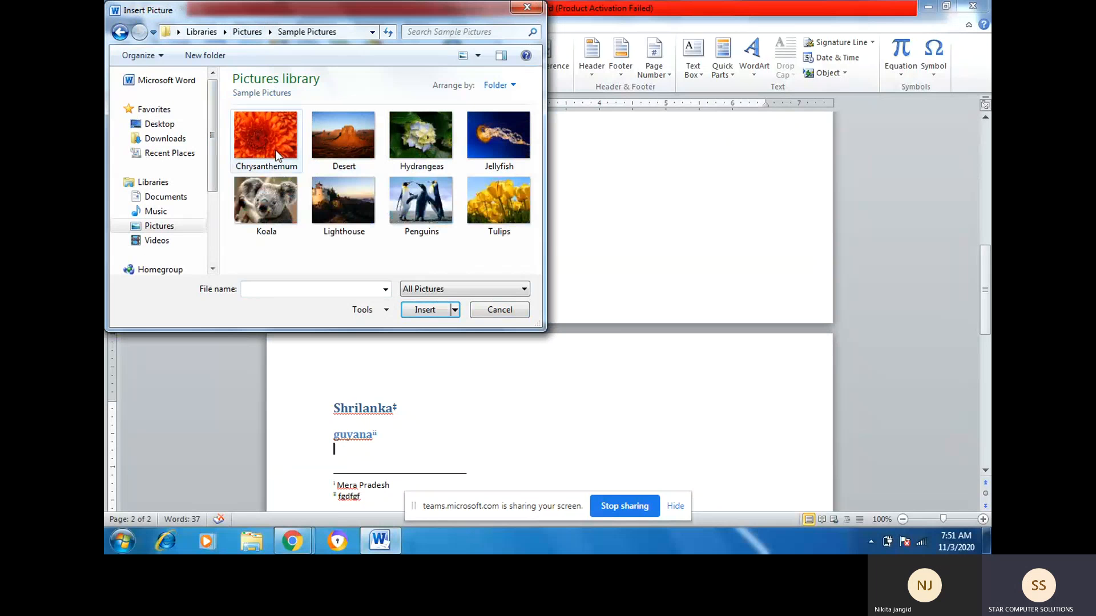
{"action": "key", "text": "Escape"}
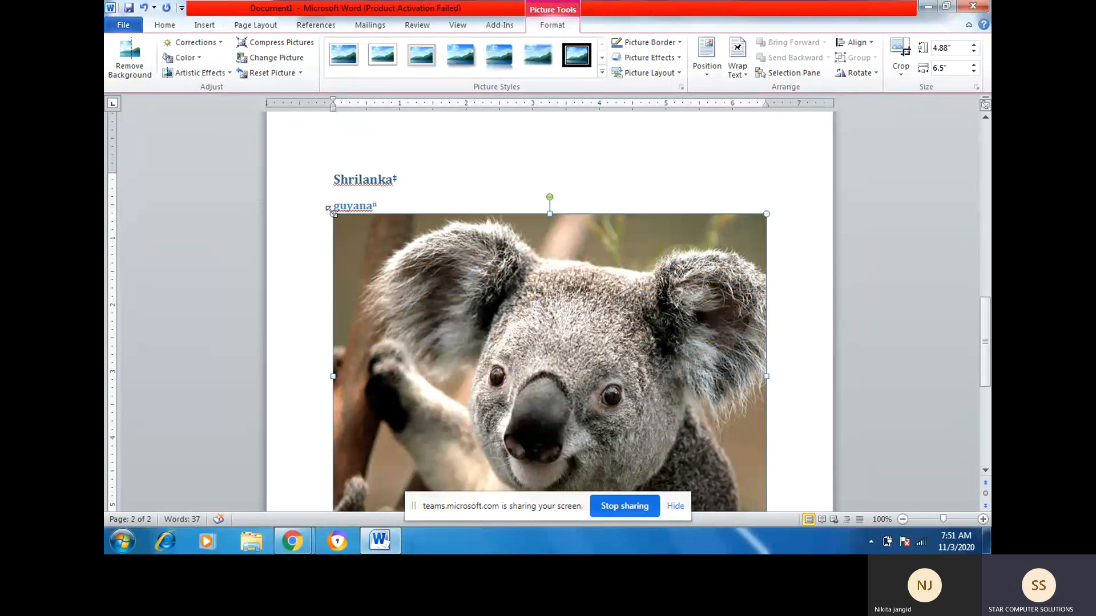
{"action": "left_click_drag", "start_coordinate": [329, 210], "coordinate": [550, 377]}
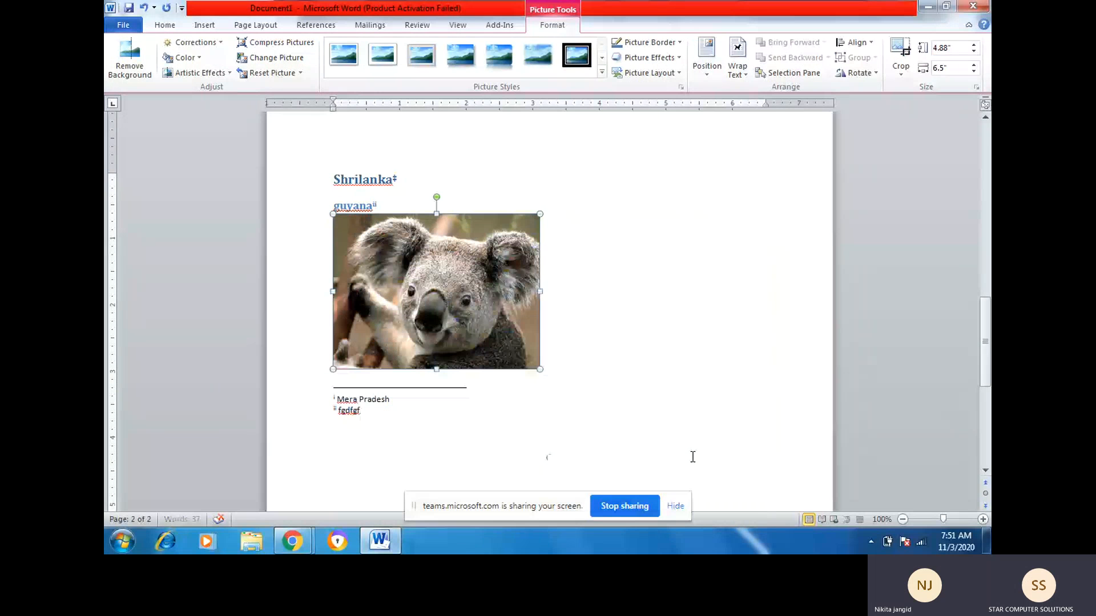
Add the caption Figure 1 to the koala picture, using the Figure label positioned below the selected item
{"action": "left_click", "coordinate": [315, 24]}
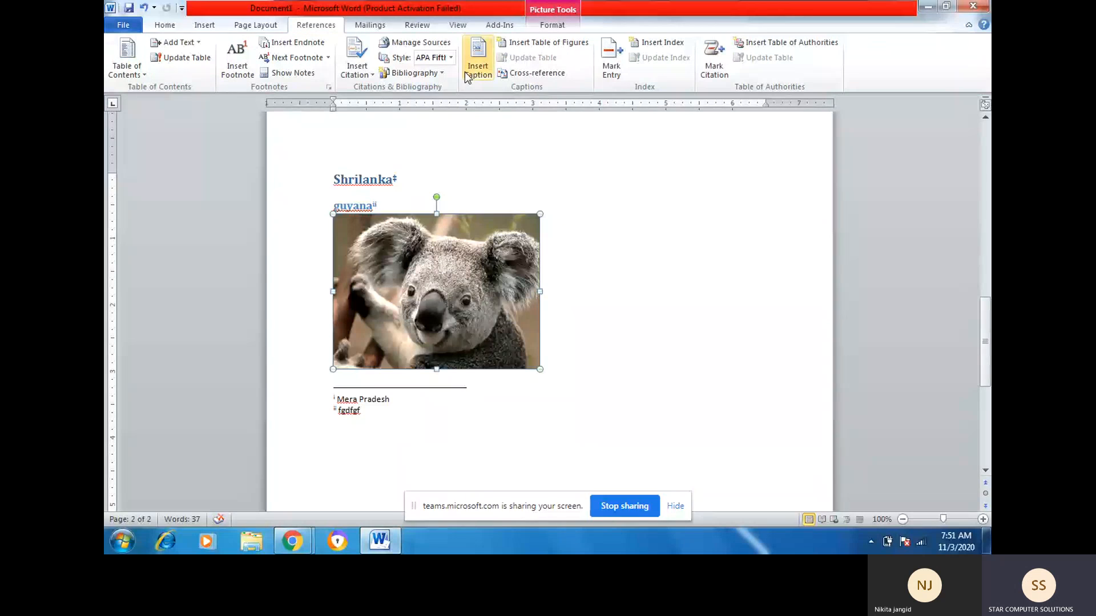
{"action": "left_click", "coordinate": [467, 77]}
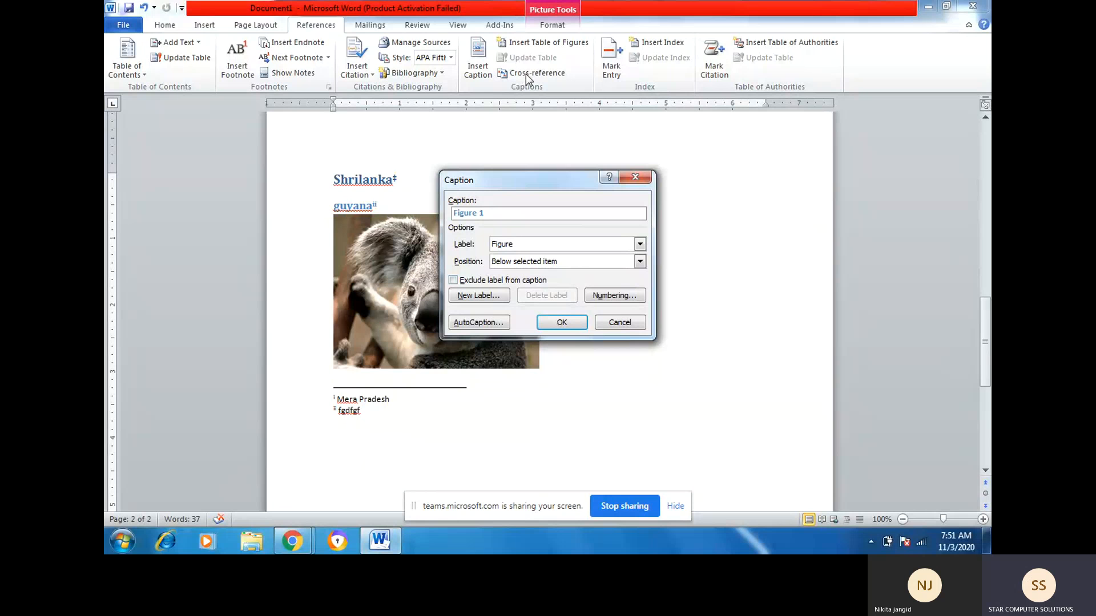
{"action": "left_click", "coordinate": [561, 323]}
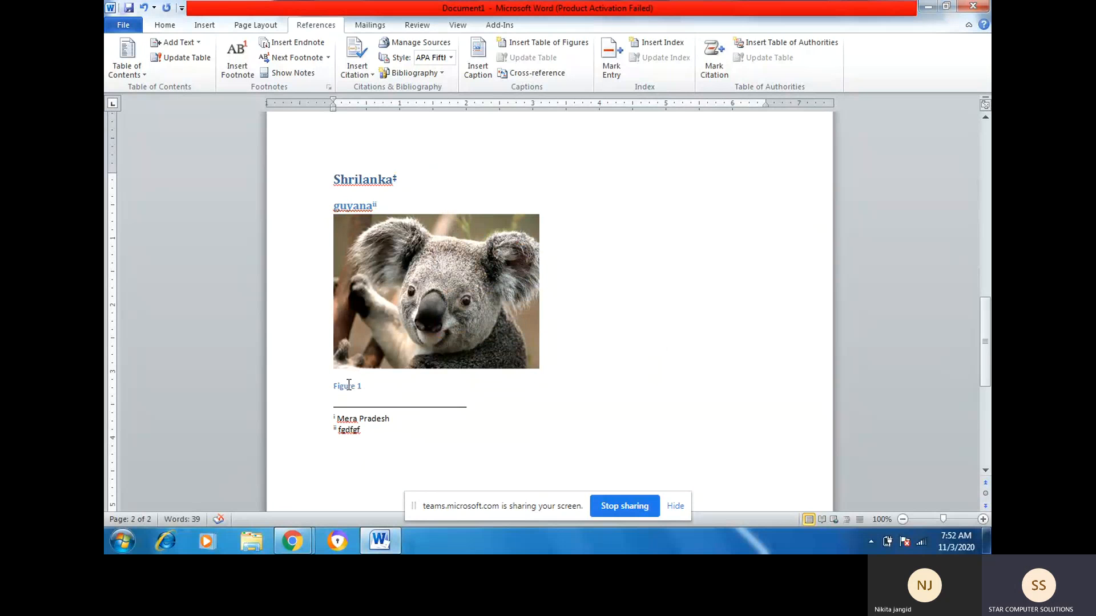
Below the Gaya heading, write "See" followed by a hyperlinked cross-reference to the entire caption of Figure 1
{"action": "scroll", "coordinate": [458, 355], "scroll_direction": "up", "scroll_amount": 15}
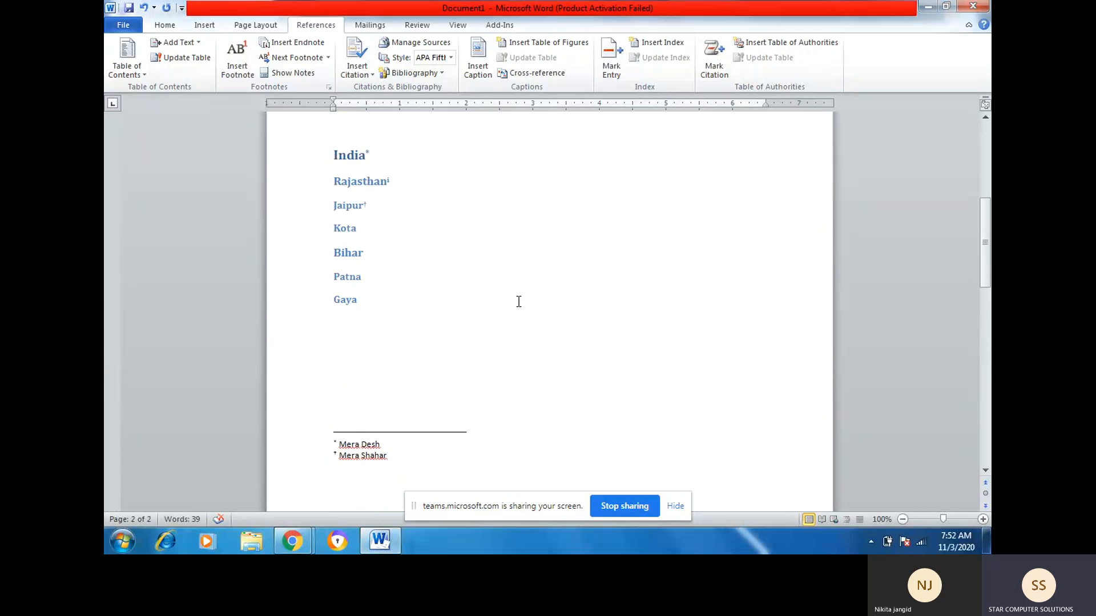
{"action": "left_click", "coordinate": [348, 379]}
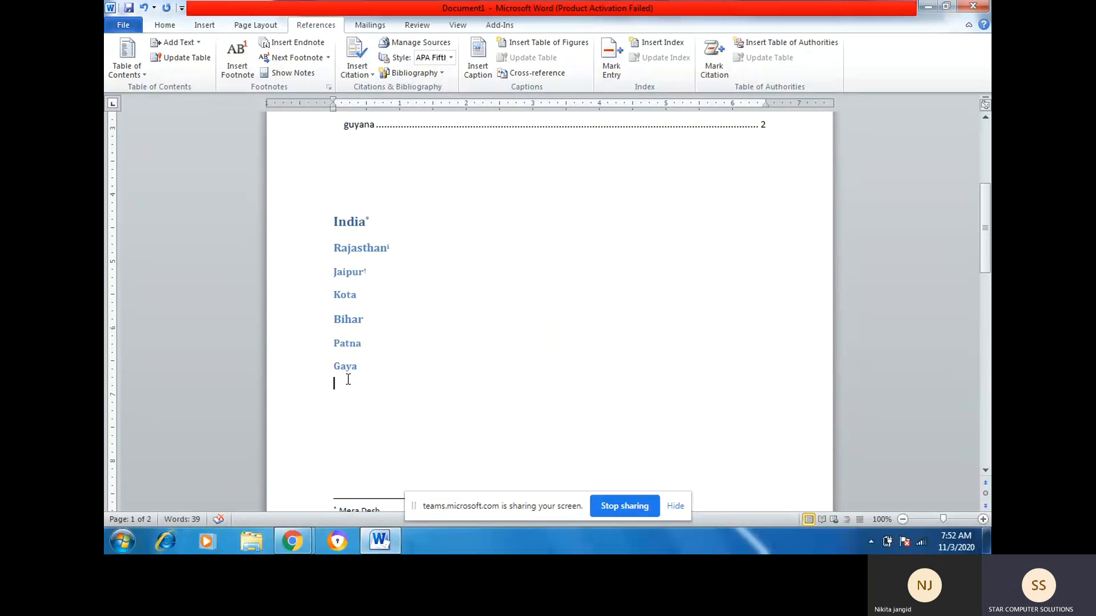
{"action": "type", "text": "See"}
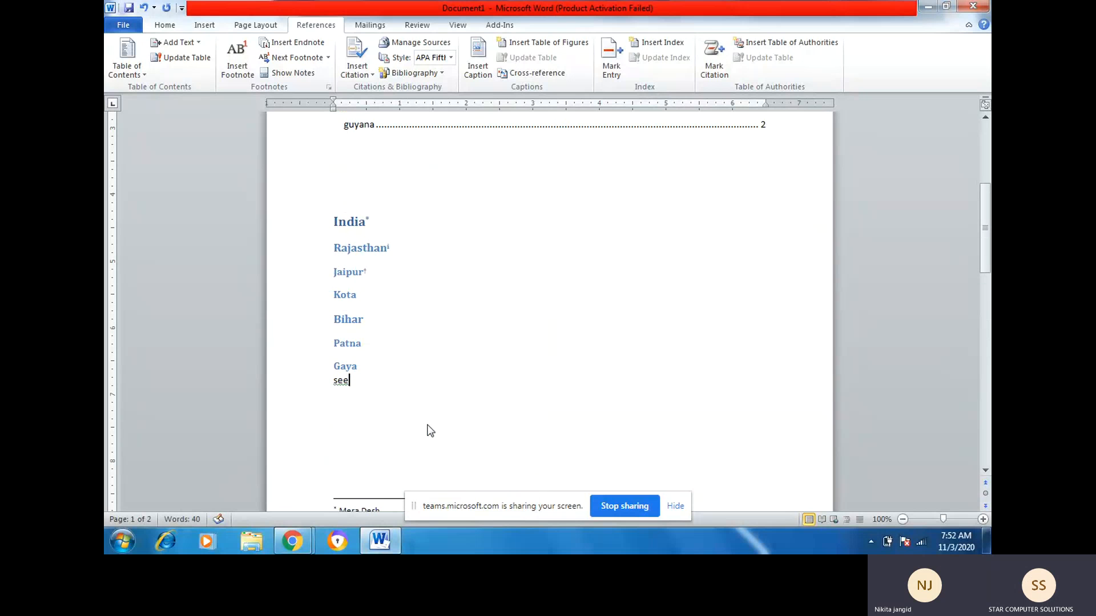
{"action": "left_click", "coordinate": [532, 74]}
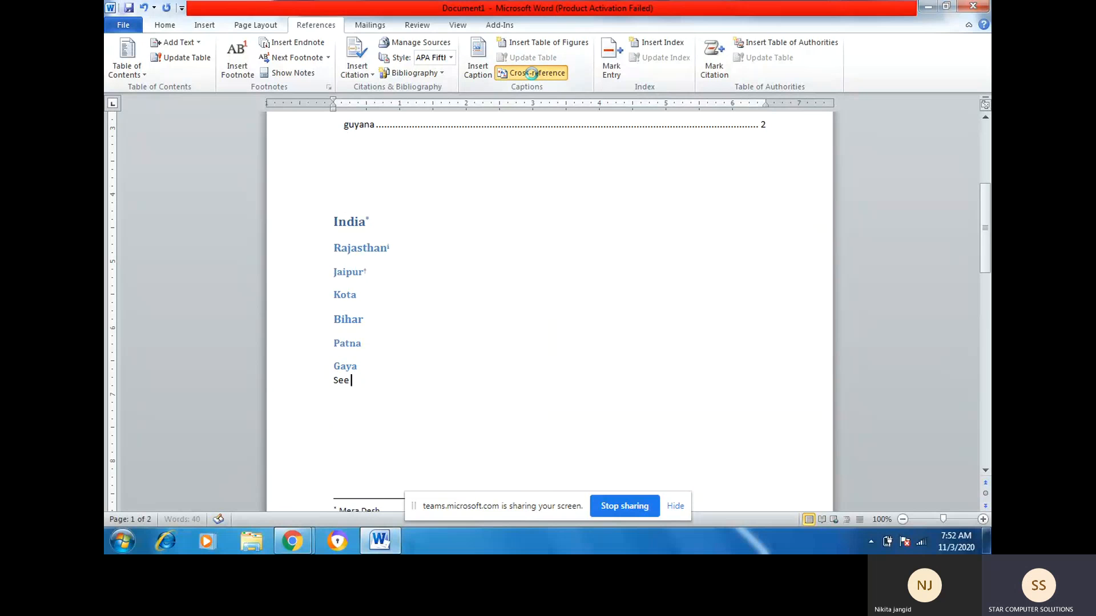
{"action": "left_click", "coordinate": [547, 180]}
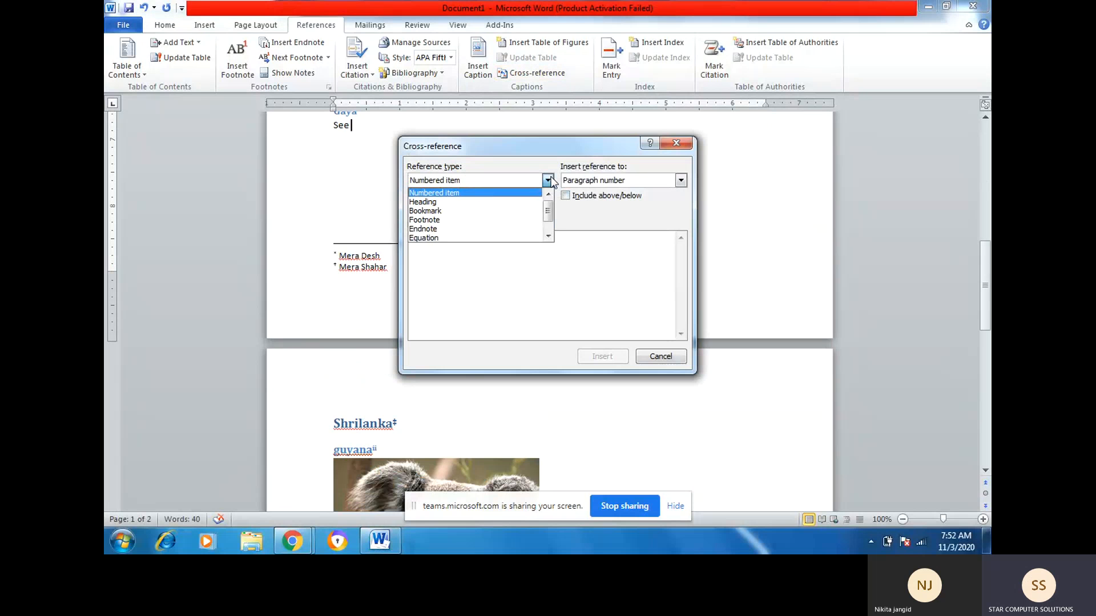
{"action": "left_click", "coordinate": [457, 228]}
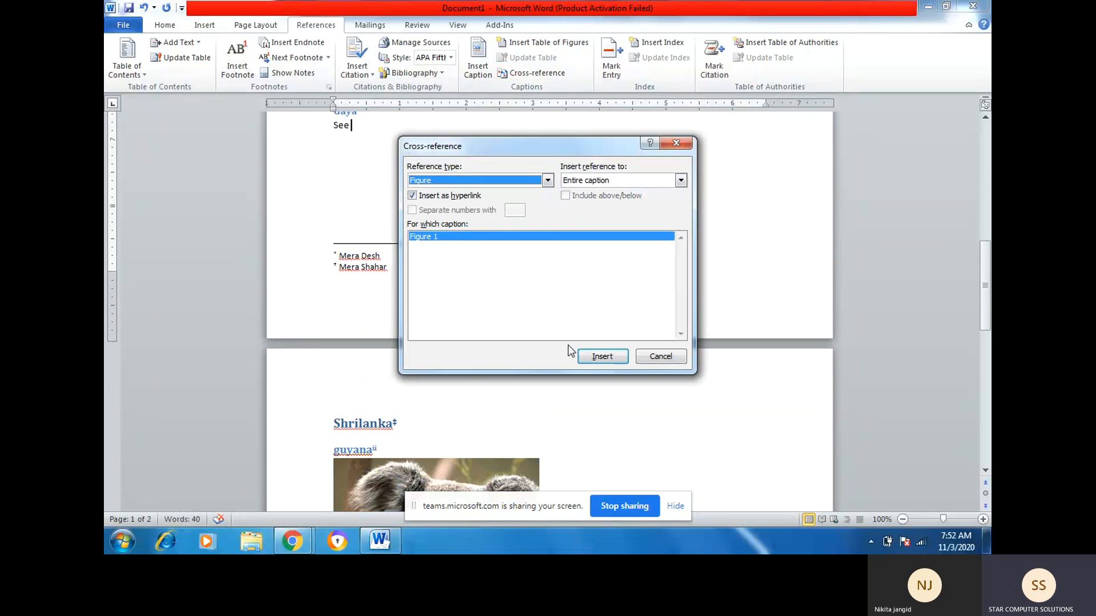
{"action": "left_click", "coordinate": [606, 359]}
{"action": "left_click", "coordinate": [660, 352]}
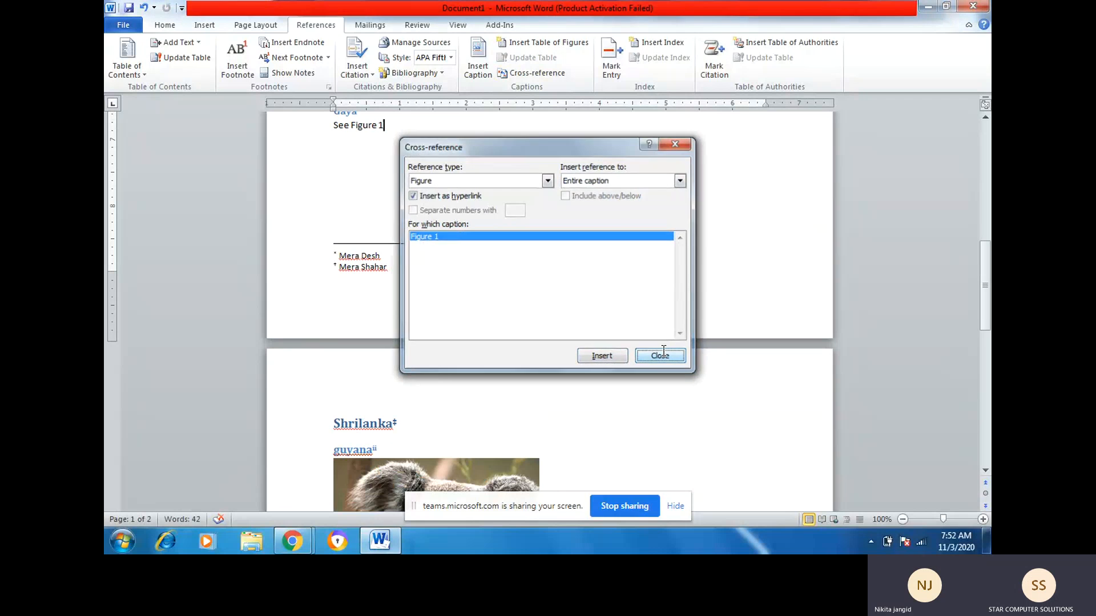
Follow the Figure 1 cross-reference to the koala caption, and compare the reference below Gaya with the captioned picture on page 2
{"action": "left_click", "coordinate": [368, 127], "text": "ctrl"}
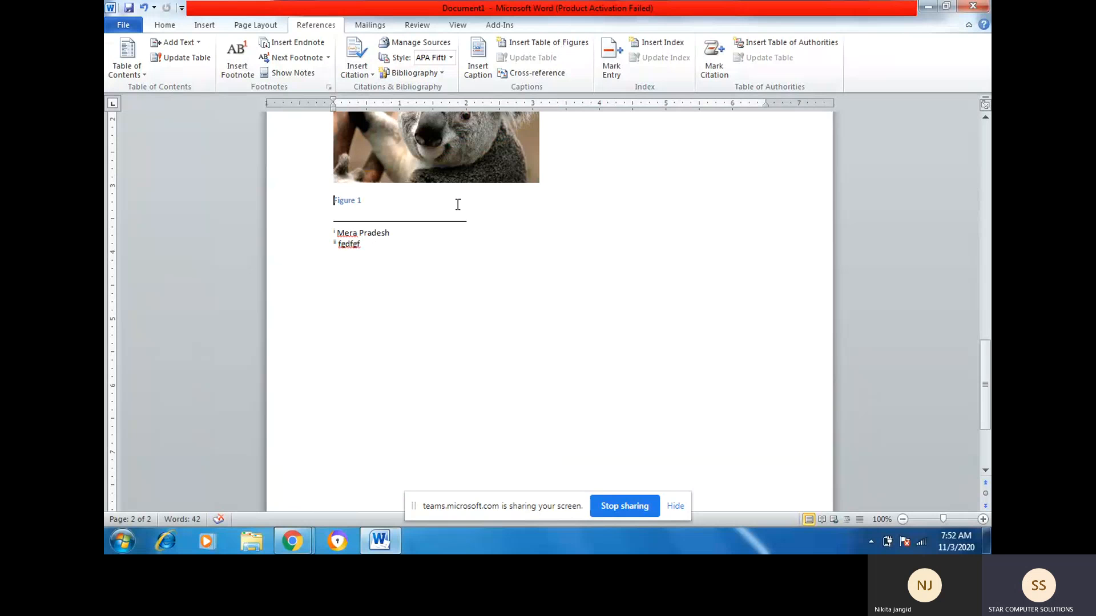
{"action": "scroll", "coordinate": [457, 204], "scroll_direction": "up", "scroll_amount": 3}
{"action": "scroll", "coordinate": [457, 204], "scroll_direction": "up", "scroll_amount": 9}
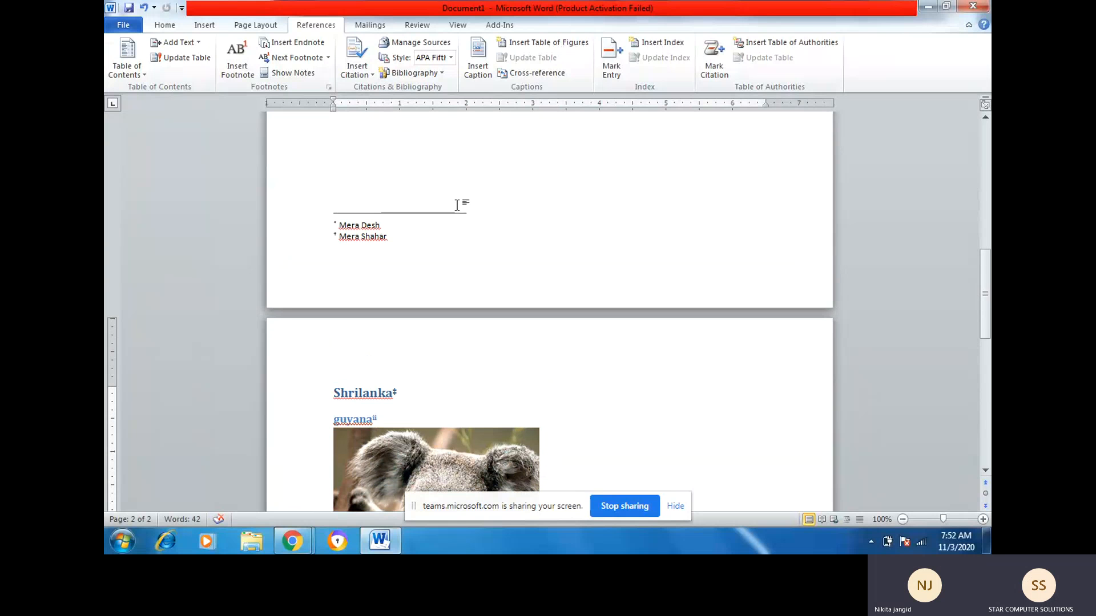
{"action": "scroll", "coordinate": [457, 204], "scroll_direction": "up", "scroll_amount": 5}
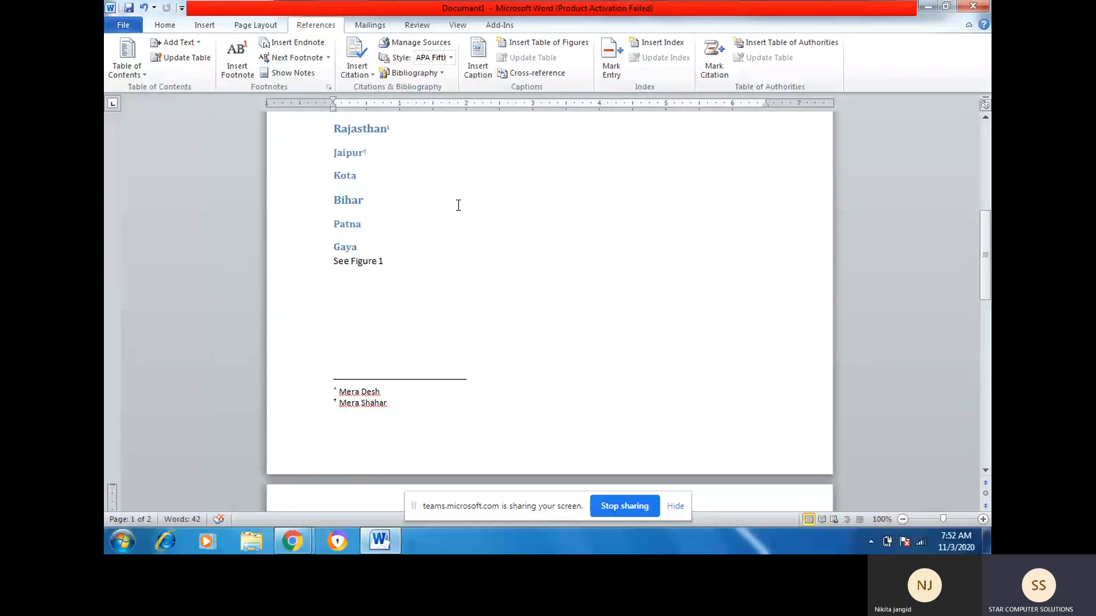
{"action": "left_click", "coordinate": [388, 262]}
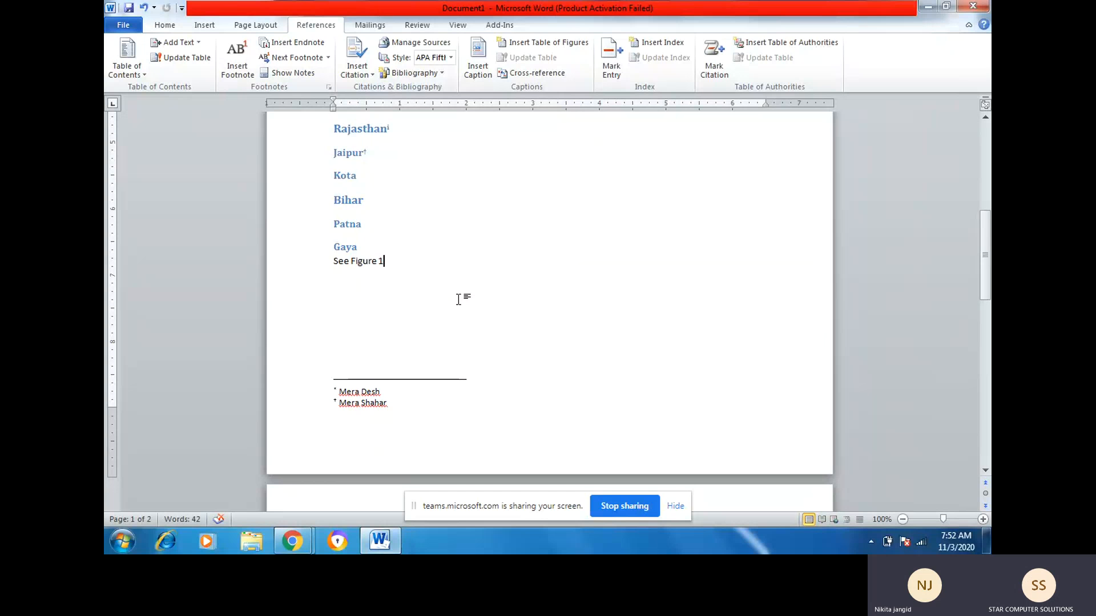
{"action": "scroll", "coordinate": [445, 304], "scroll_direction": "down", "scroll_amount": 6}
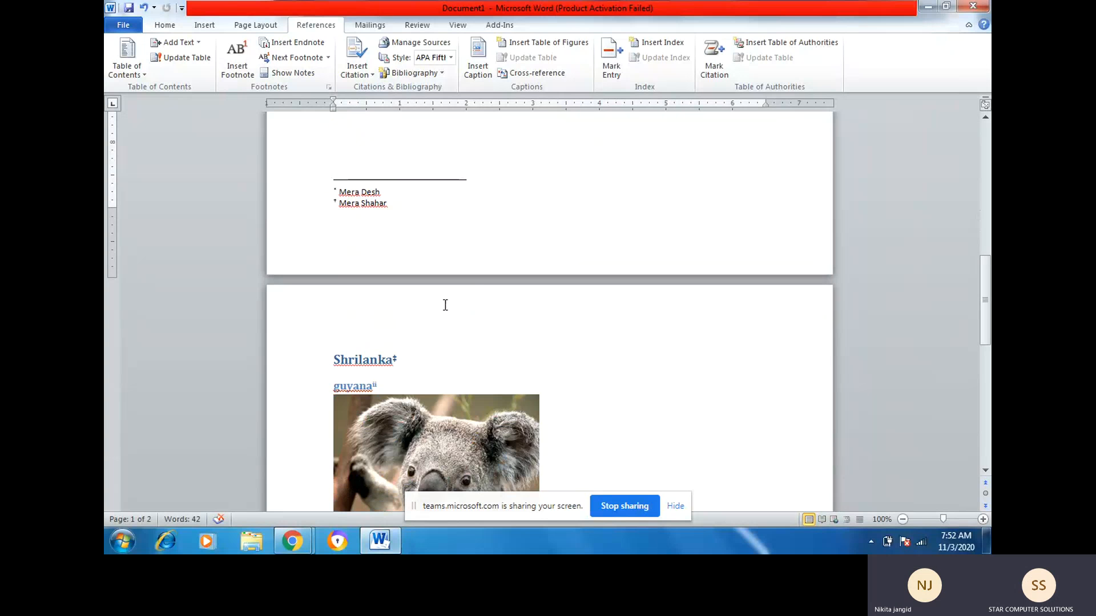
{"action": "scroll", "coordinate": [445, 305], "scroll_direction": "down", "scroll_amount": 5}
{"action": "left_click", "coordinate": [396, 408]}
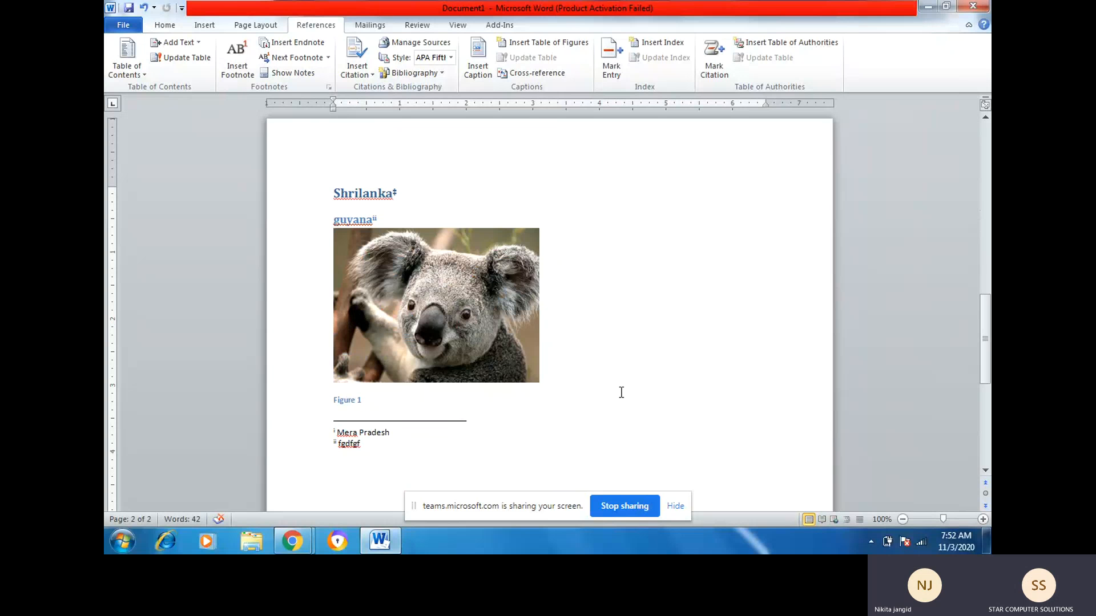
Insert a table of figures directly below the table of contents, using the Figure caption label, dotted leader and From template format
{"action": "scroll", "coordinate": [621, 392], "scroll_direction": "up", "scroll_amount": 18}
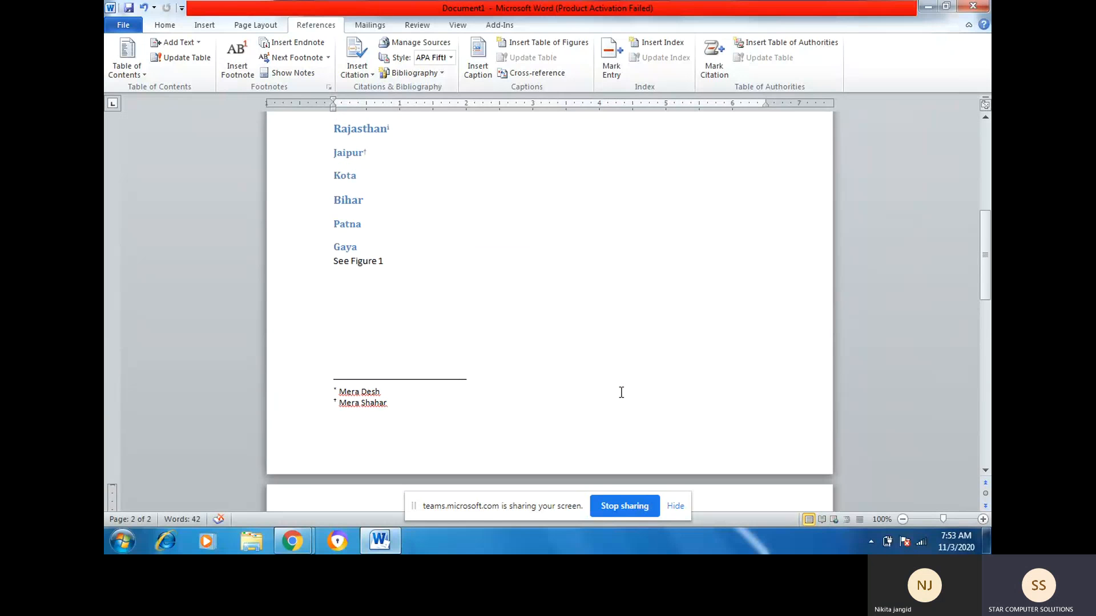
{"action": "scroll", "coordinate": [621, 392], "scroll_direction": "up", "scroll_amount": 4}
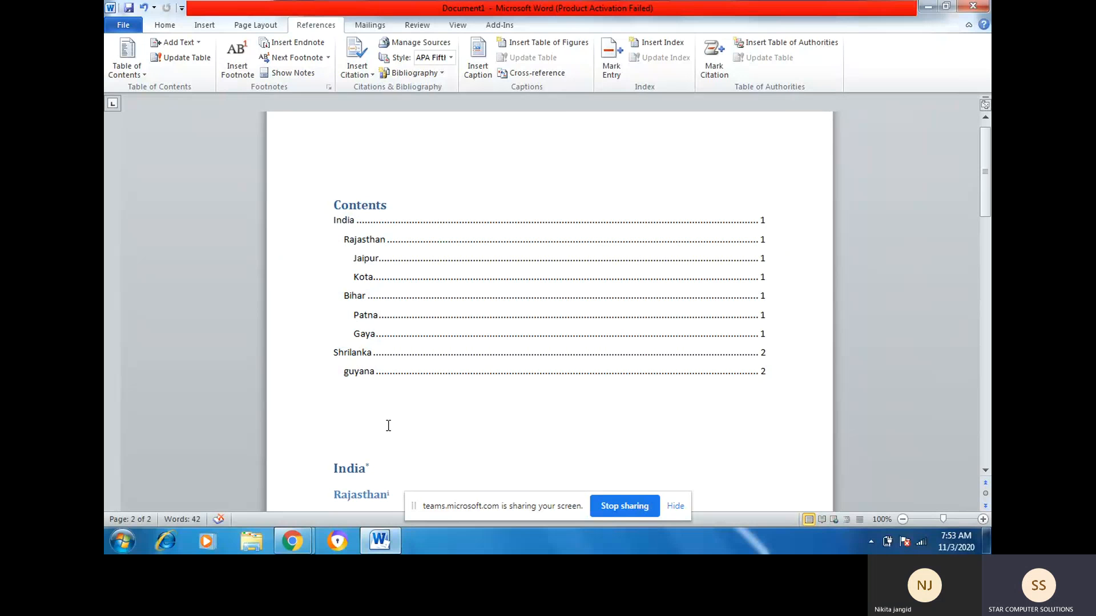
{"action": "left_click", "coordinate": [346, 434]}
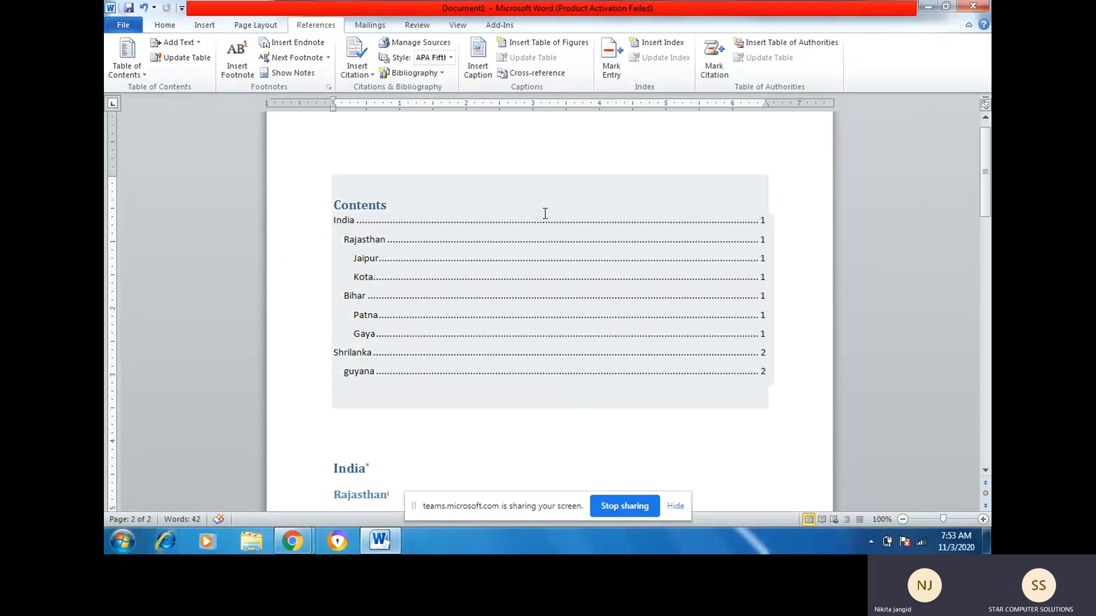
{"action": "left_click", "coordinate": [542, 43]}
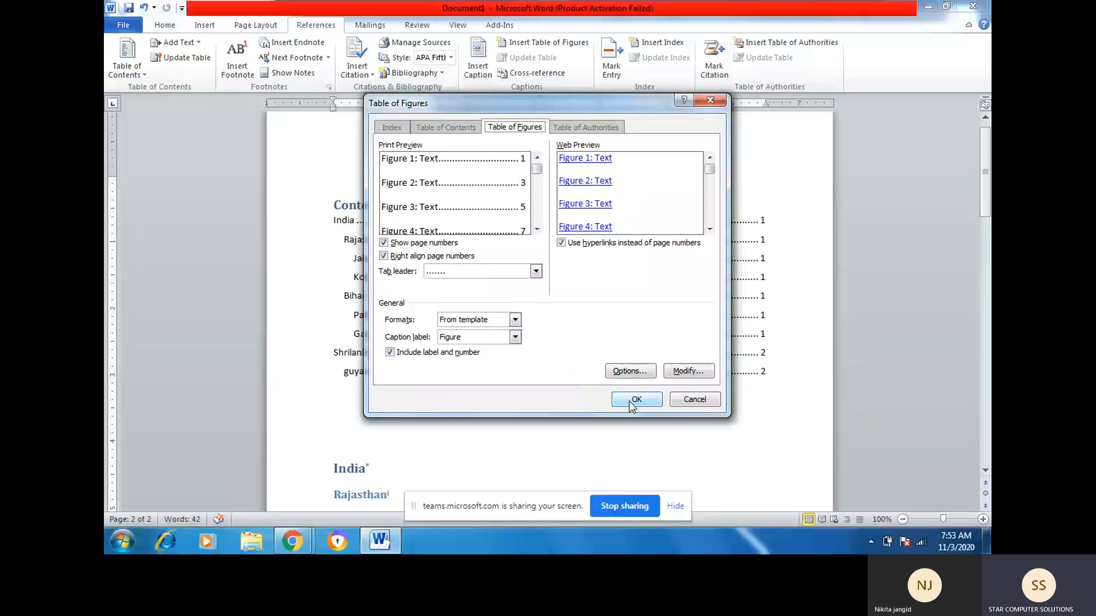
{"action": "left_click", "coordinate": [631, 403]}
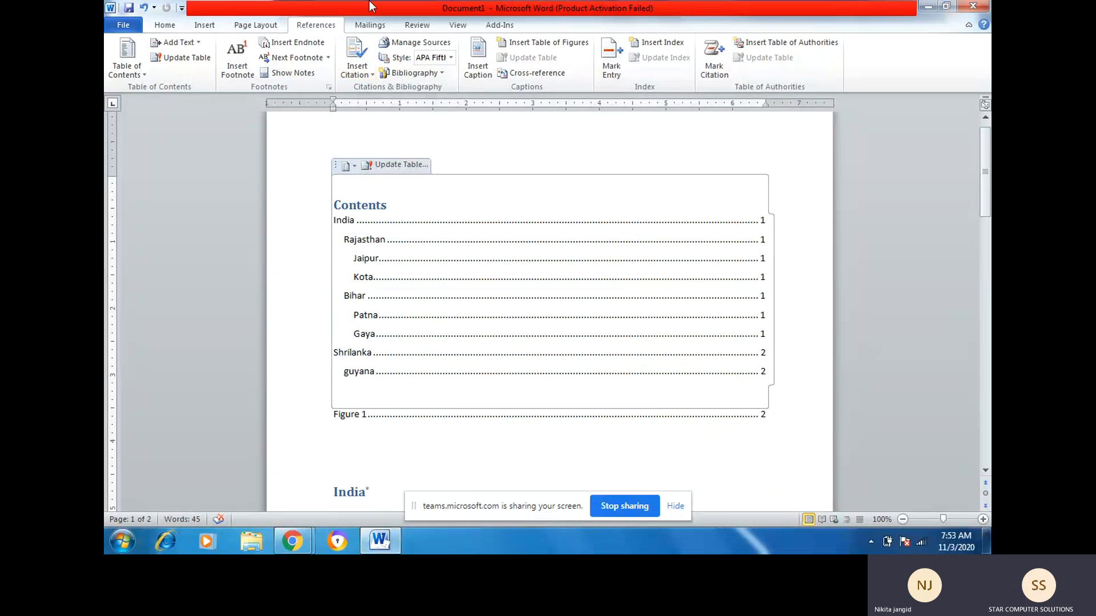
Follow the Figure 1 entry in the table of figures to check that it leads to the koala picture
{"action": "left_click", "coordinate": [423, 417]}
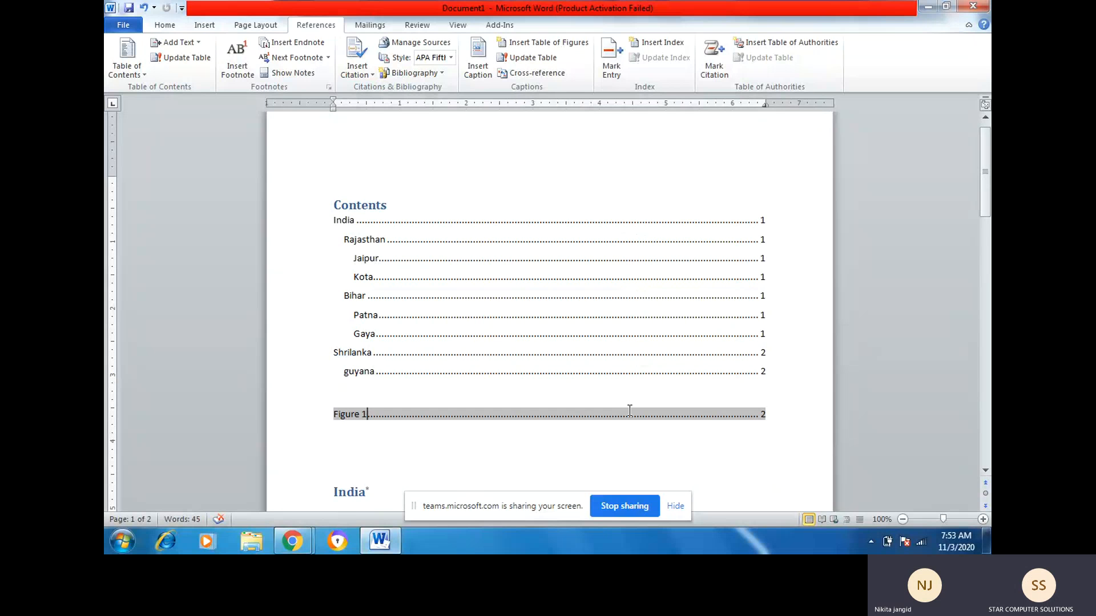
{"action": "scroll", "coordinate": [630, 410], "scroll_direction": "down", "scroll_amount": 3}
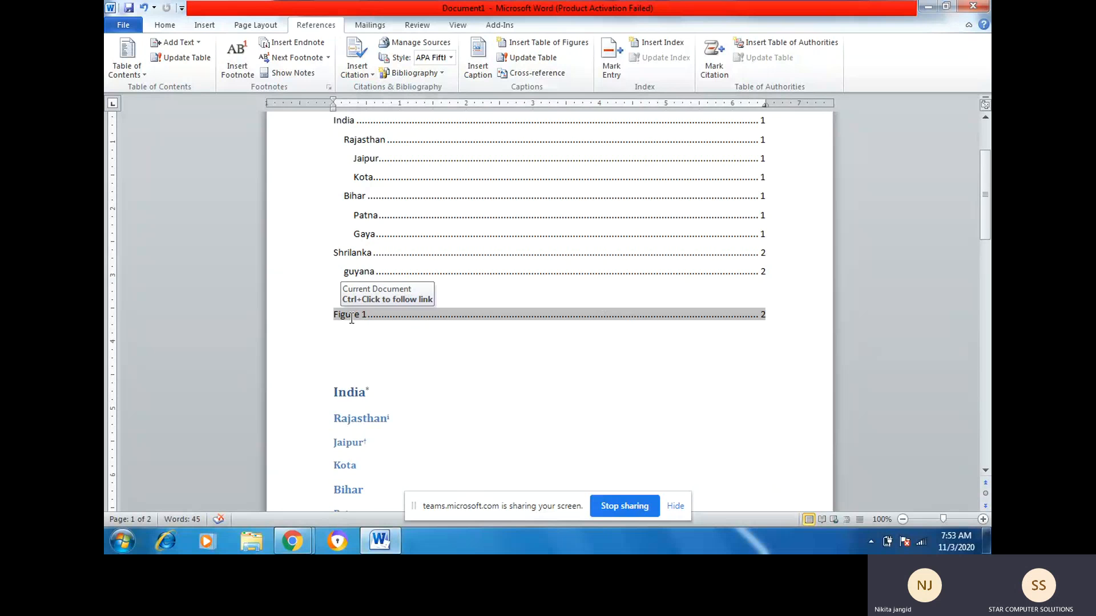
{"action": "left_click", "coordinate": [345, 318], "text": "ctrl"}
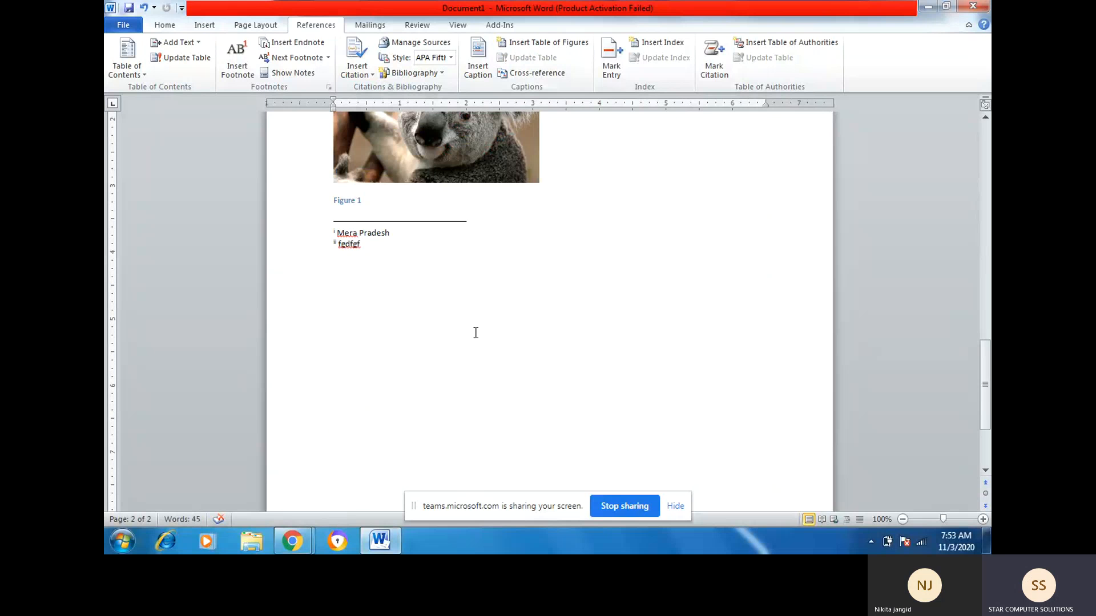
{"action": "scroll", "coordinate": [475, 332], "scroll_direction": "up", "scroll_amount": 3}
{"action": "scroll", "coordinate": [475, 332], "scroll_direction": "up", "scroll_amount": 3}
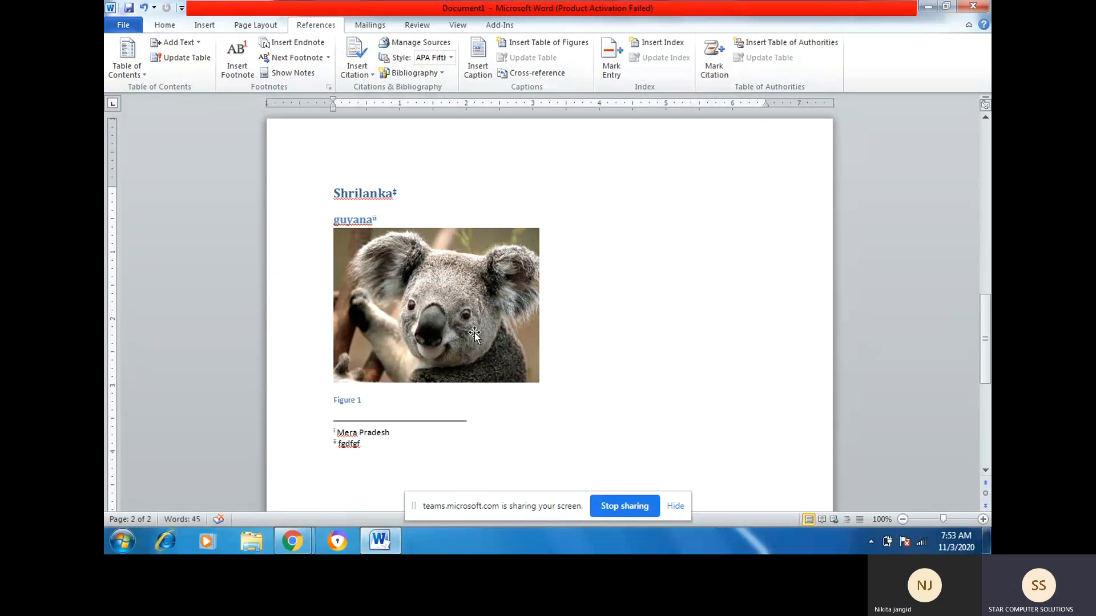
Mark an index entry at the India heading with the main entry "a", referring to the current page
{"action": "scroll", "coordinate": [475, 333], "scroll_direction": "up", "scroll_amount": 6}
{"action": "scroll", "coordinate": [475, 333], "scroll_direction": "up", "scroll_amount": 7}
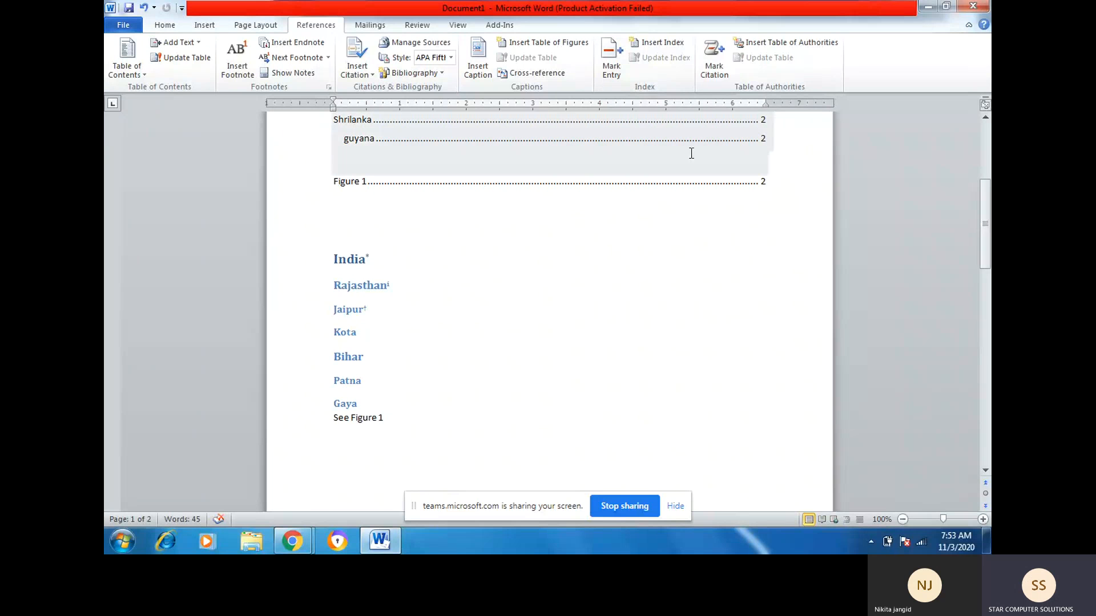
{"action": "left_click", "coordinate": [367, 265]}
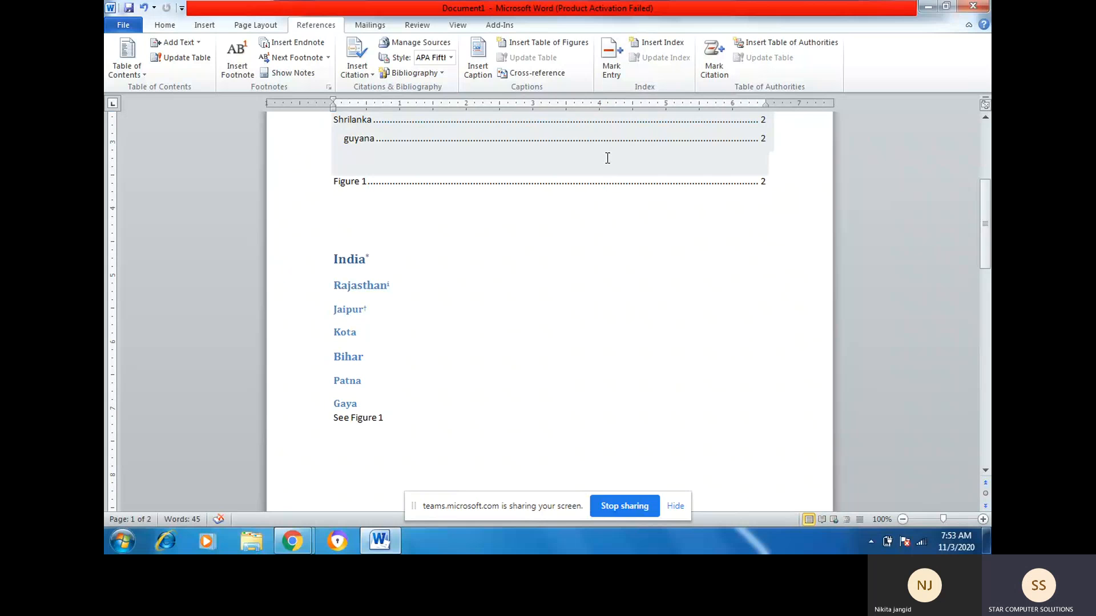
{"action": "left_click", "coordinate": [611, 68]}
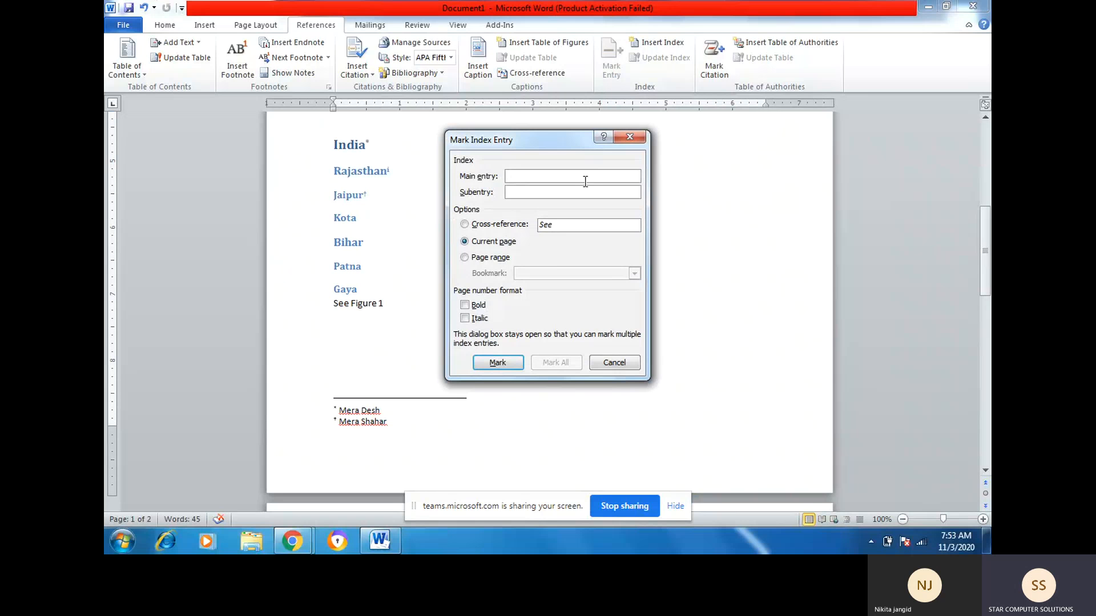
{"action": "type", "text": "a"}
{"action": "left_click", "coordinate": [499, 363]}
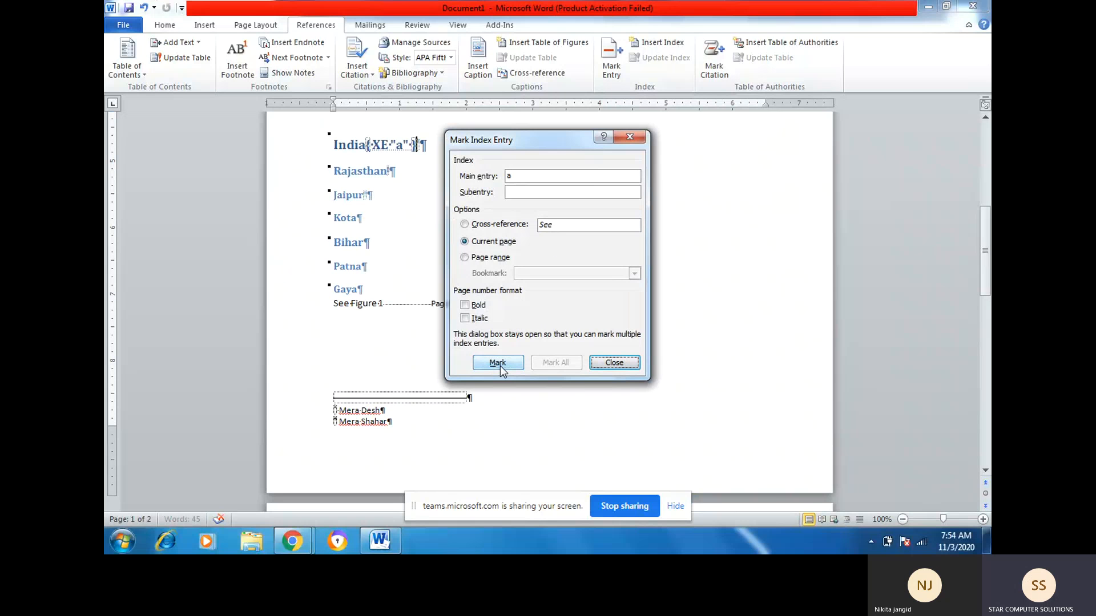
{"action": "left_click", "coordinate": [611, 363]}
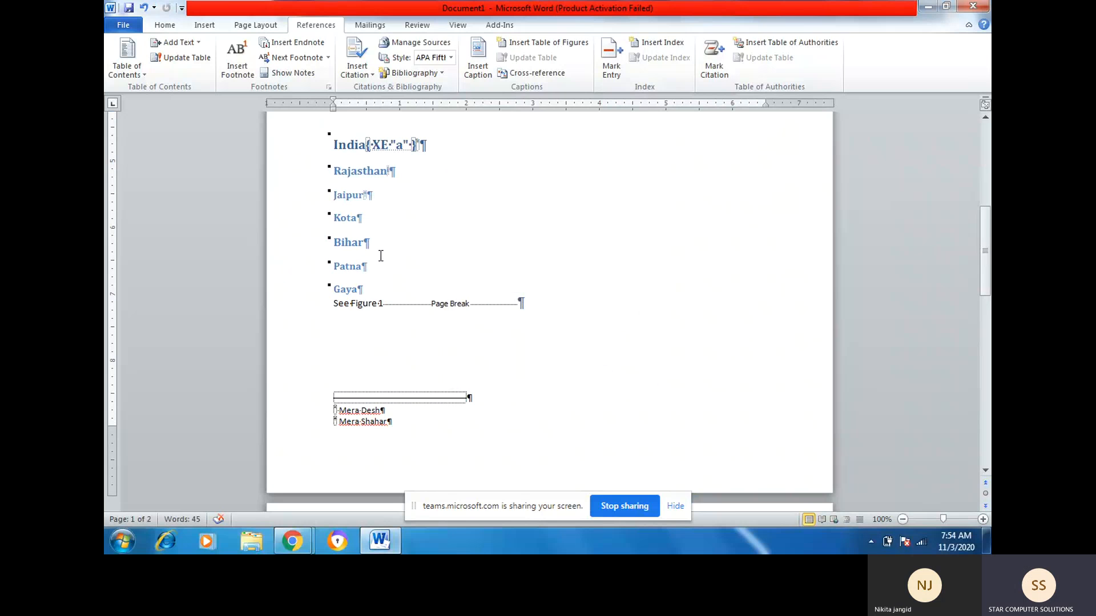
Mark an index entry at the Shrilanka heading with the main entry "a", referring to the current page
{"action": "scroll", "coordinate": [397, 386], "scroll_direction": "down", "scroll_amount": 6}
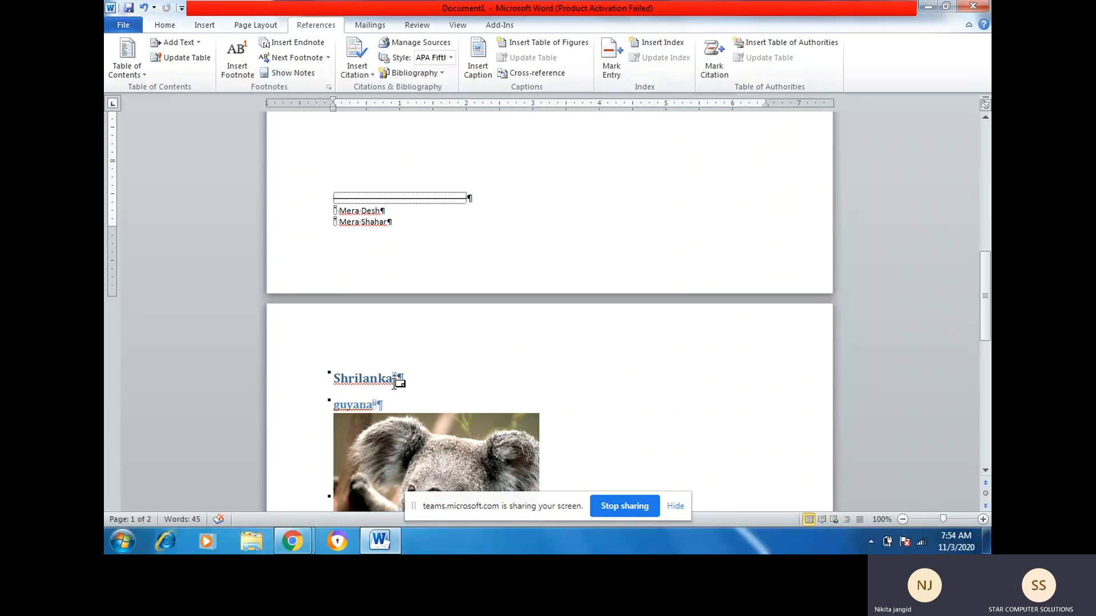
{"action": "left_click", "coordinate": [611, 60]}
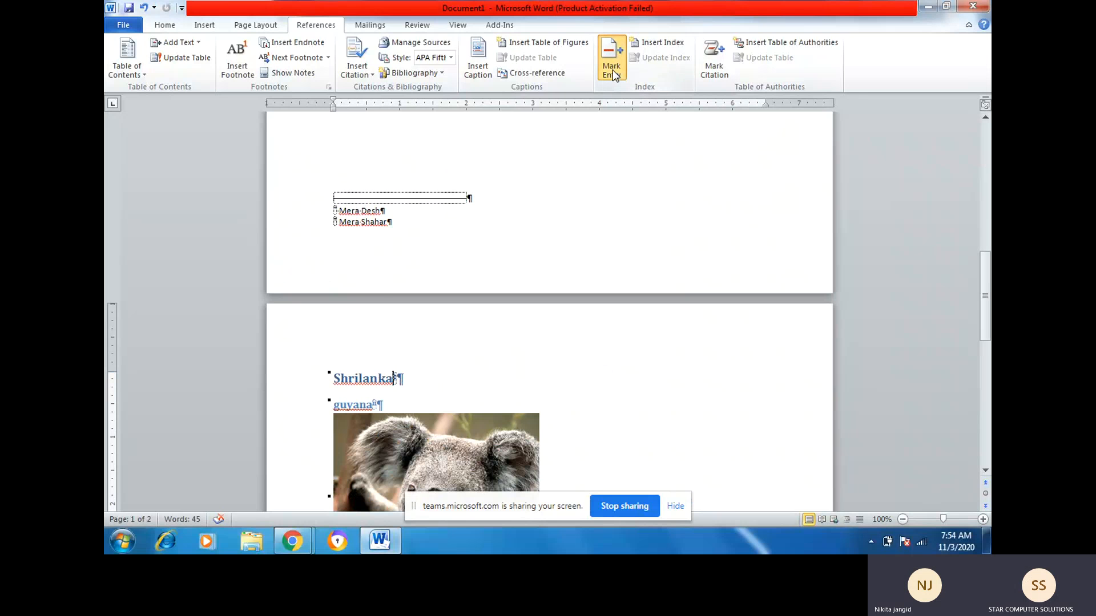
{"action": "type", "text": "a"}
{"action": "left_click", "coordinate": [498, 363]}
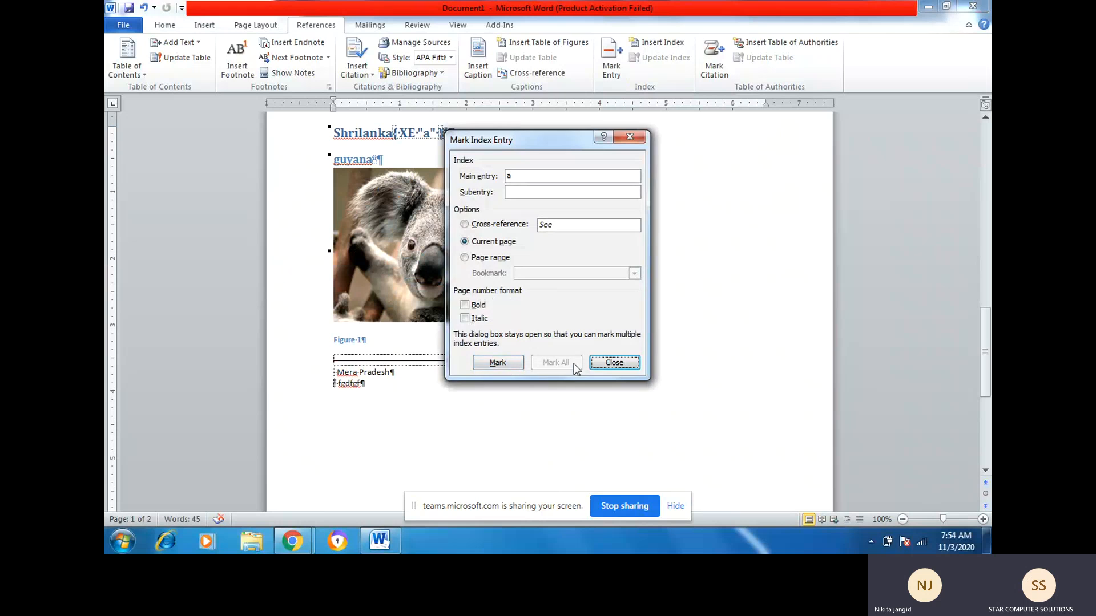
{"action": "left_click", "coordinate": [610, 363]}
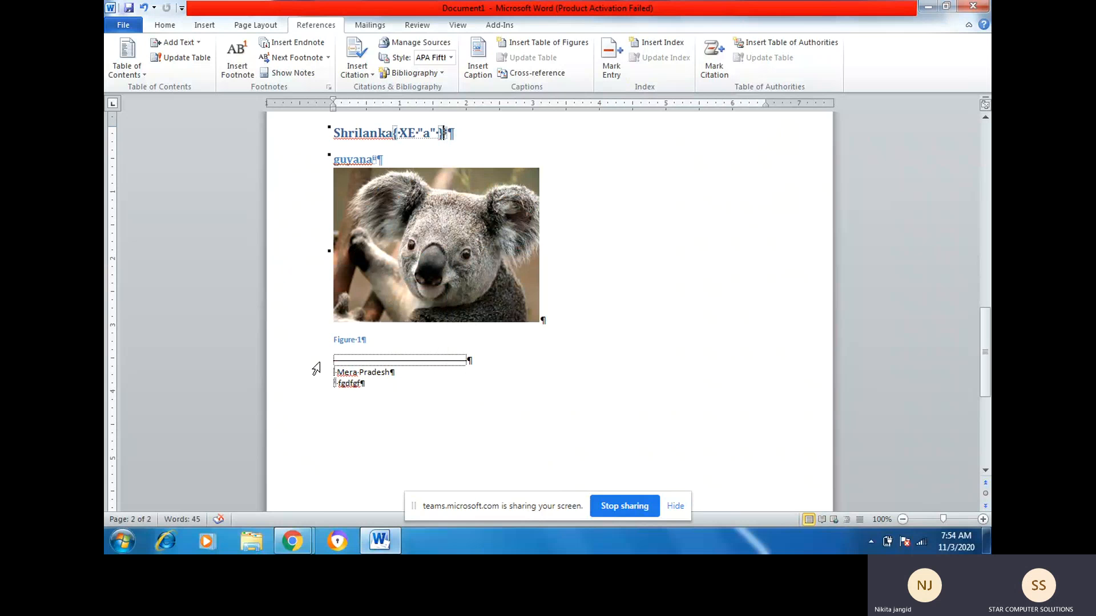
Add a new line below the Figure 1 caption and insert an indented two-column index there, then check it in the document
{"action": "left_click", "coordinate": [406, 344]}
{"action": "key", "text": "Return"}
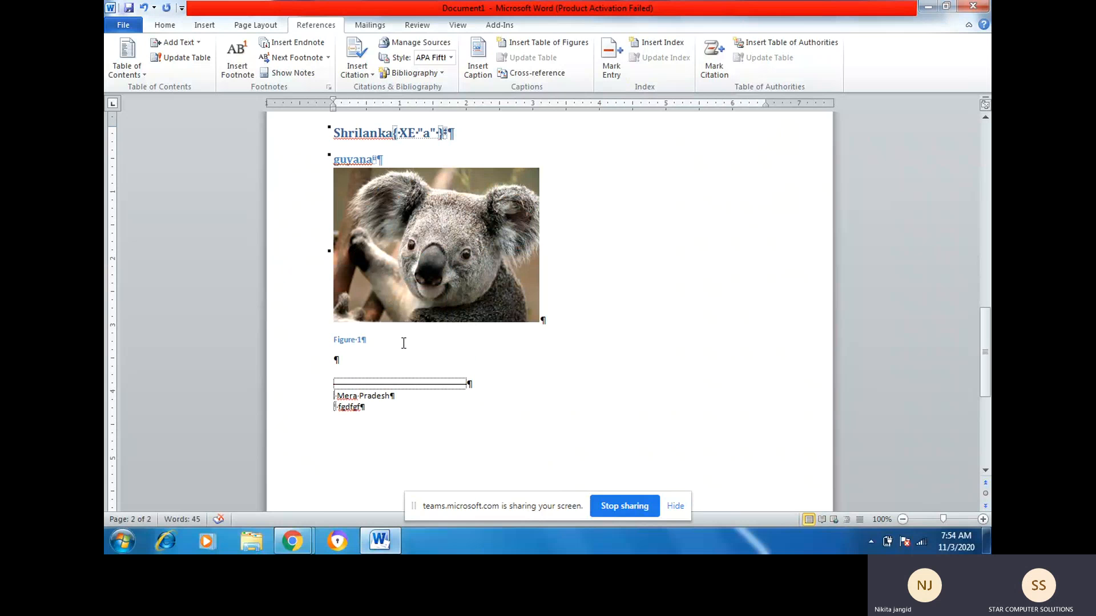
{"action": "left_click", "coordinate": [658, 44]}
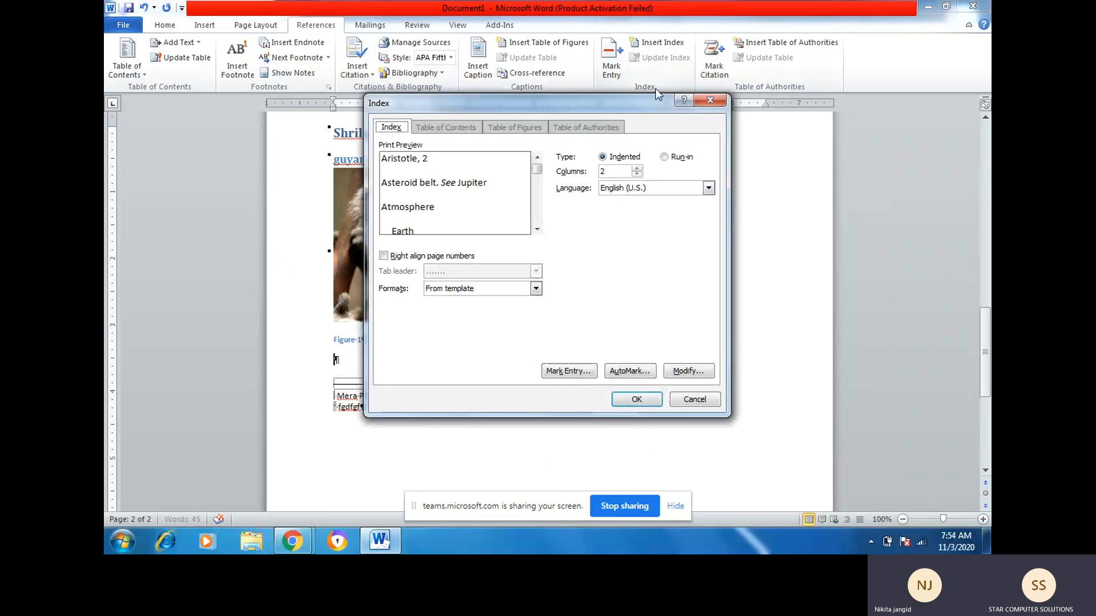
{"action": "left_click", "coordinate": [627, 399]}
{"action": "scroll", "coordinate": [622, 398], "scroll_direction": "down", "scroll_amount": 3}
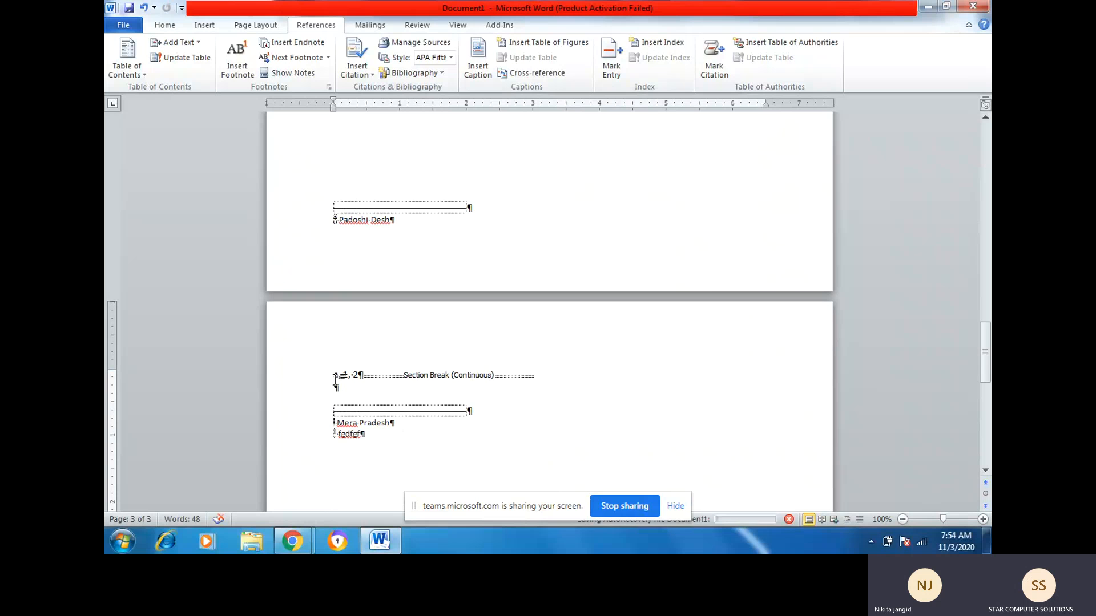
{"action": "scroll", "coordinate": [558, 384], "scroll_direction": "up", "scroll_amount": 3}
{"action": "scroll", "coordinate": [557, 384], "scroll_direction": "up", "scroll_amount": 15}
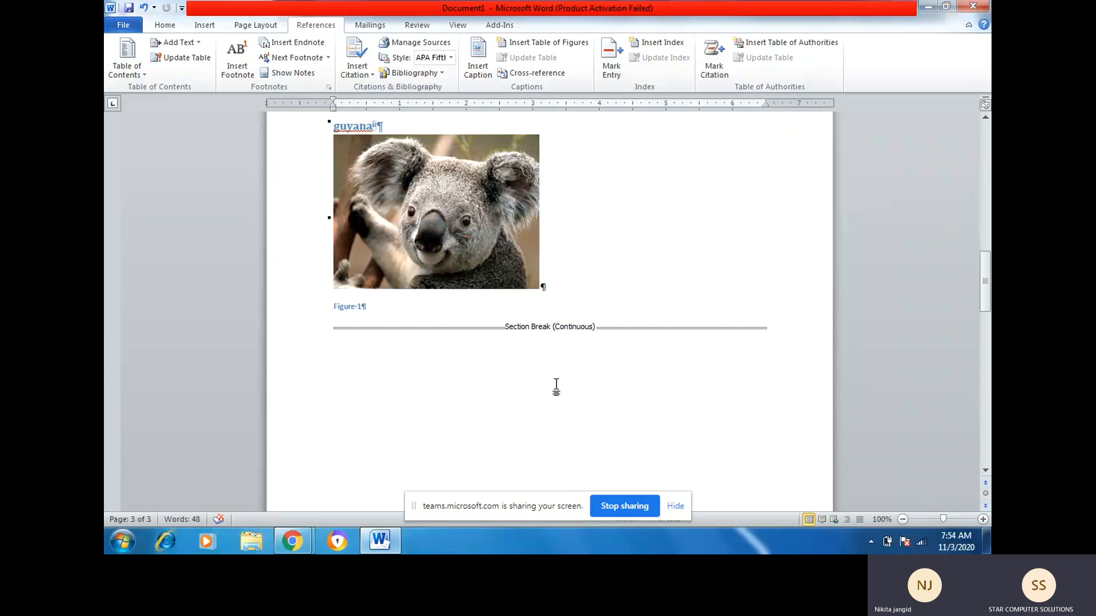
Look through the document down to the index on the last page and select the index entry
{"action": "scroll", "coordinate": [557, 384], "scroll_direction": "up", "scroll_amount": 6}
{"action": "scroll", "coordinate": [557, 384], "scroll_direction": "down", "scroll_amount": 20}
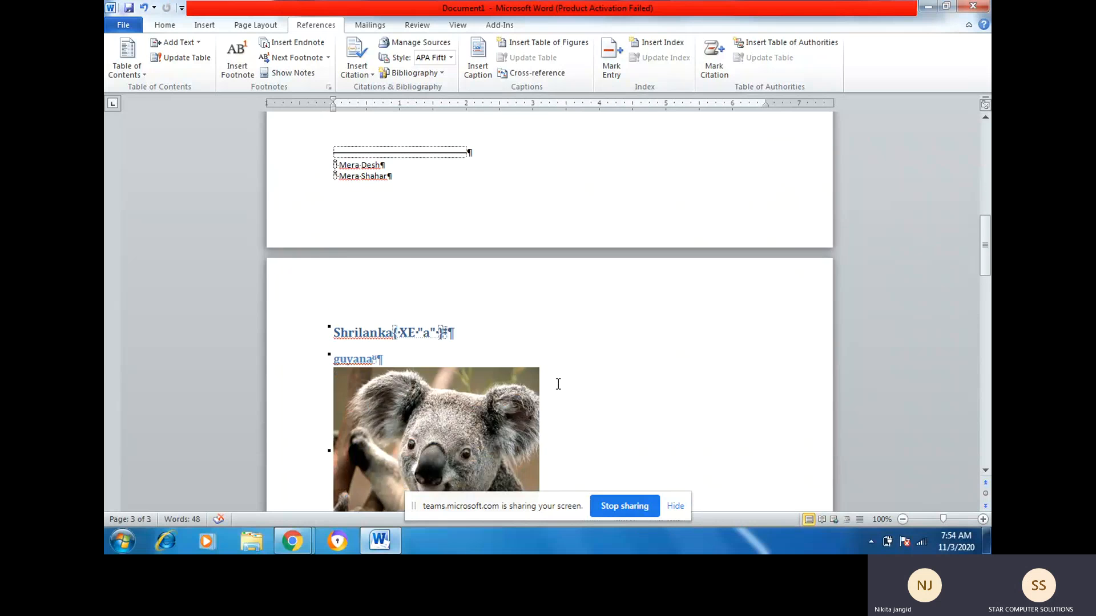
{"action": "scroll", "coordinate": [553, 406], "scroll_direction": "down", "scroll_amount": 5}
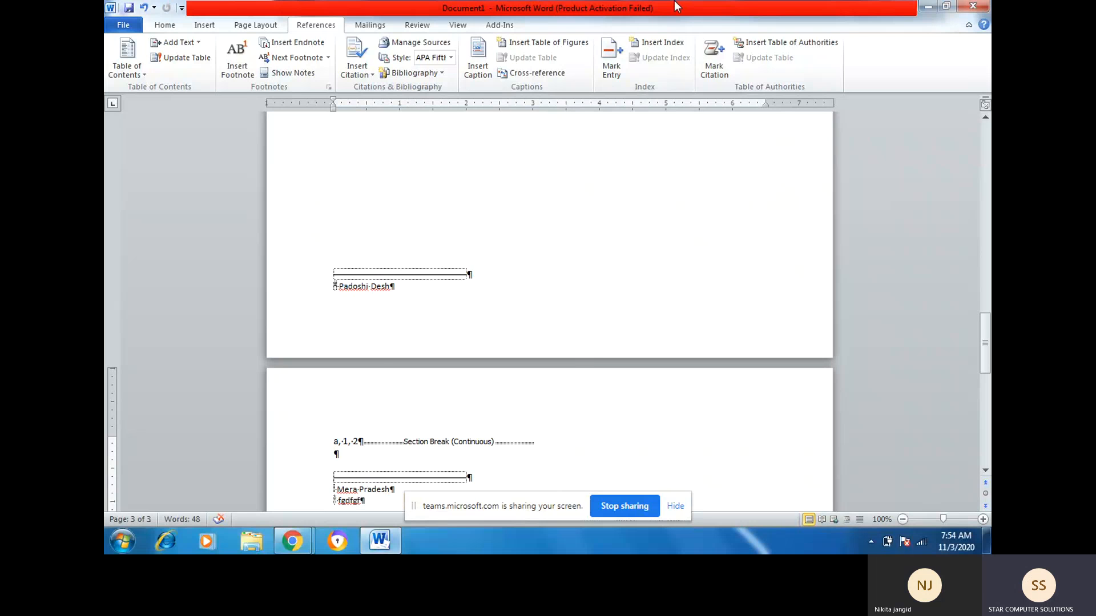
{"action": "triple_click", "coordinate": [347, 436]}
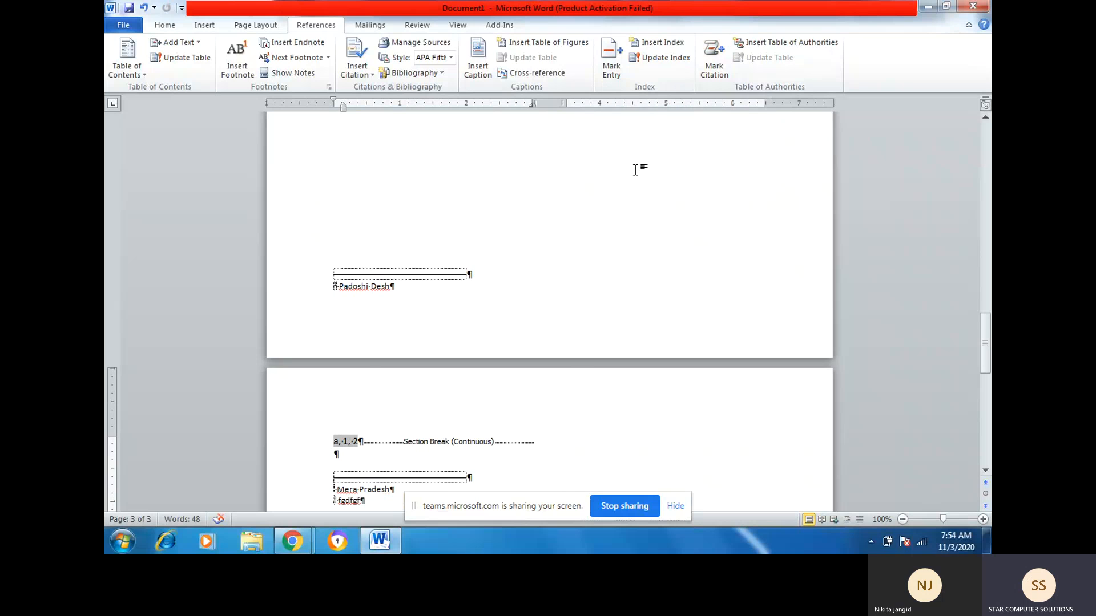
Return to the table of contents and hide the formatting marks and index field codes throughout the document
{"action": "scroll", "coordinate": [636, 169], "scroll_direction": "up", "scroll_amount": 1}
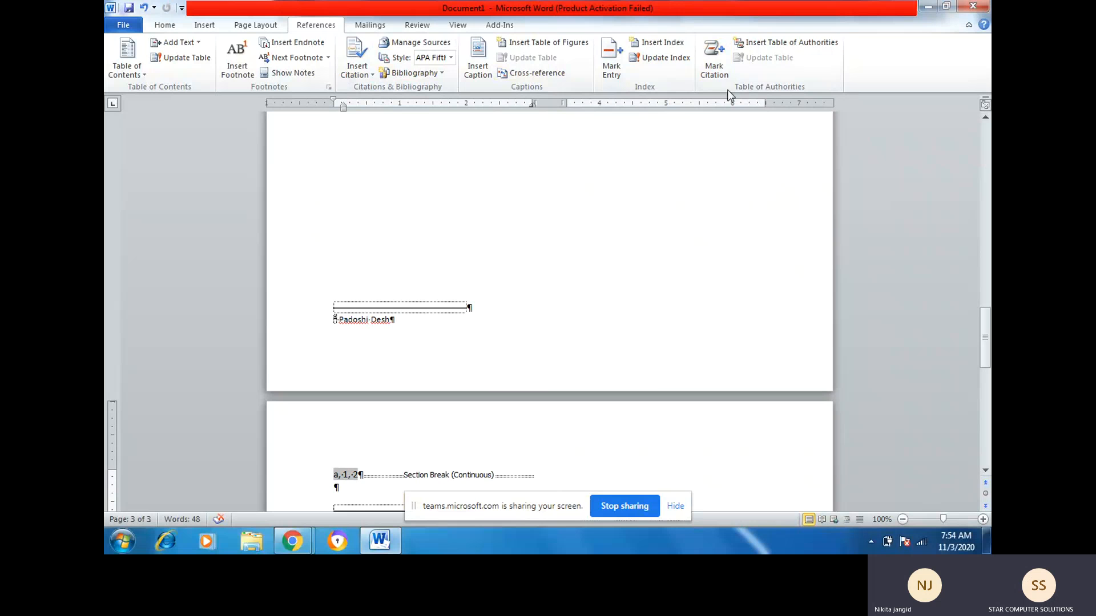
{"action": "scroll", "coordinate": [436, 253], "scroll_direction": "up", "scroll_amount": 3}
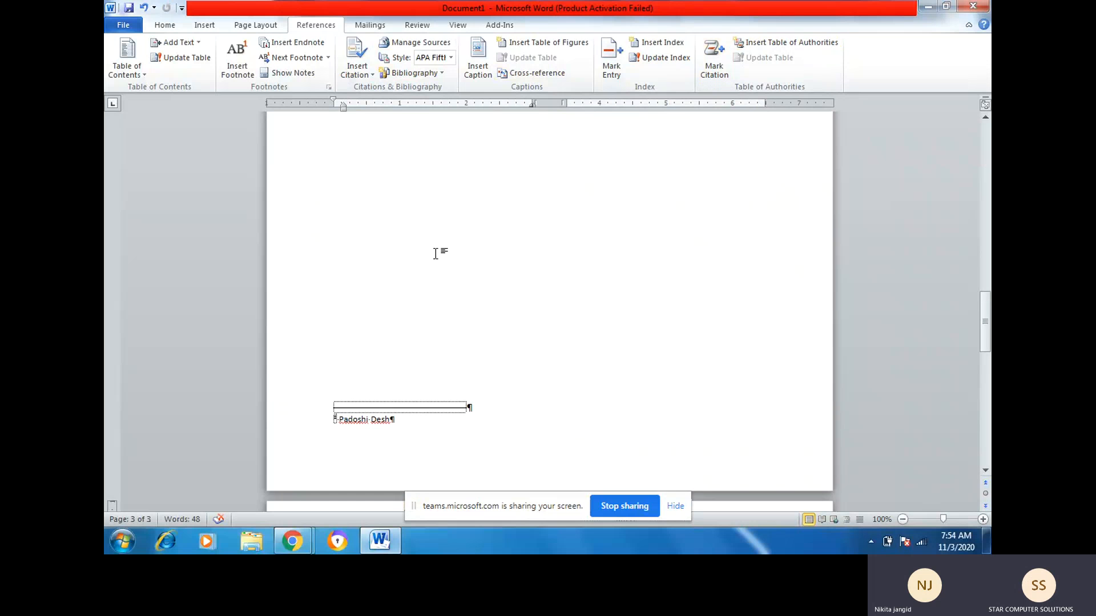
{"action": "scroll", "coordinate": [436, 253], "scroll_direction": "up", "scroll_amount": 15}
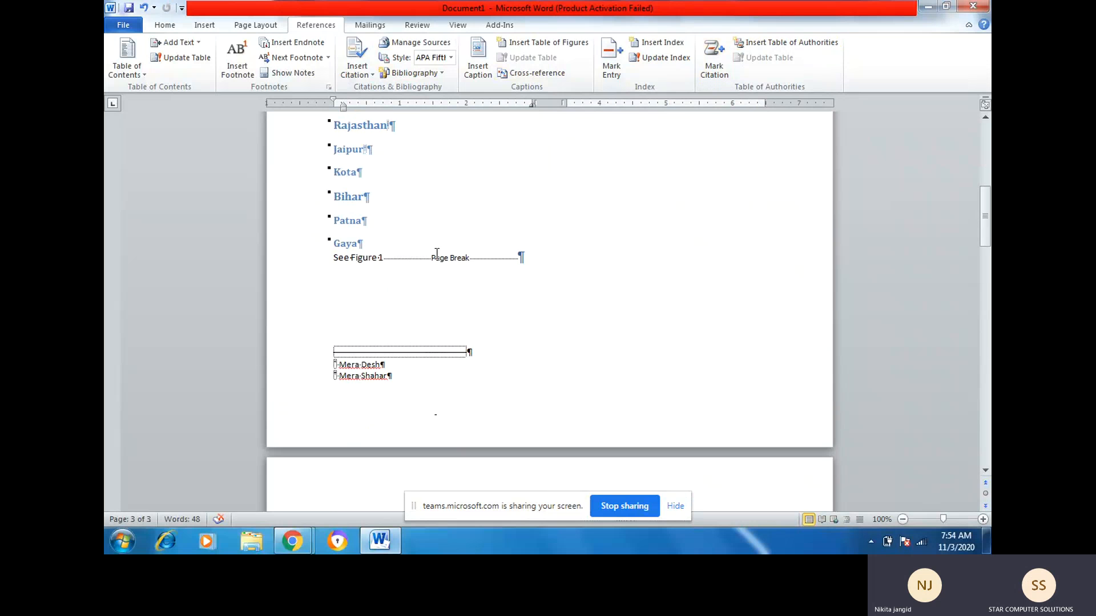
{"action": "scroll", "coordinate": [437, 253], "scroll_direction": "up", "scroll_amount": 12}
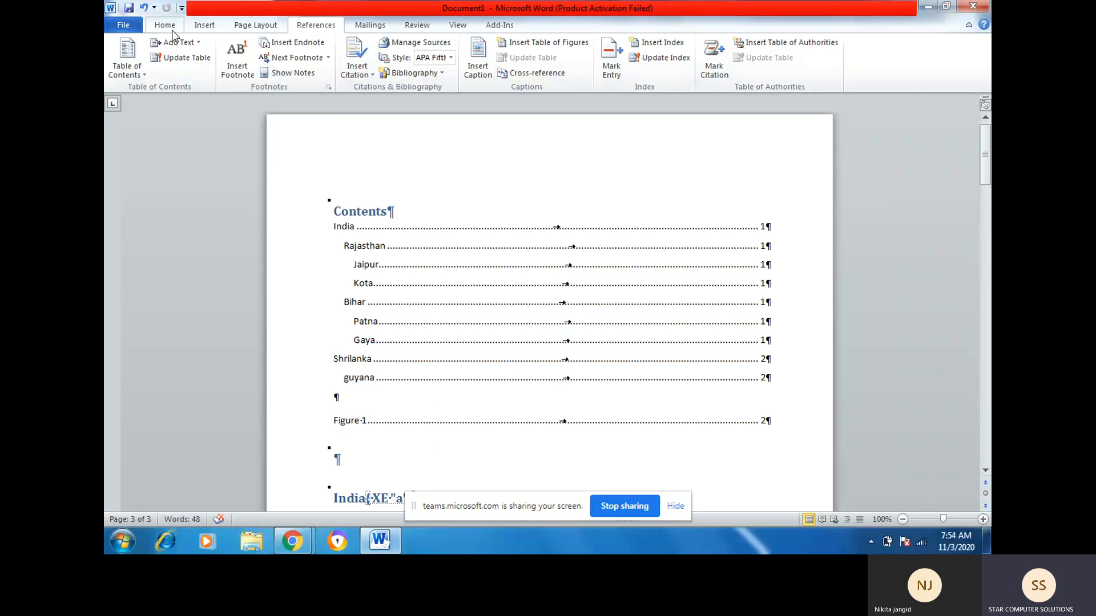
{"action": "left_click", "coordinate": [165, 25]}
{"action": "left_click", "coordinate": [542, 48]}
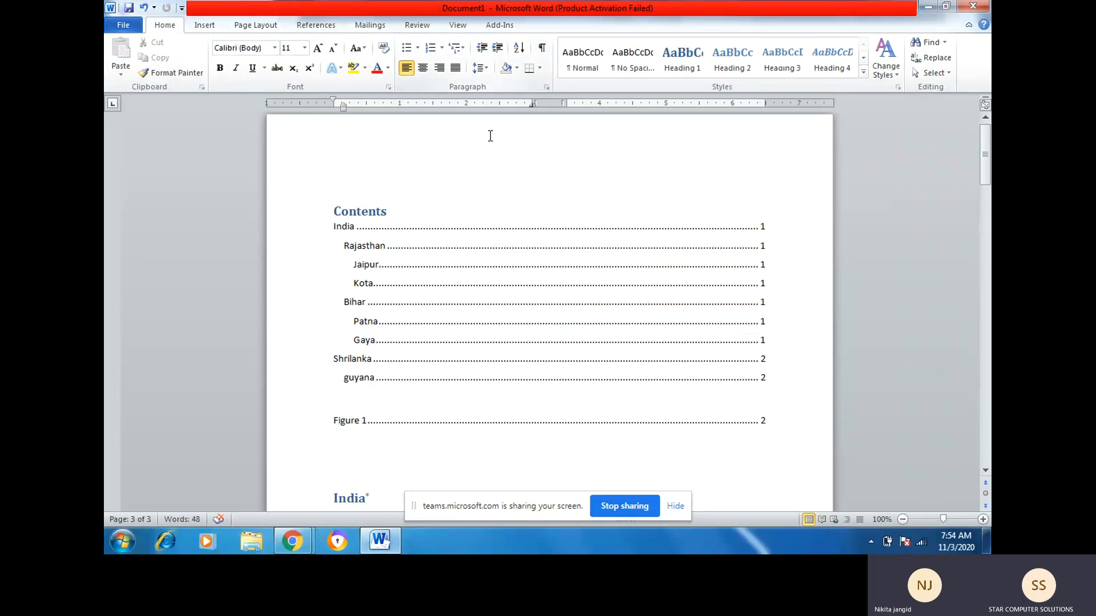
{"action": "scroll", "coordinate": [411, 176], "scroll_direction": "up", "scroll_amount": 1}
{"action": "left_click", "coordinate": [313, 30]}
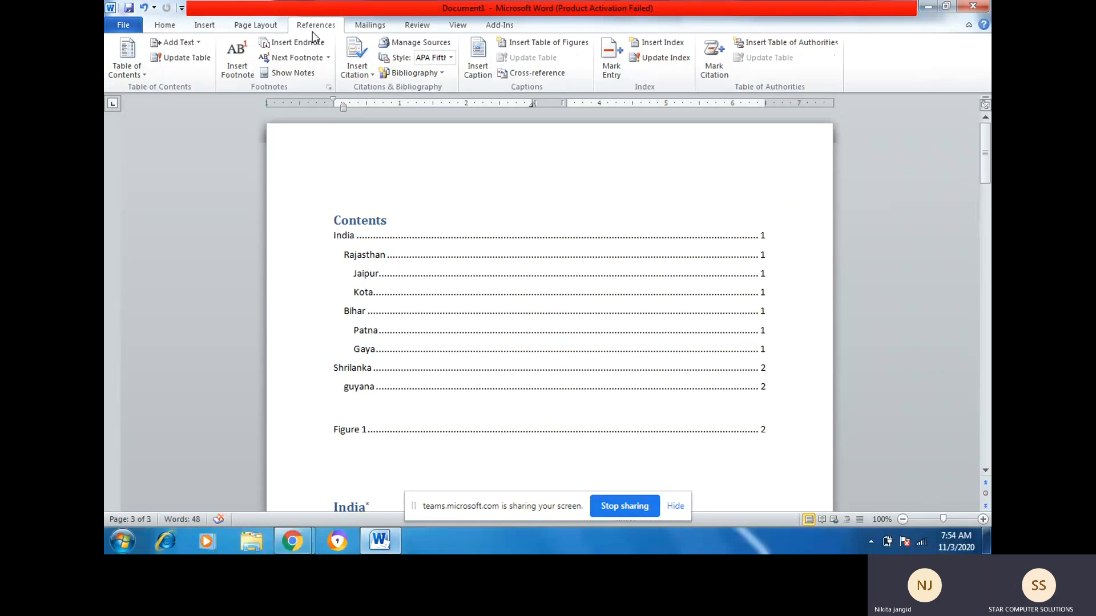
Review the whole document from the table of contents through the headings, captioned picture and notes to the index, ending back at the beginning
{"action": "left_click", "coordinate": [400, 219]}
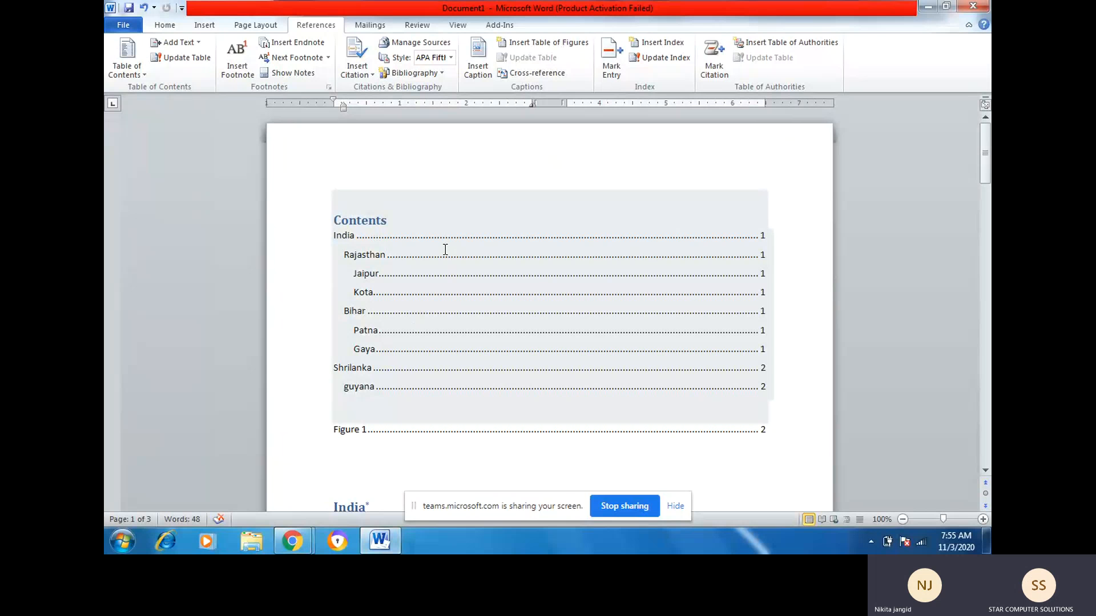
{"action": "scroll", "coordinate": [350, 238], "scroll_direction": "down", "scroll_amount": 3}
{"action": "scroll", "coordinate": [408, 284], "scroll_direction": "down", "scroll_amount": 12}
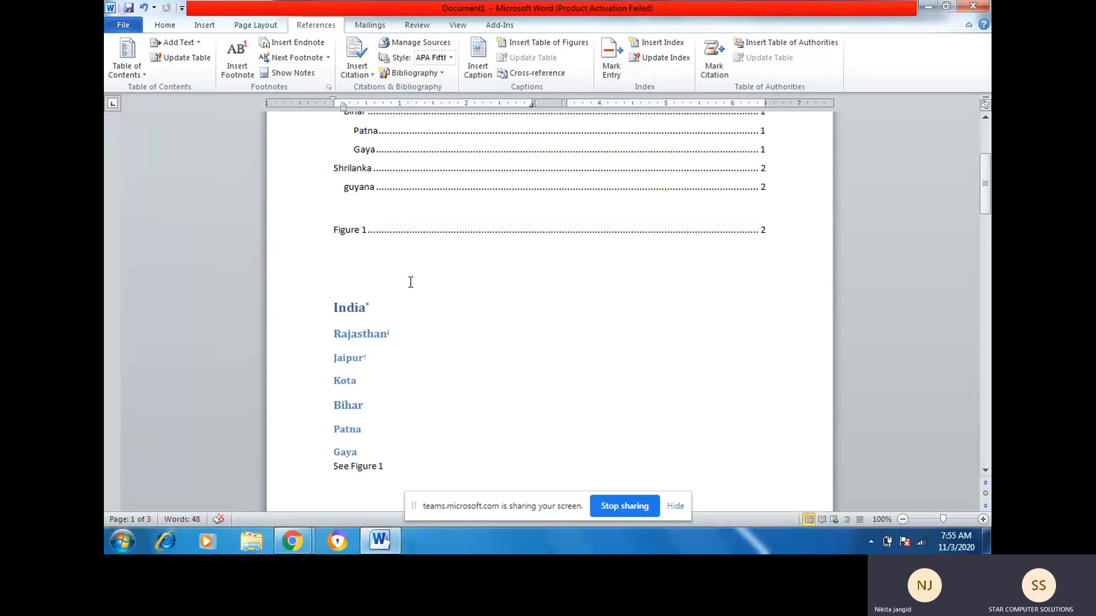
{"action": "scroll", "coordinate": [408, 286], "scroll_direction": "down", "scroll_amount": 15}
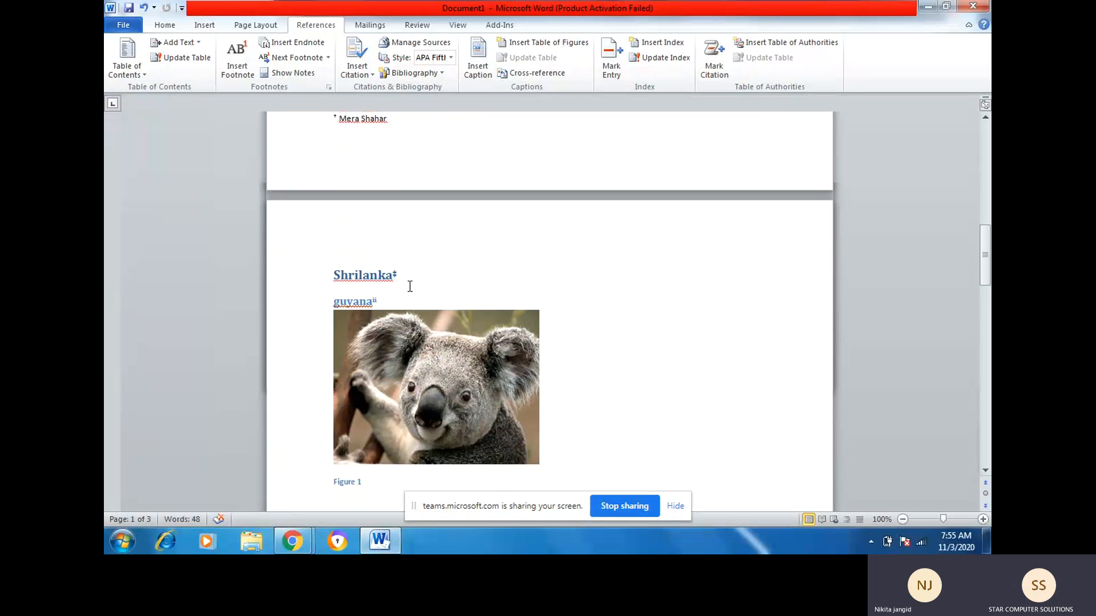
{"action": "scroll", "coordinate": [409, 286], "scroll_direction": "down", "scroll_amount": 9}
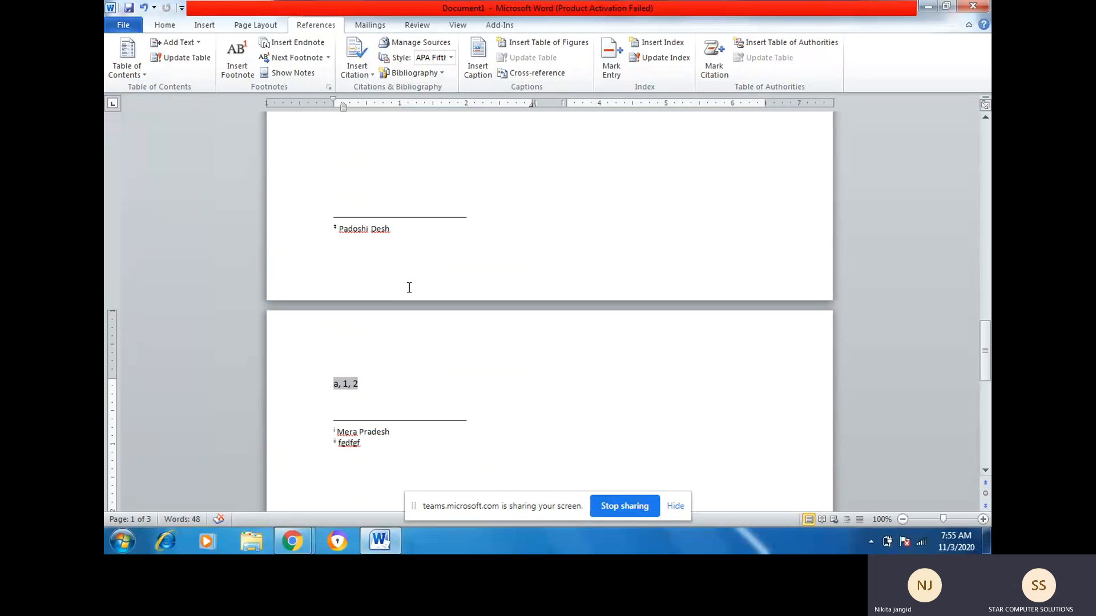
{"action": "scroll", "coordinate": [408, 288], "scroll_direction": "up", "scroll_amount": 20}
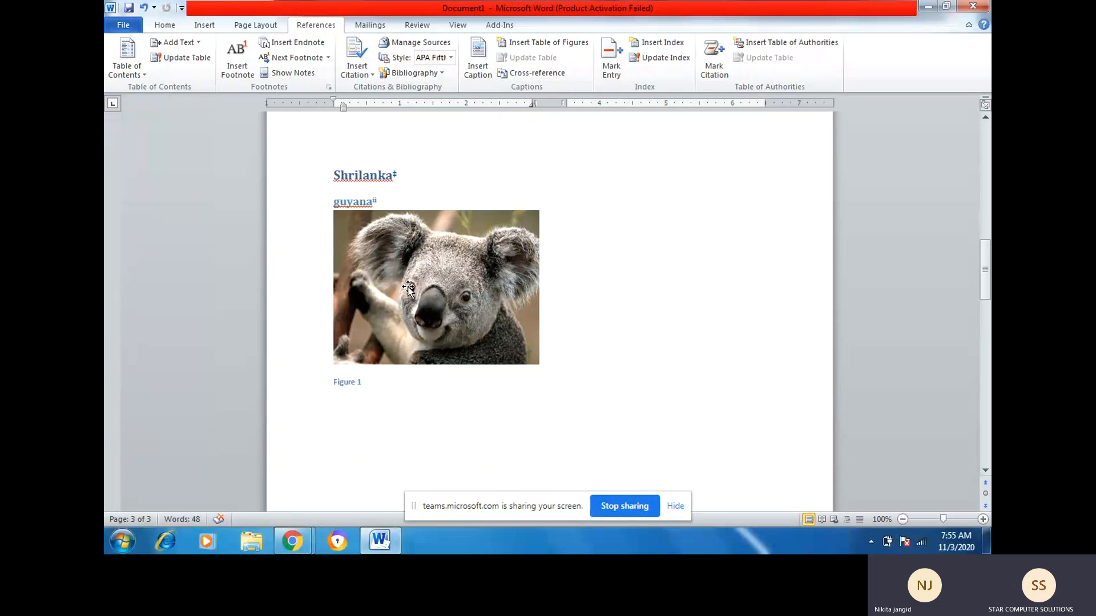
{"action": "scroll", "coordinate": [409, 286], "scroll_direction": "up", "scroll_amount": 15}
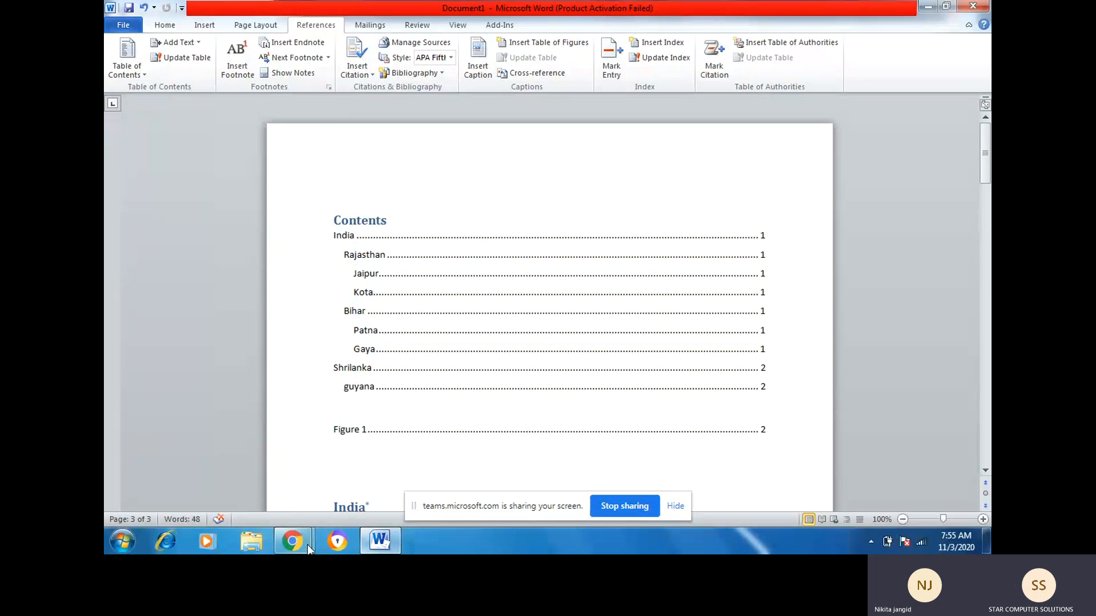
Switch to the Microsoft Teams meeting in the browser and stop the meeting recording
{"action": "left_click", "coordinate": [381, 547]}
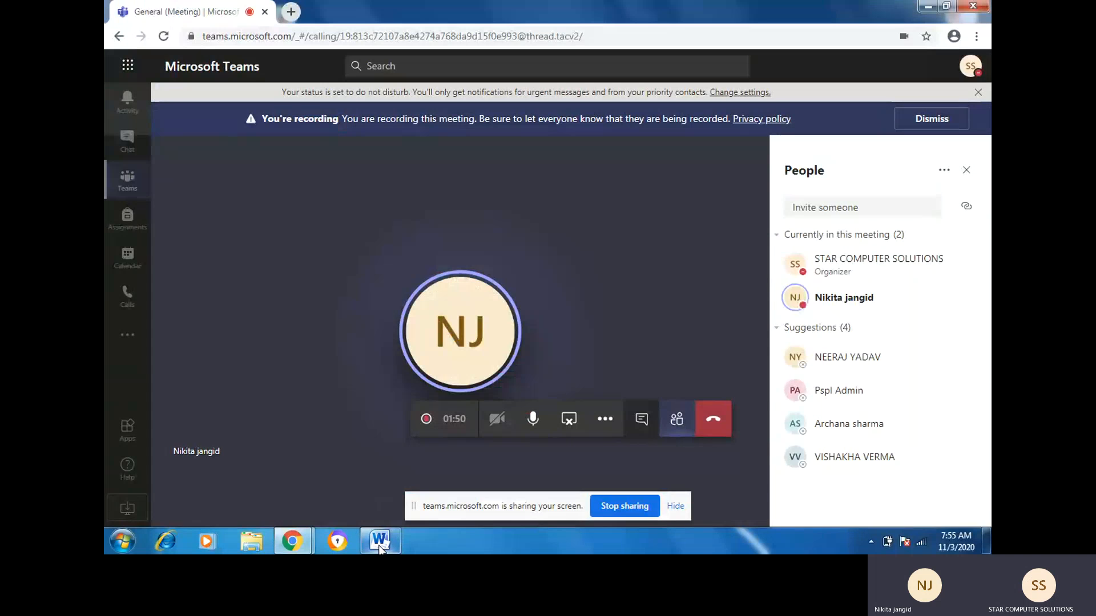
{"action": "left_click", "coordinate": [602, 425]}
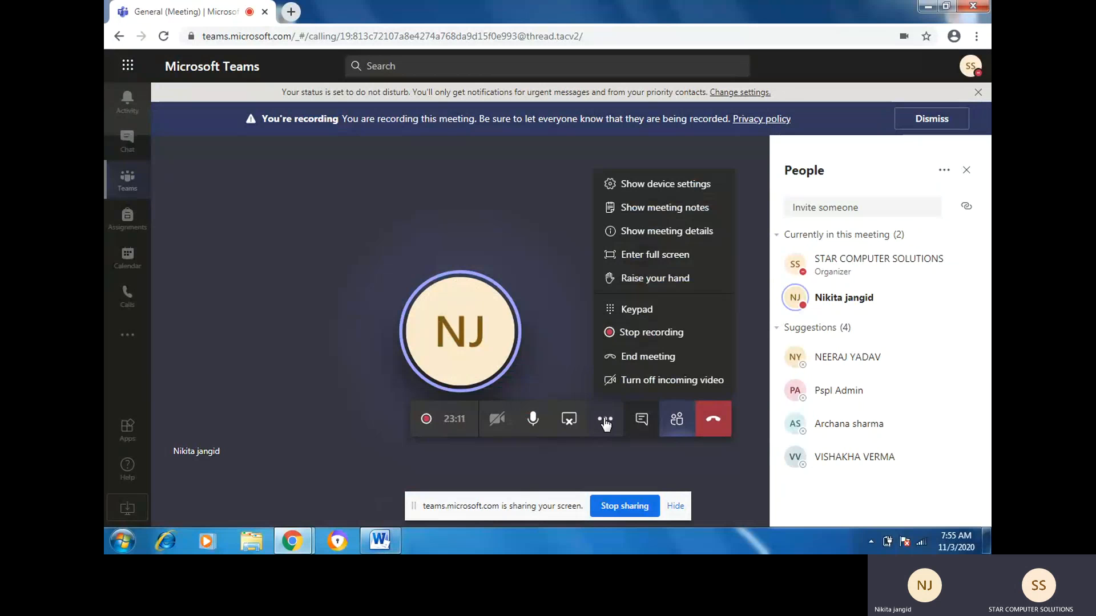
{"action": "left_click", "coordinate": [629, 337]}
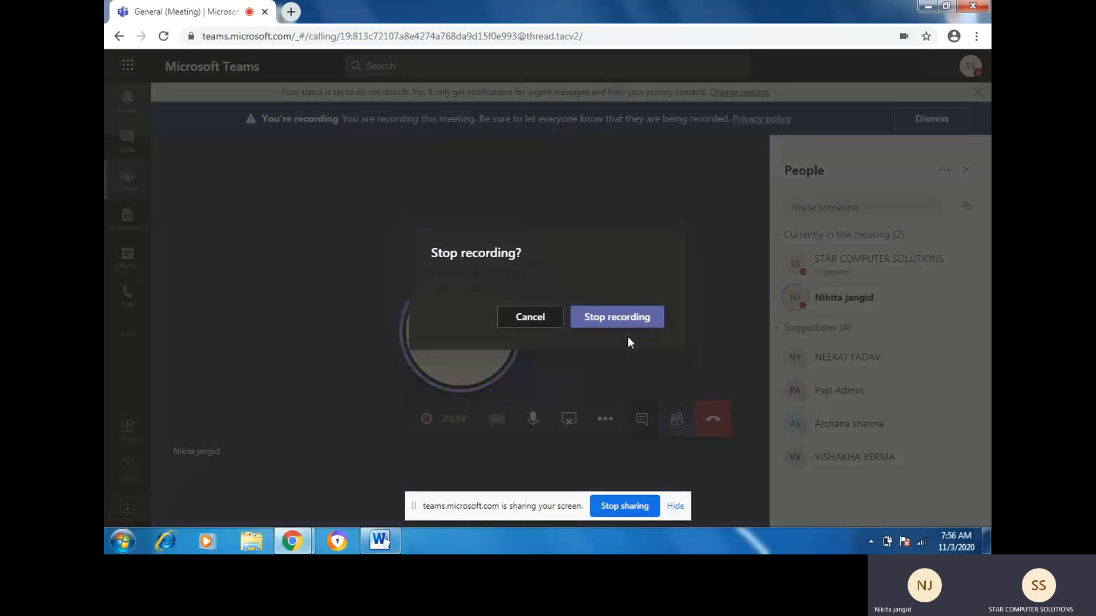